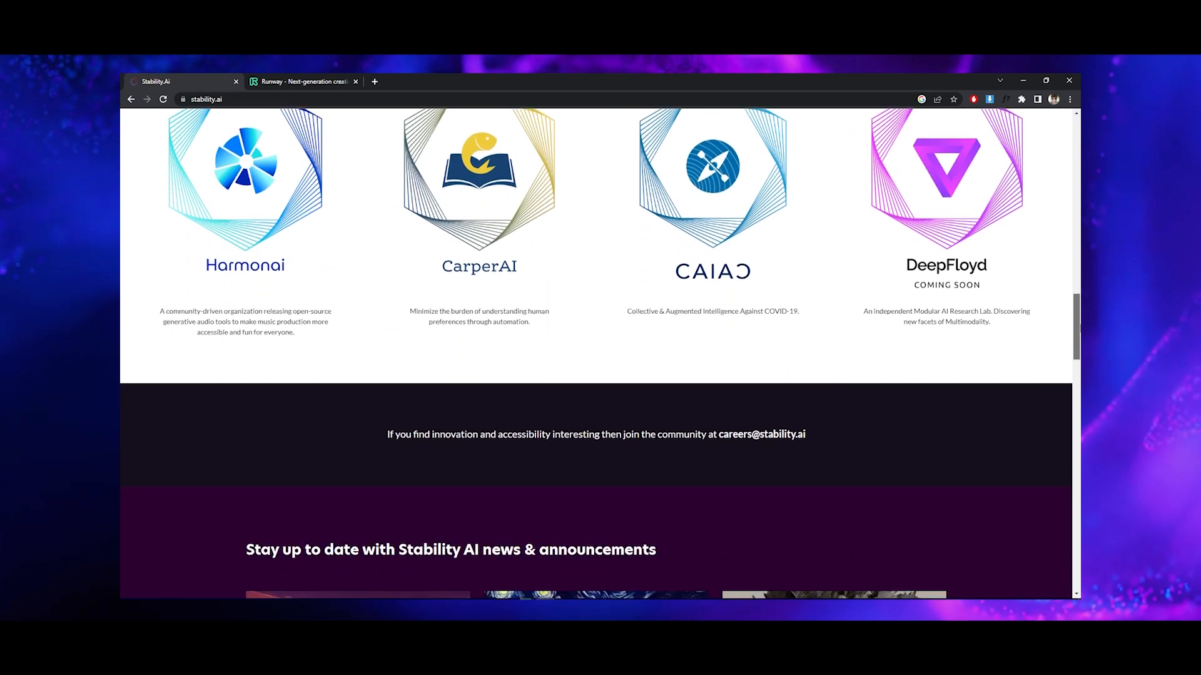
Look through the Stability AI and Runway home pages, covering the AI Magic Tools and workflow sections
scroll(597, 350, down, 8)
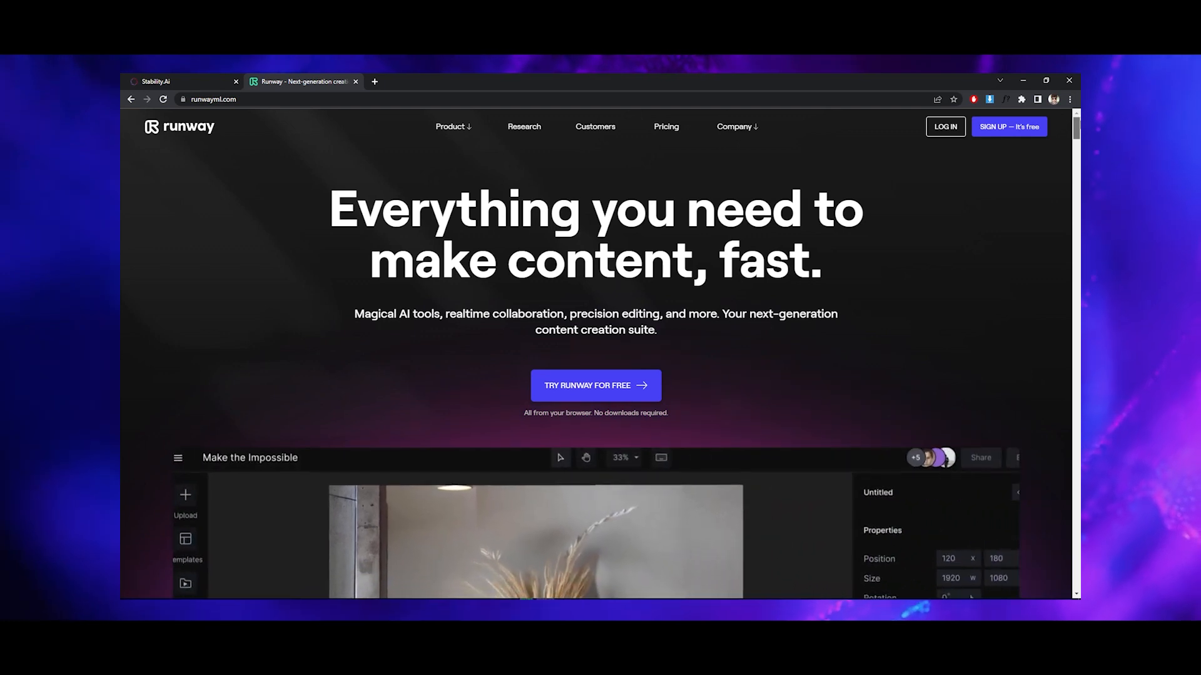
scroll(597, 350, down, 5)
scroll(597, 350, down, 5)
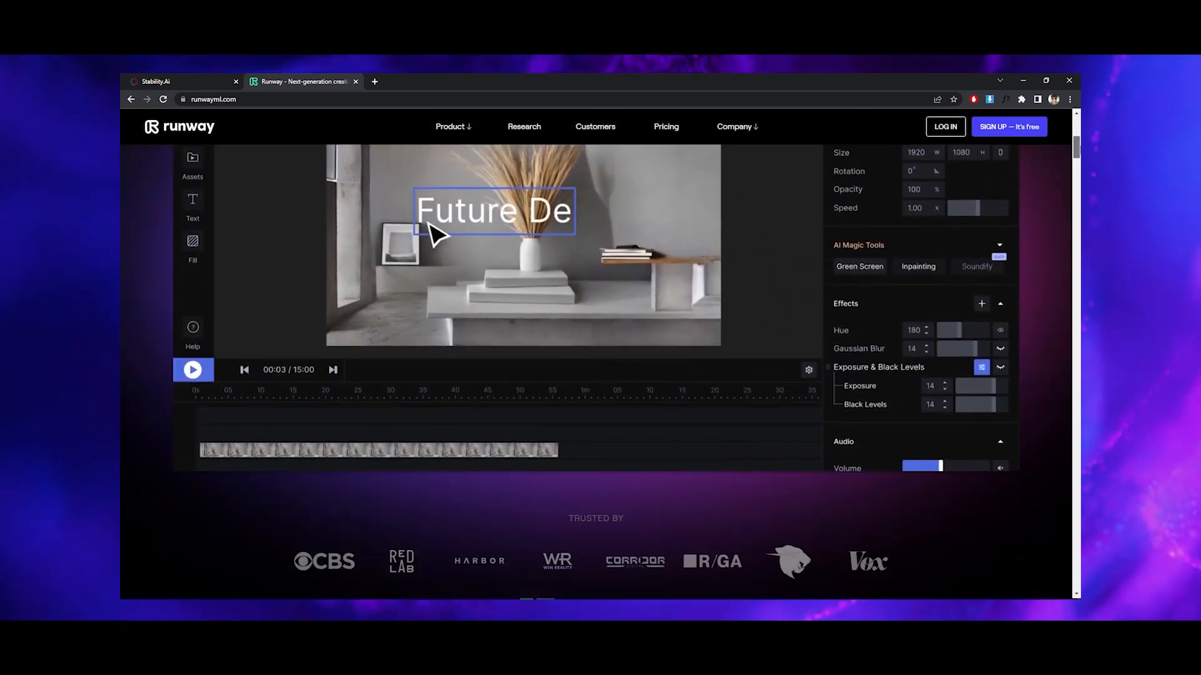
scroll(597, 350, down, 5)
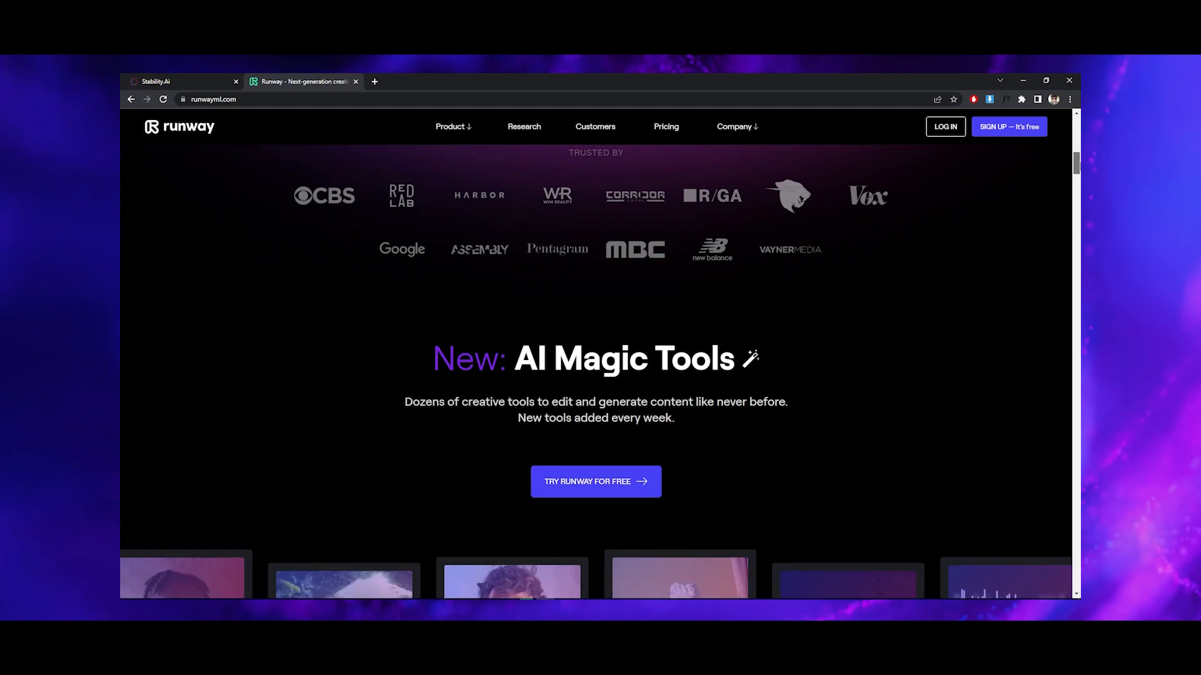
scroll(598, 350, down, 5)
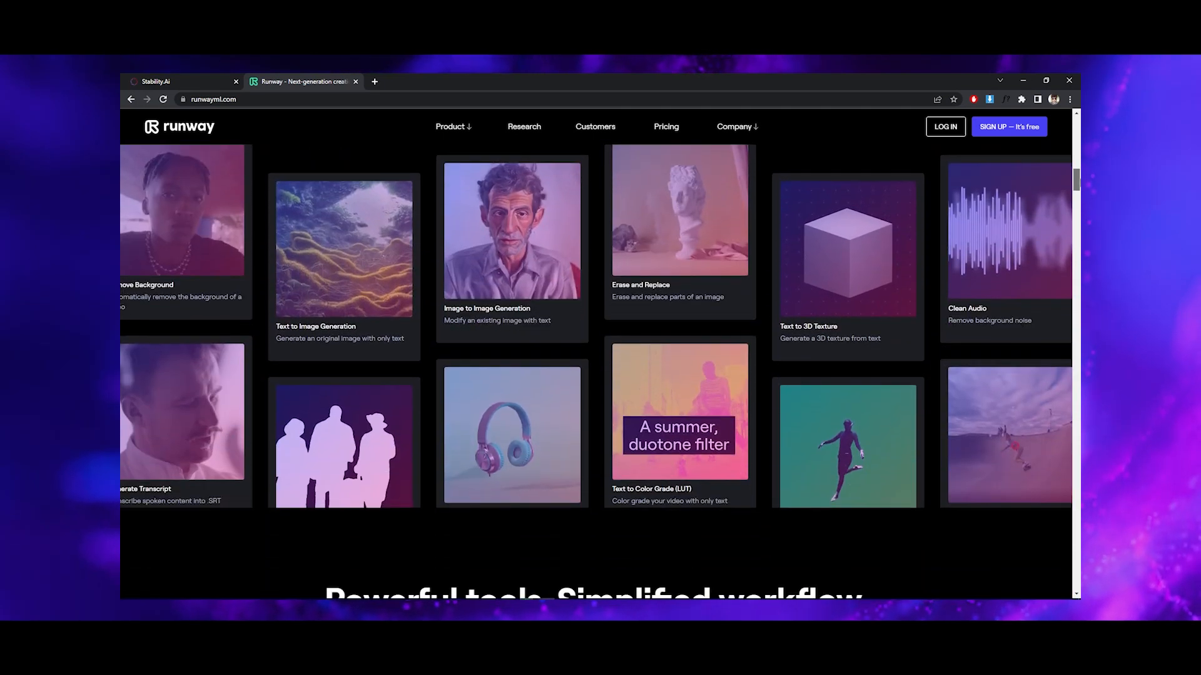
scroll(597, 350, down, 4)
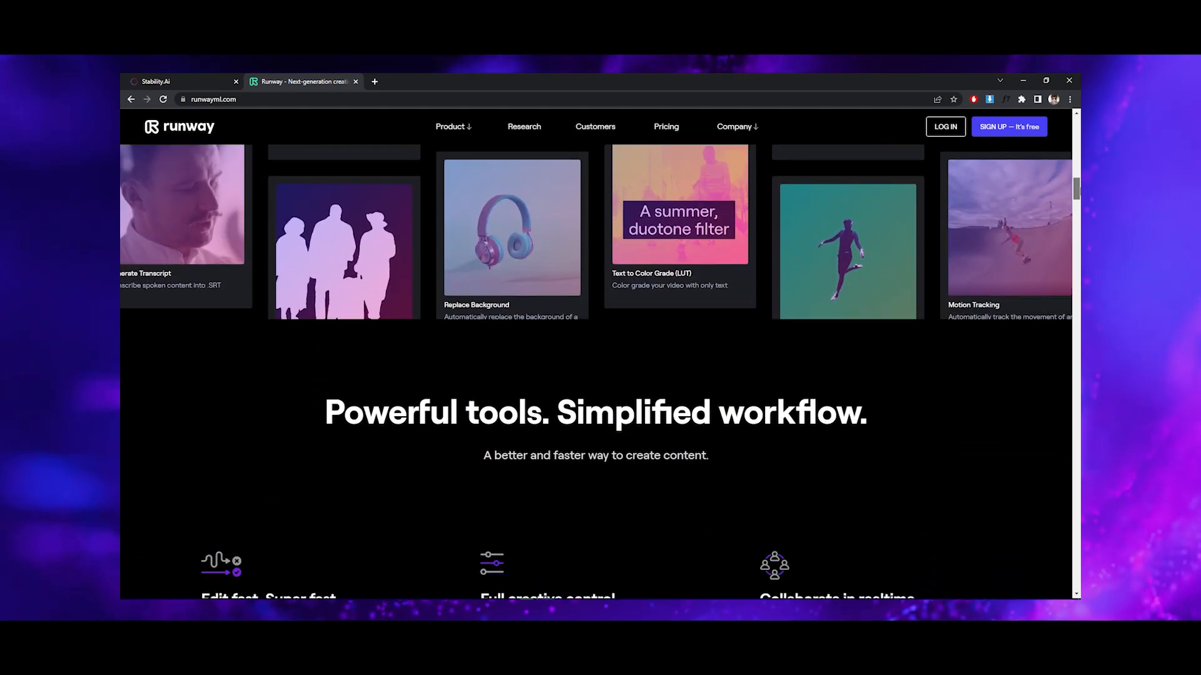
scroll(285, 581, down, 6)
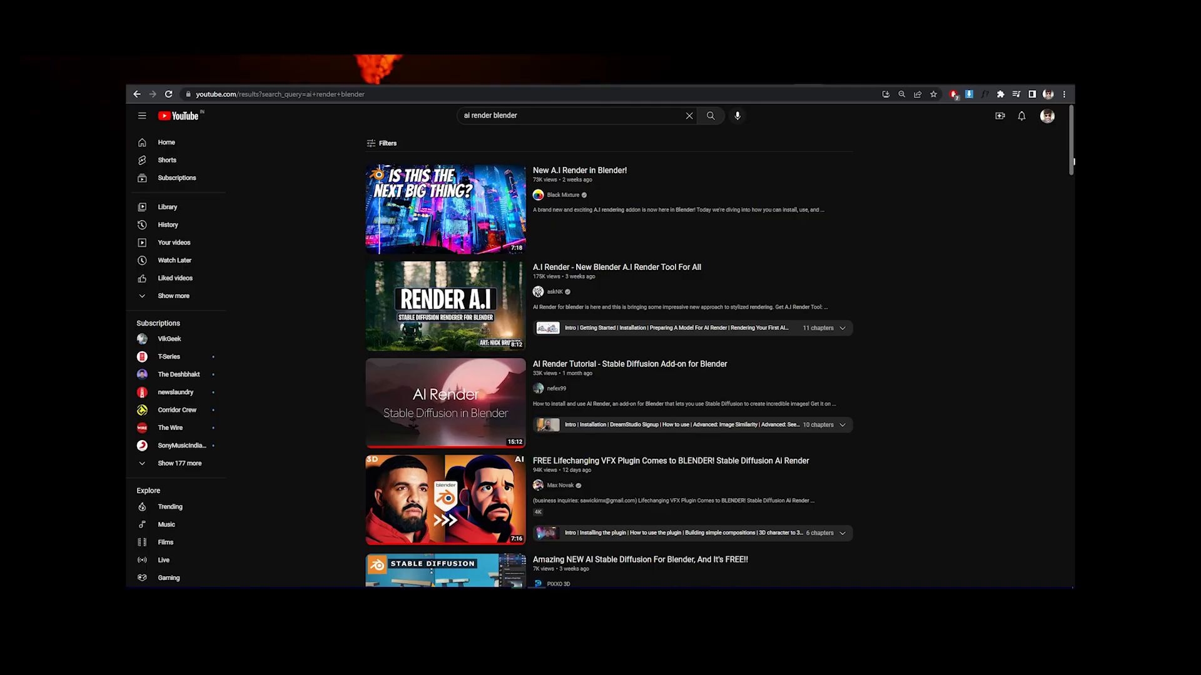
Browse the YouTube results for "ai render blender" and view the Ai Render - Stable Diffusion In Blender page on Blender Market
scroll(601, 350, down, 2)
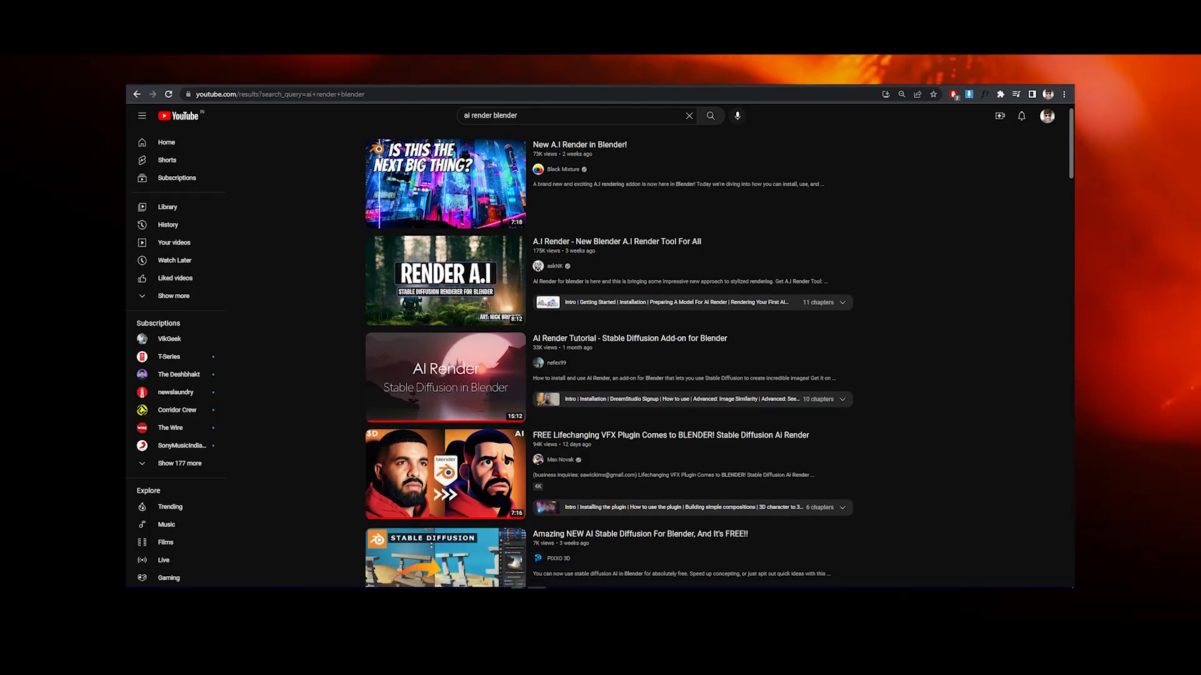
scroll(600, 356, down, 4)
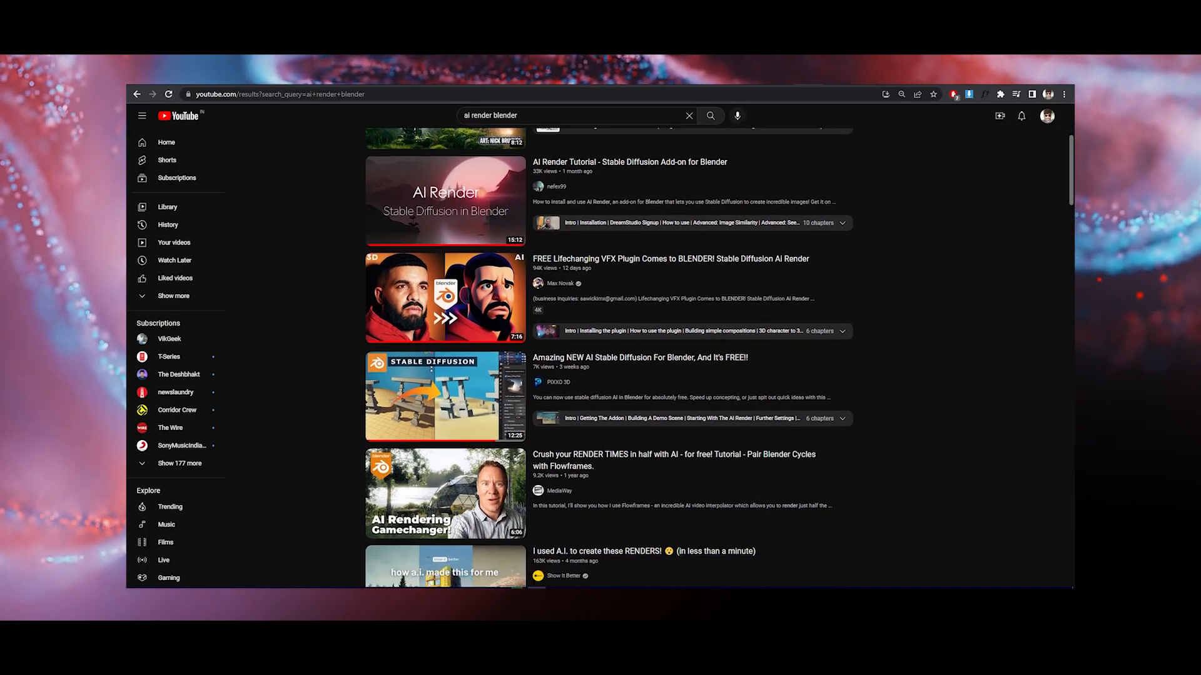
scroll(601, 357, down, 2)
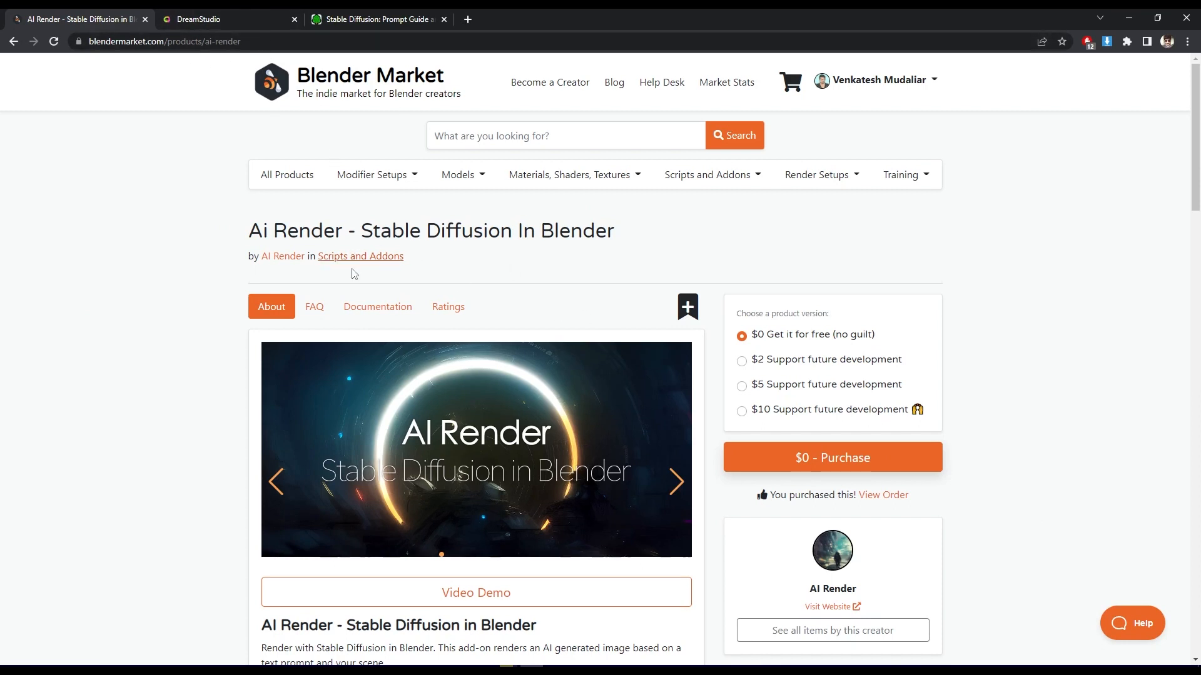
scroll(773, 314, down, 1)
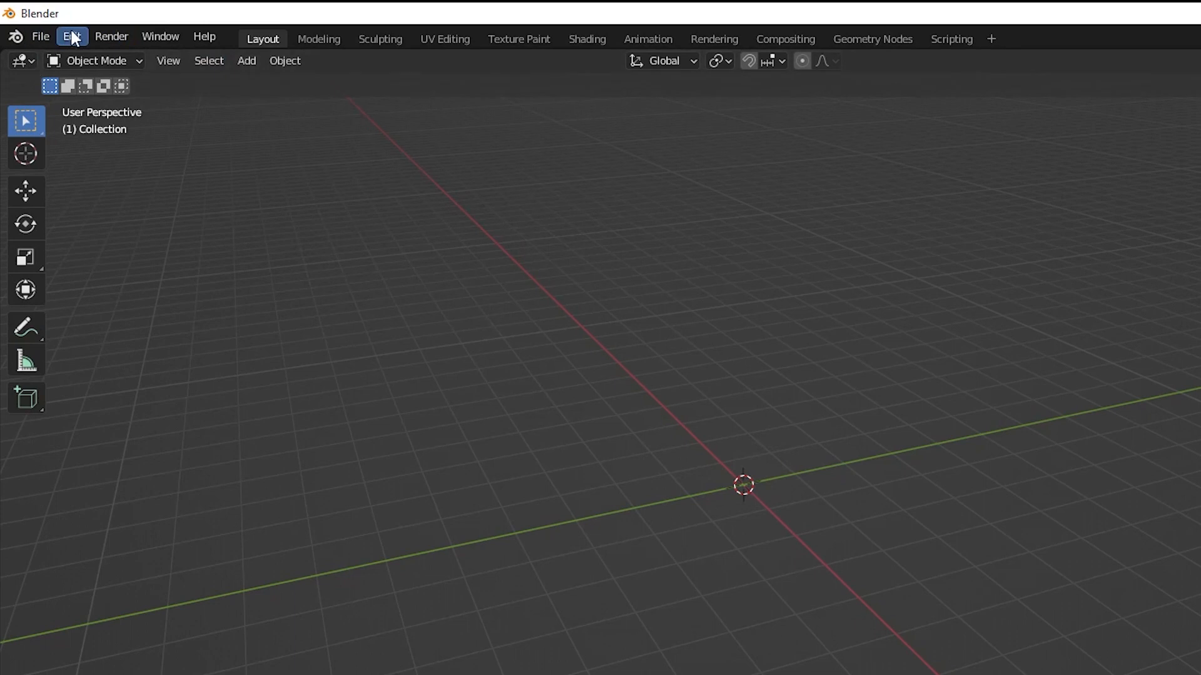
Switch to Blender, open the add-on preferences and browse the Downloads folder for the add-on file to install
click(72, 37)
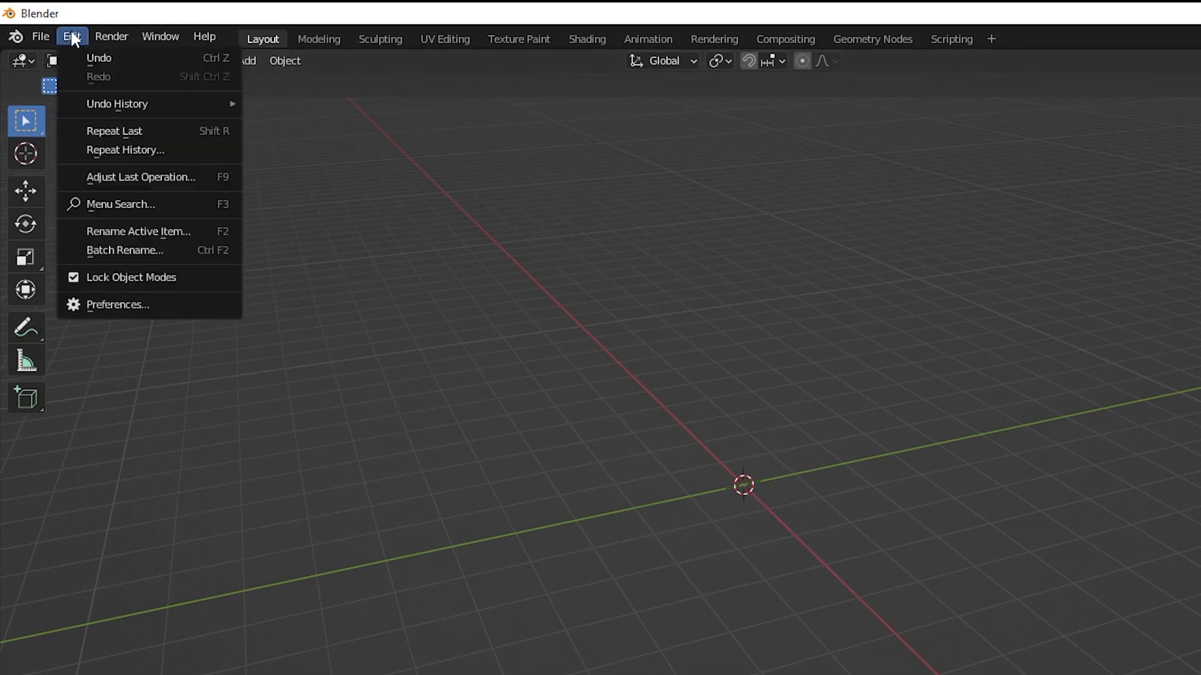
click(100, 304)
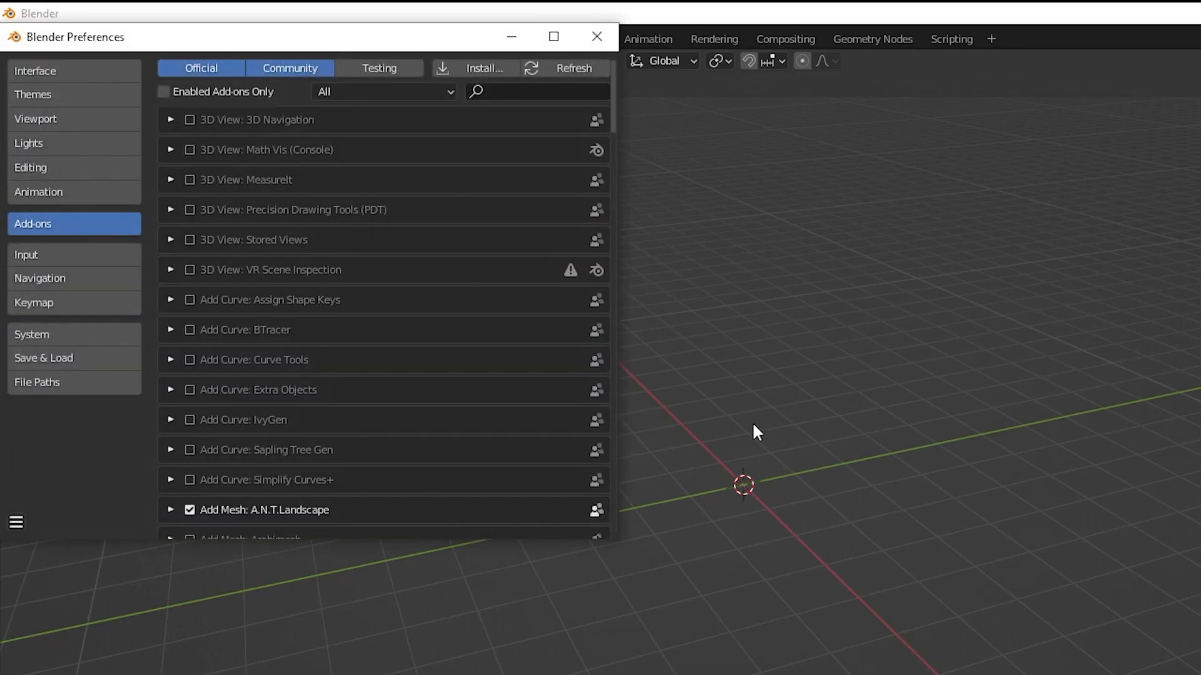
click(464, 63)
click(69, 250)
scroll(403, 371, down, 10)
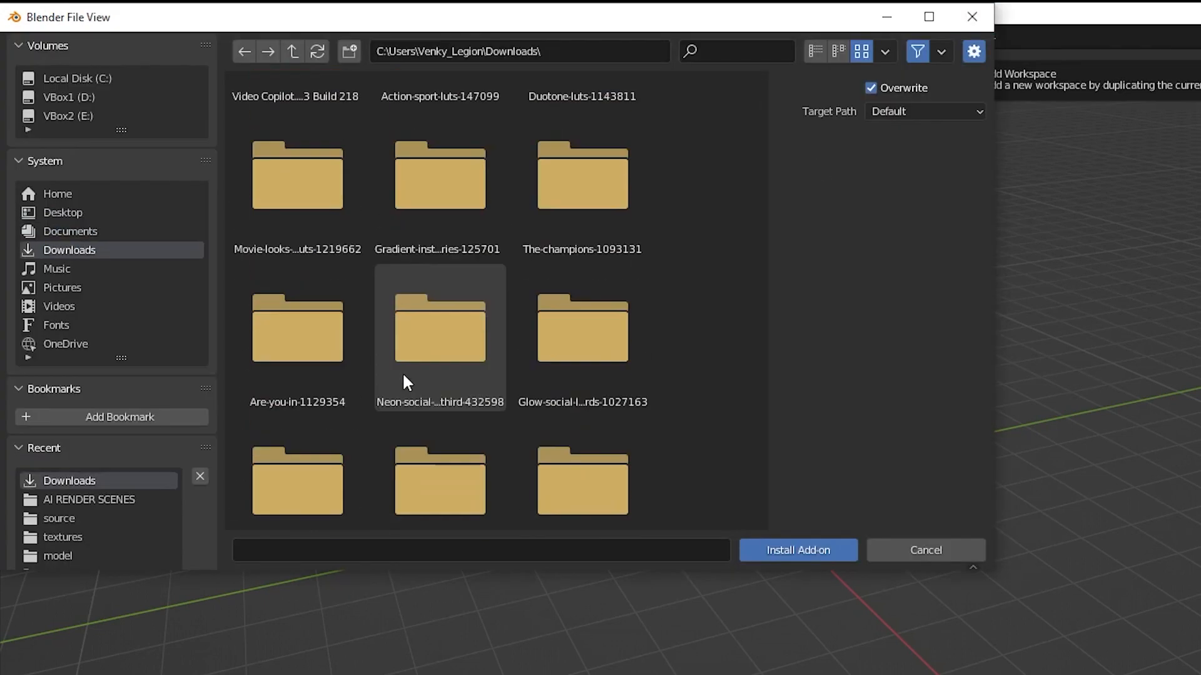
double_click(403, 372)
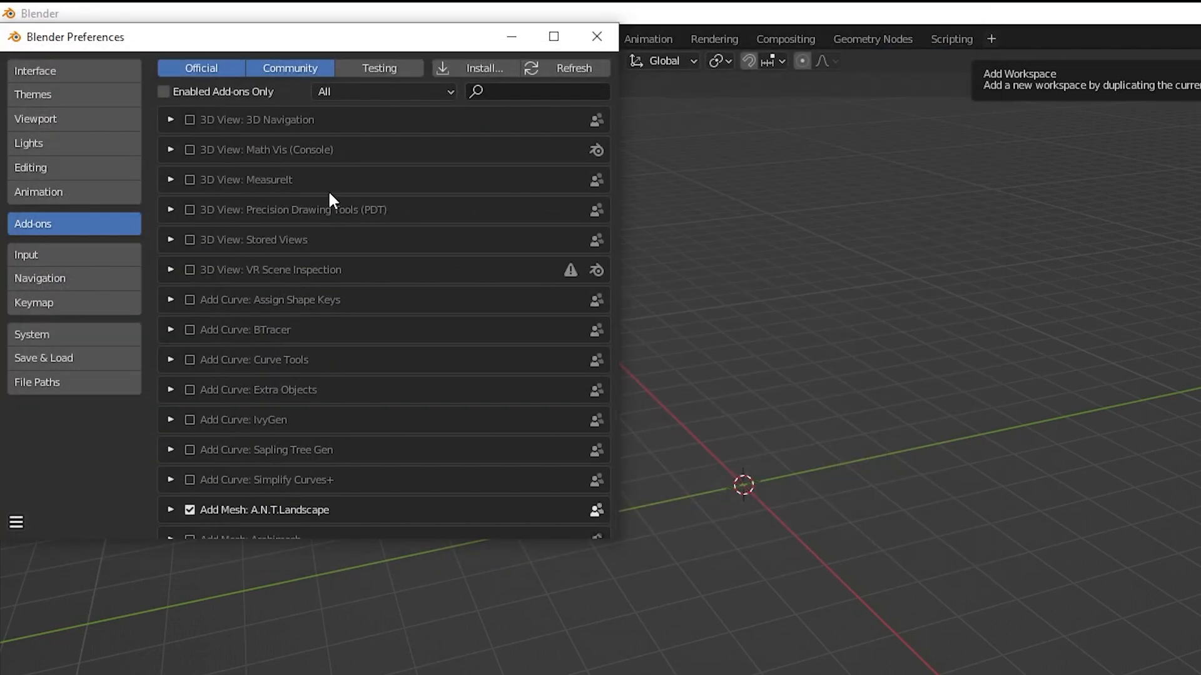
Search the add-ons for "ai render" and expand the AI Render - Stable Diffusion in Blender entry
click(503, 91)
text(ai render)
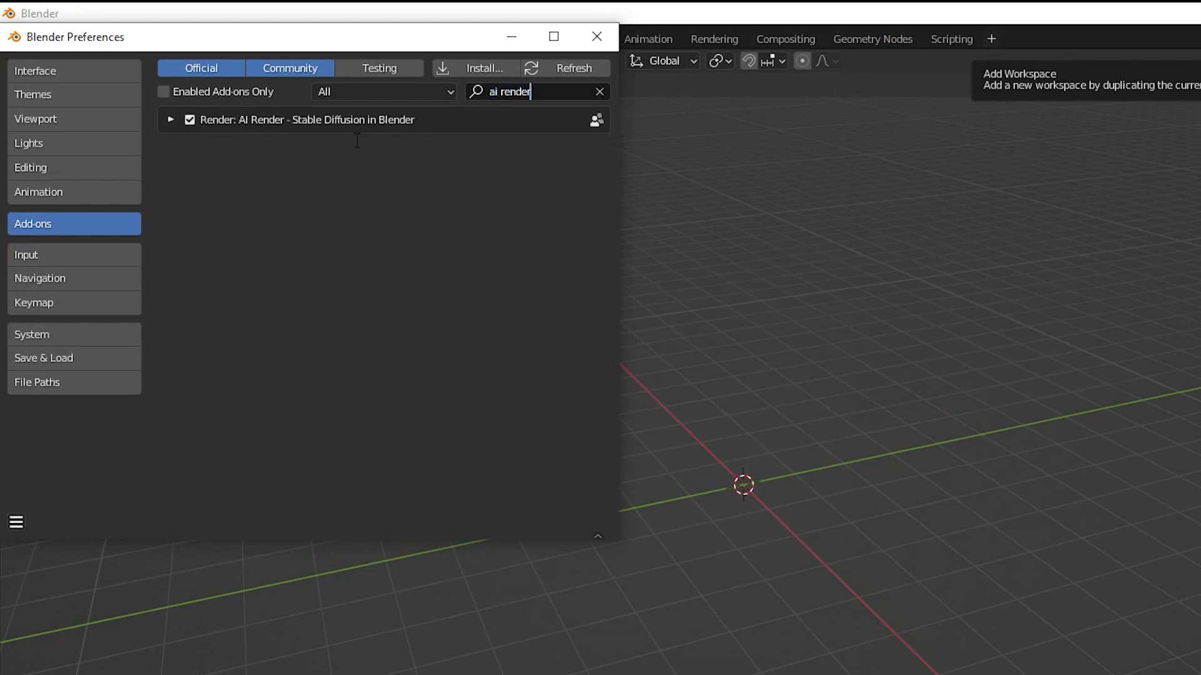
click(169, 120)
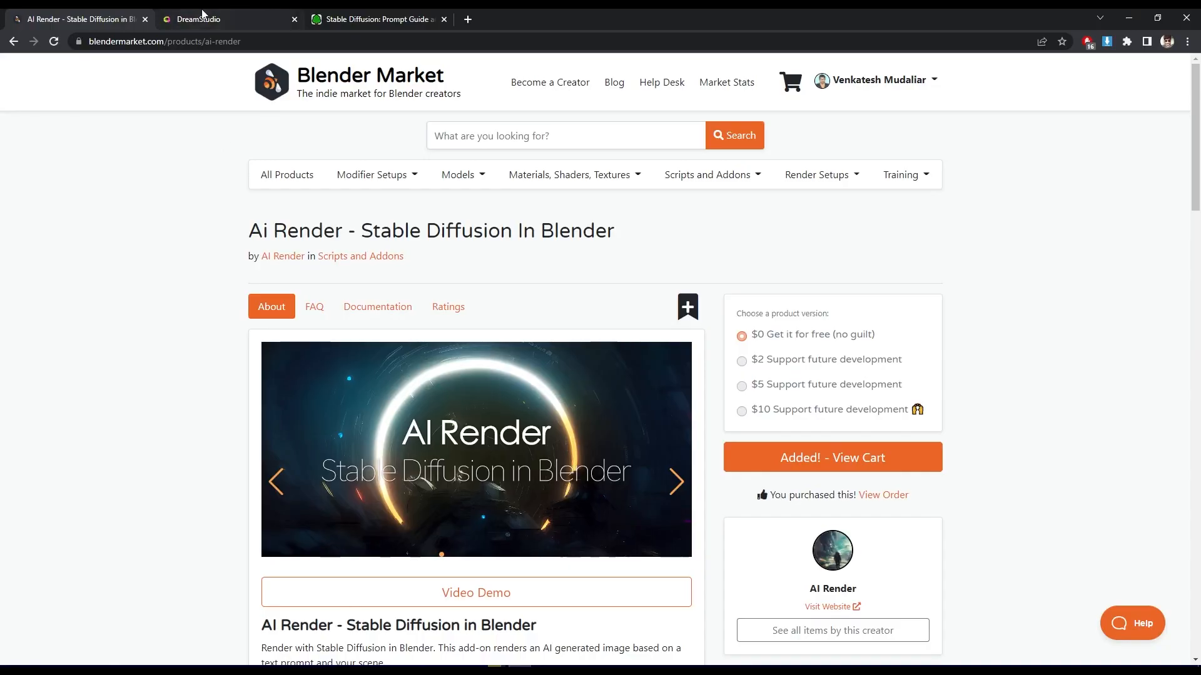
Switch to DreamStudio in the browser and open the account's API key section
click(207, 19)
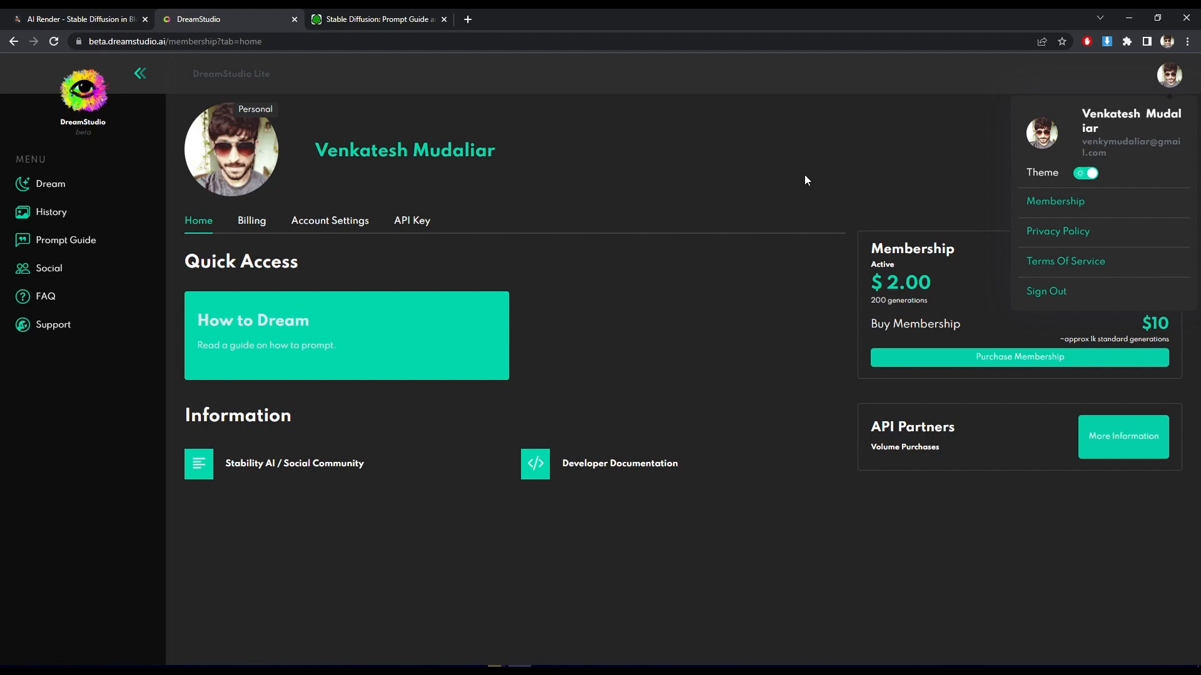
click(407, 224)
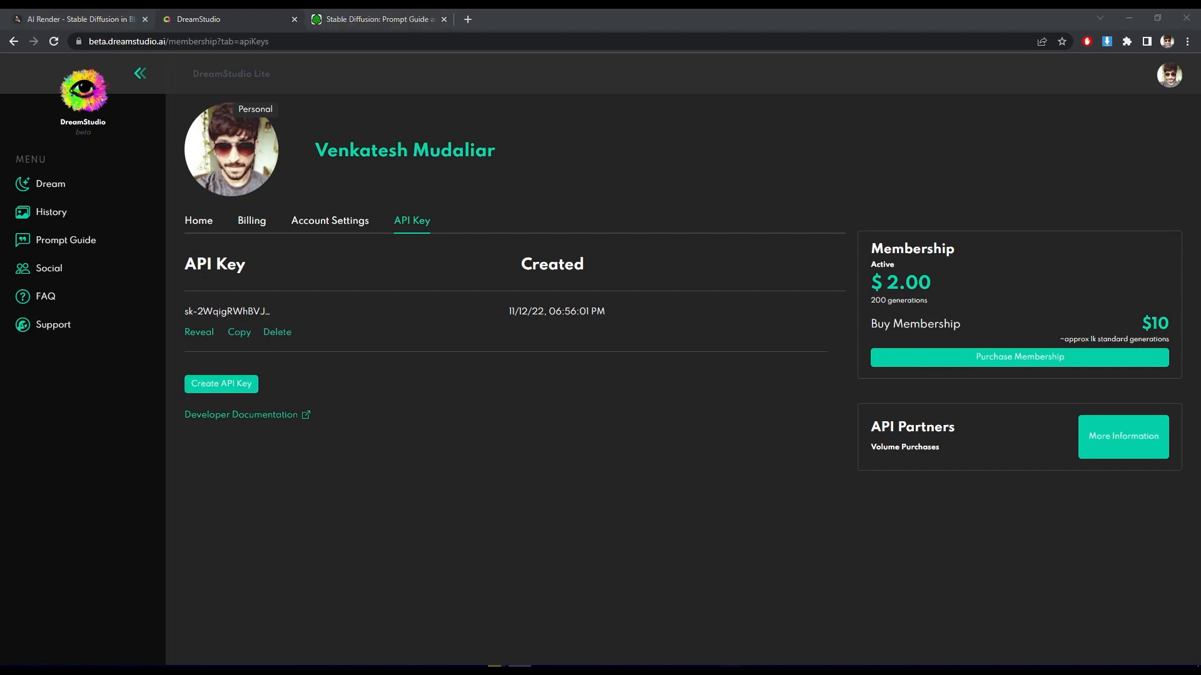
Return to Blender, enter the DreamStudio API key in the AI Render add-on's API Key field and close the preferences
click(810, 619)
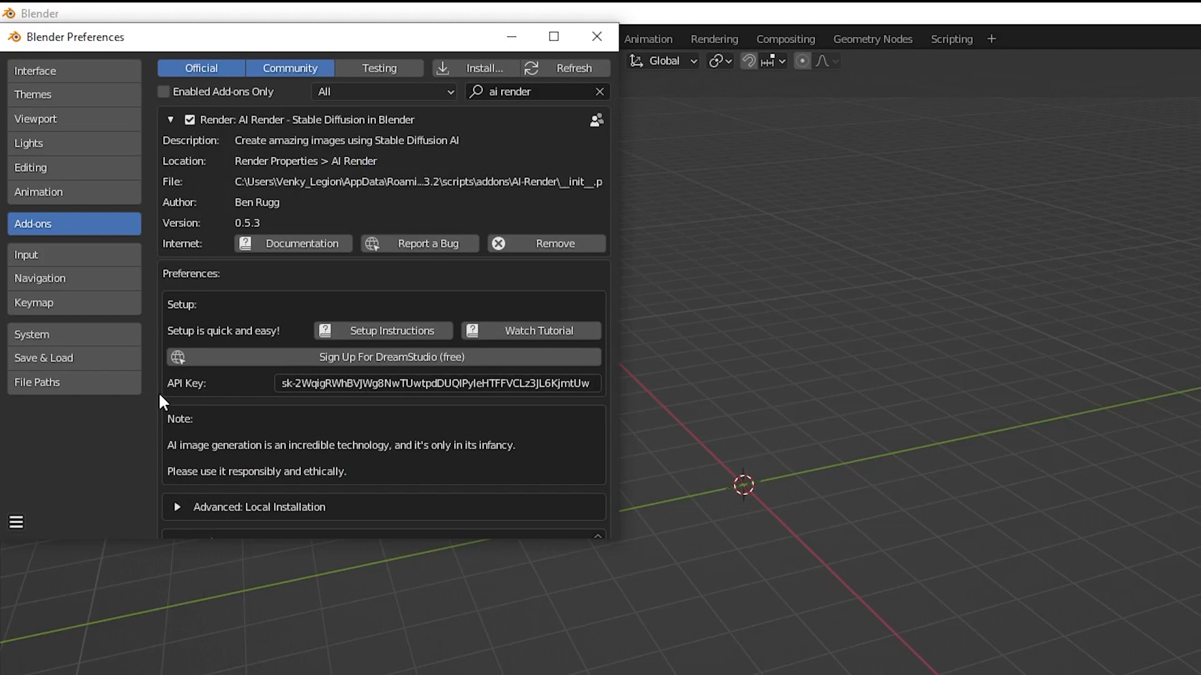
click(367, 382)
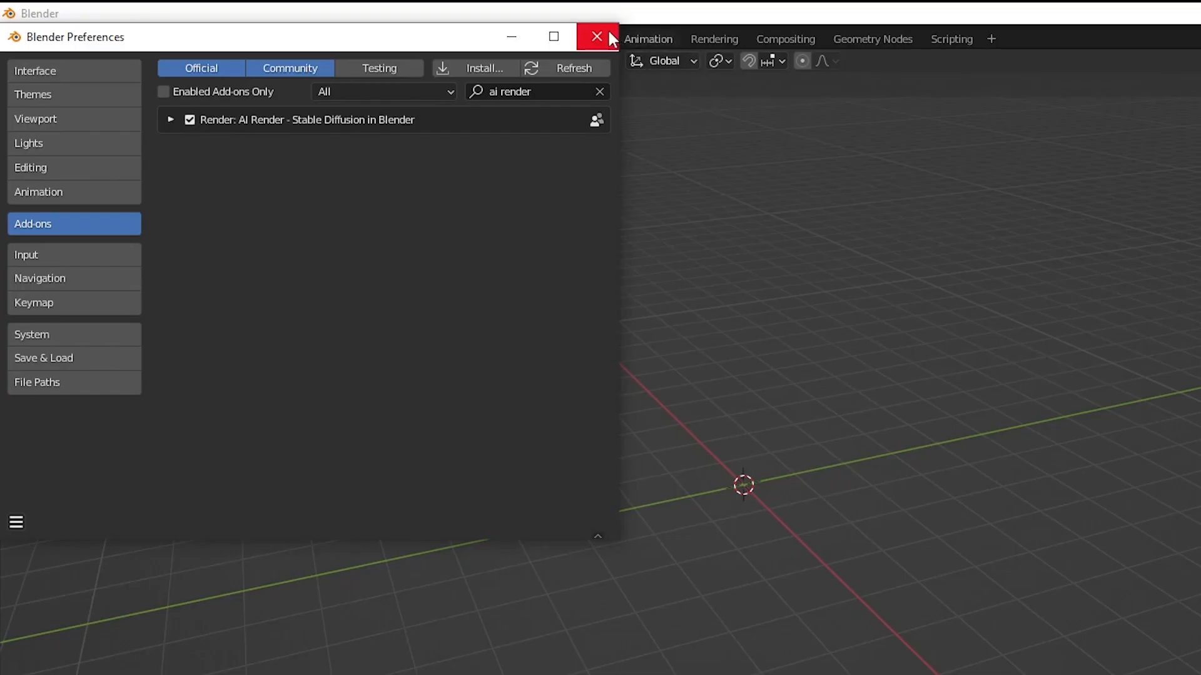
click(399, 31)
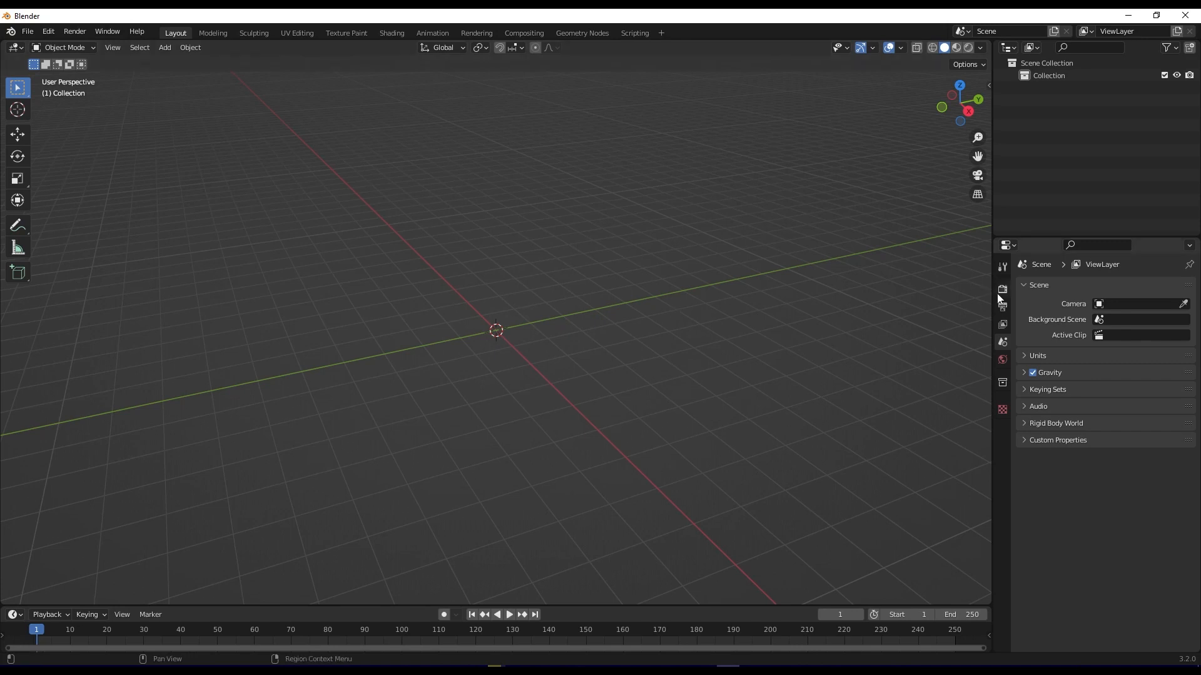
Enable AI Render for the empty scene in the render properties and review its setup and prompt settings
click(1003, 289)
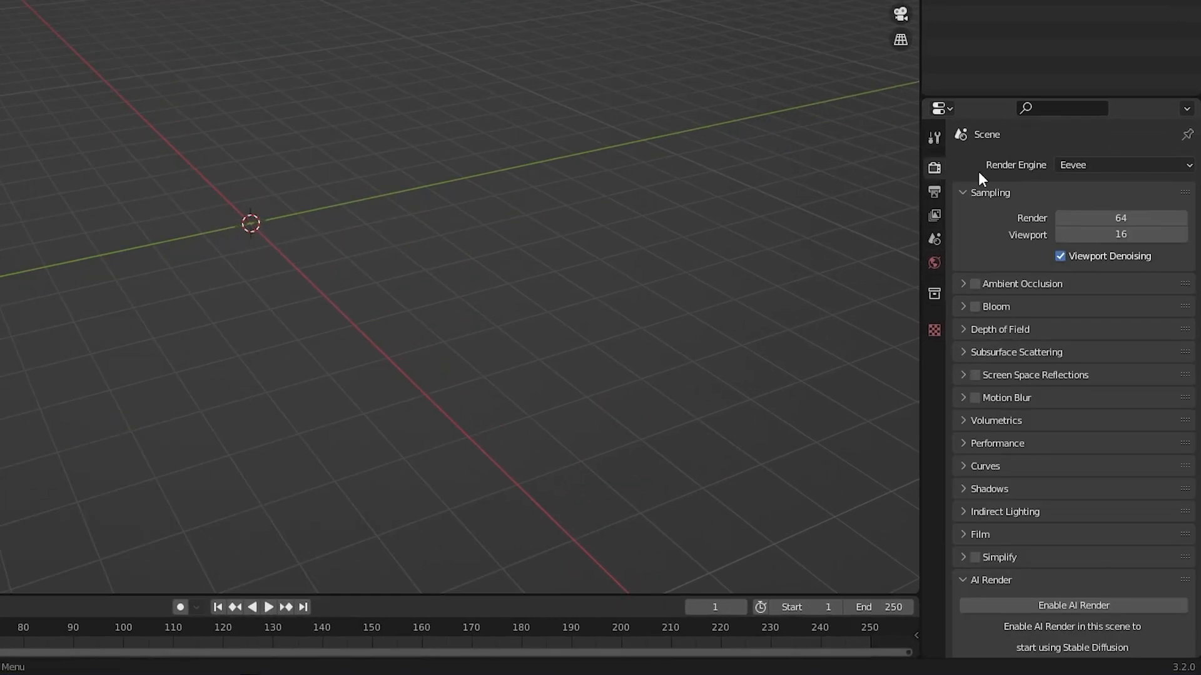
scroll(956, 321, down, 3)
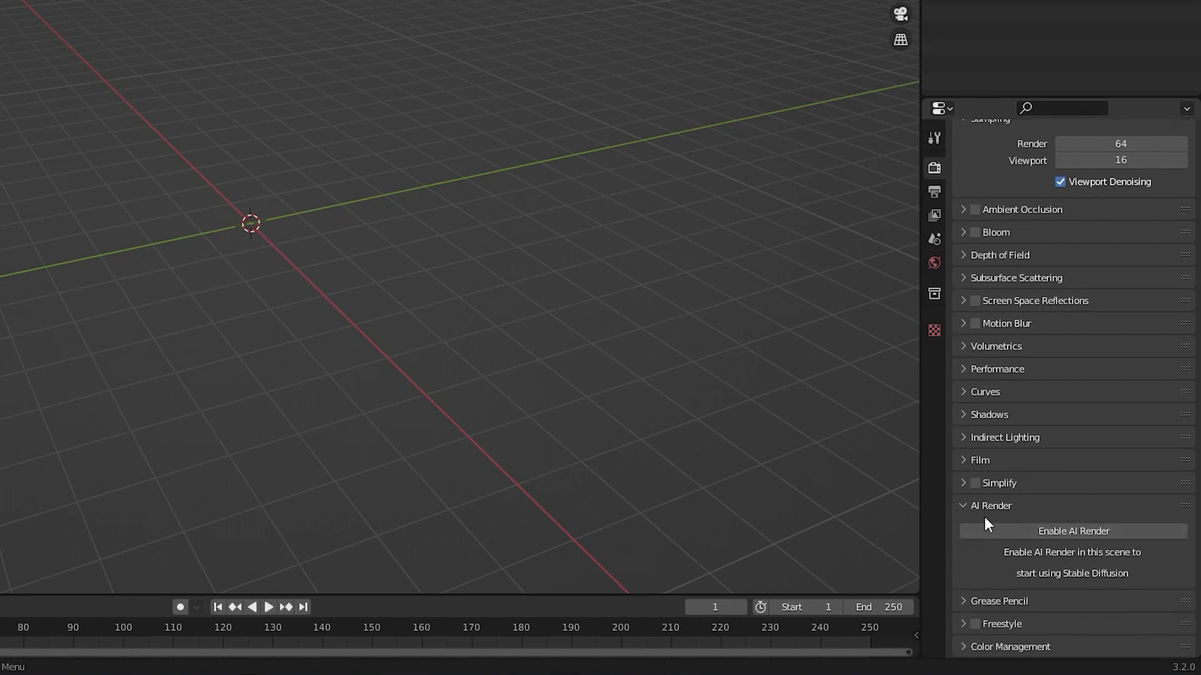
click(1073, 533)
scroll(1077, 532, down, 8)
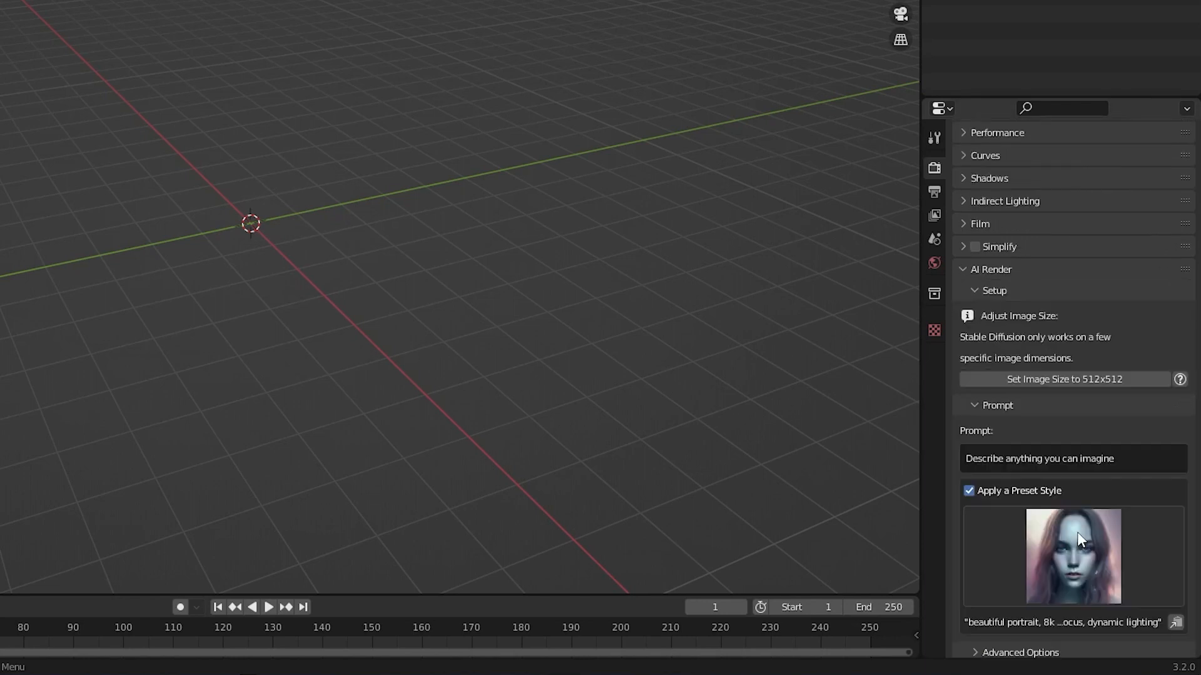
scroll(1078, 535, down, 4)
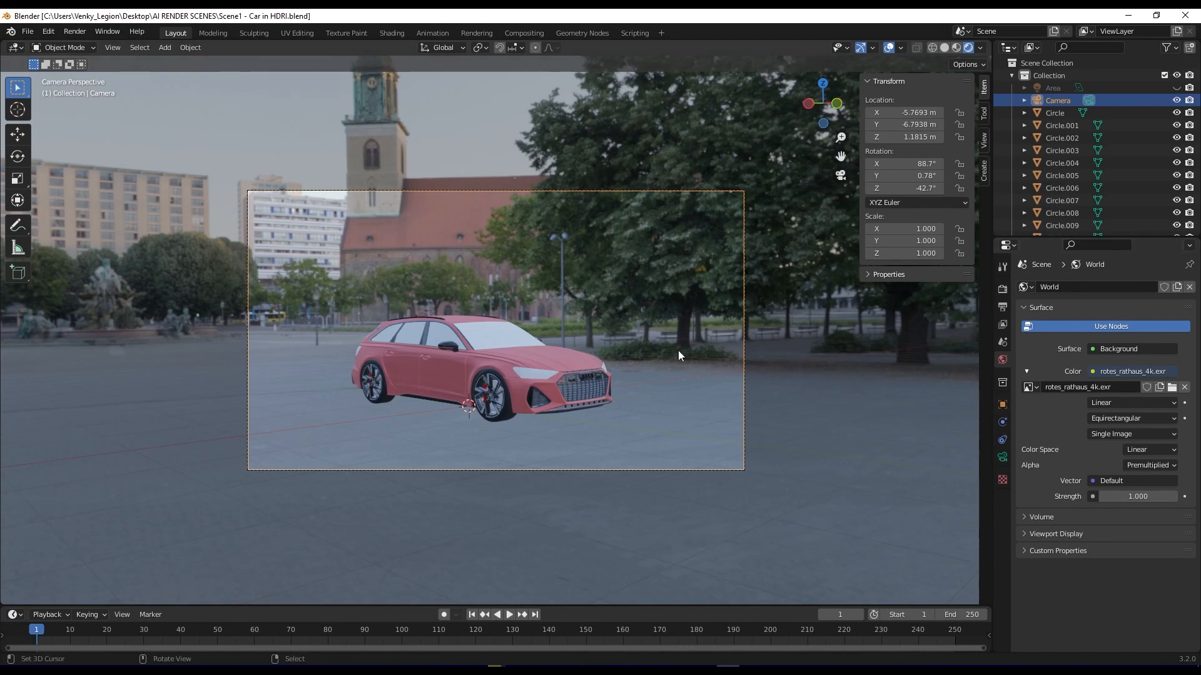
Enable AI Render for the Car in HDRI scene and set the image size to 512x512
click(1002, 288)
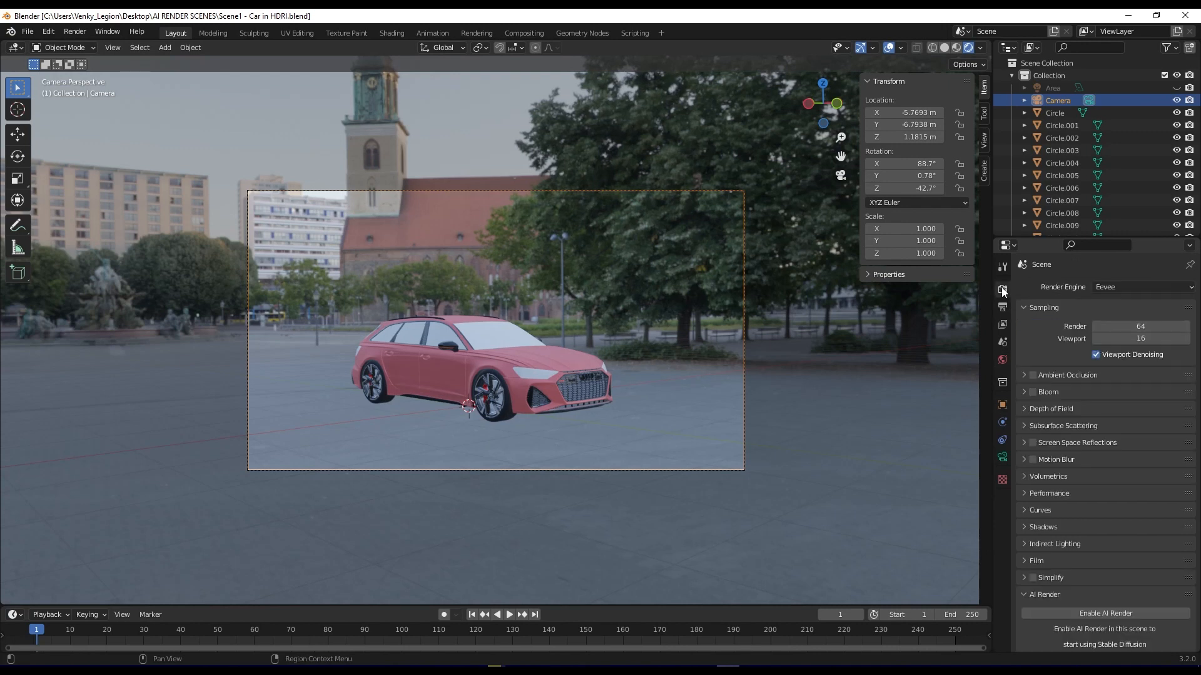
scroll(1026, 341, down, 2)
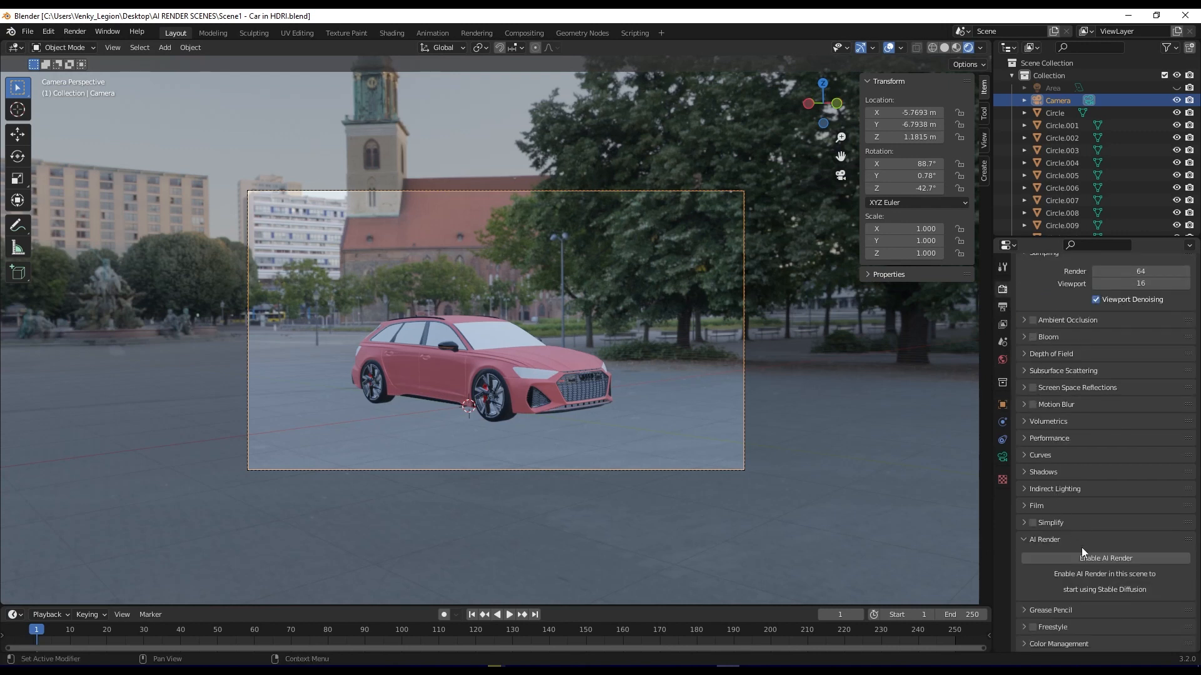
click(1101, 557)
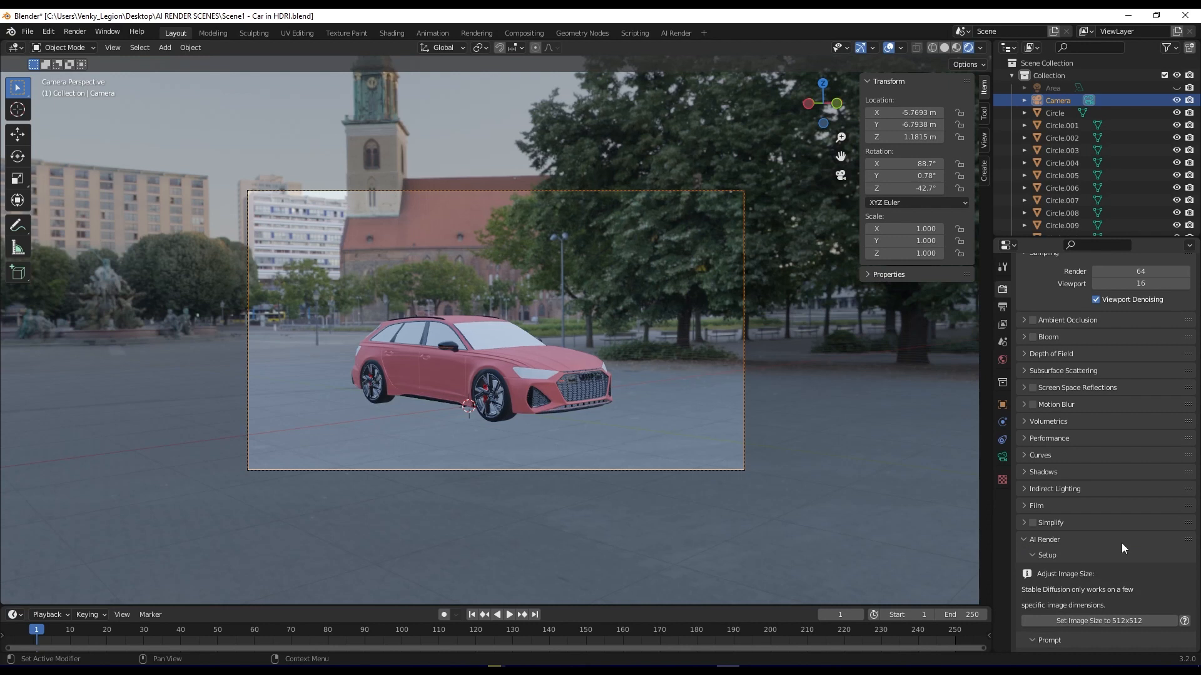
scroll(1117, 534, down, 9)
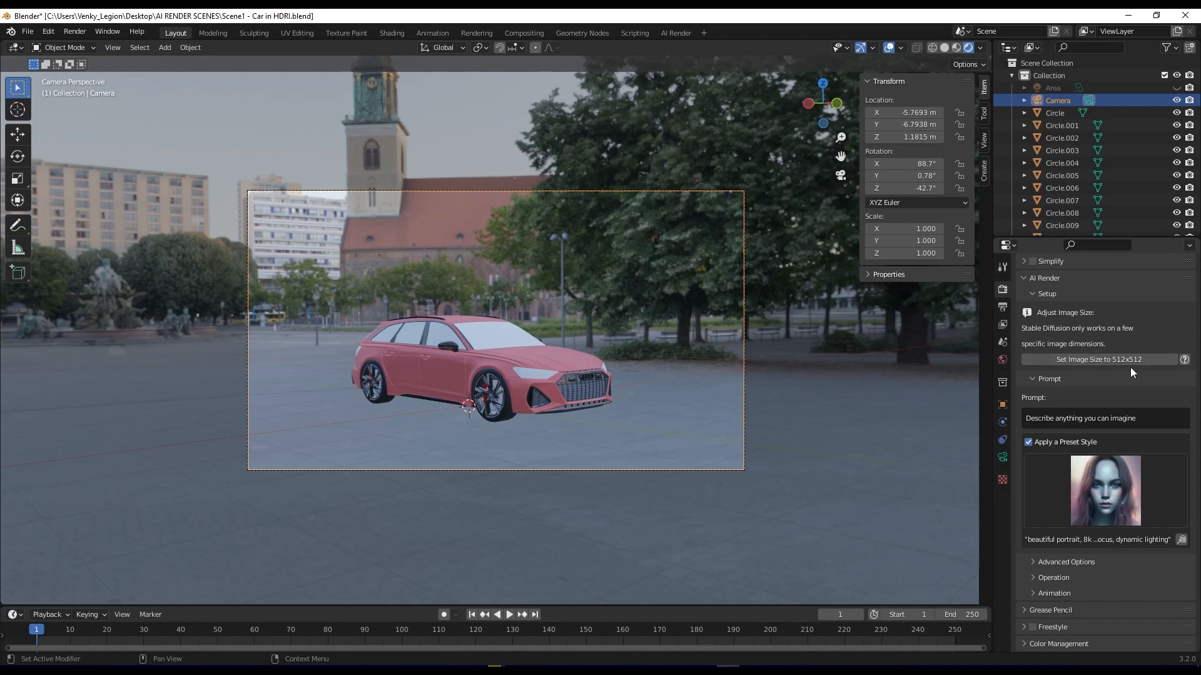
click(1098, 359)
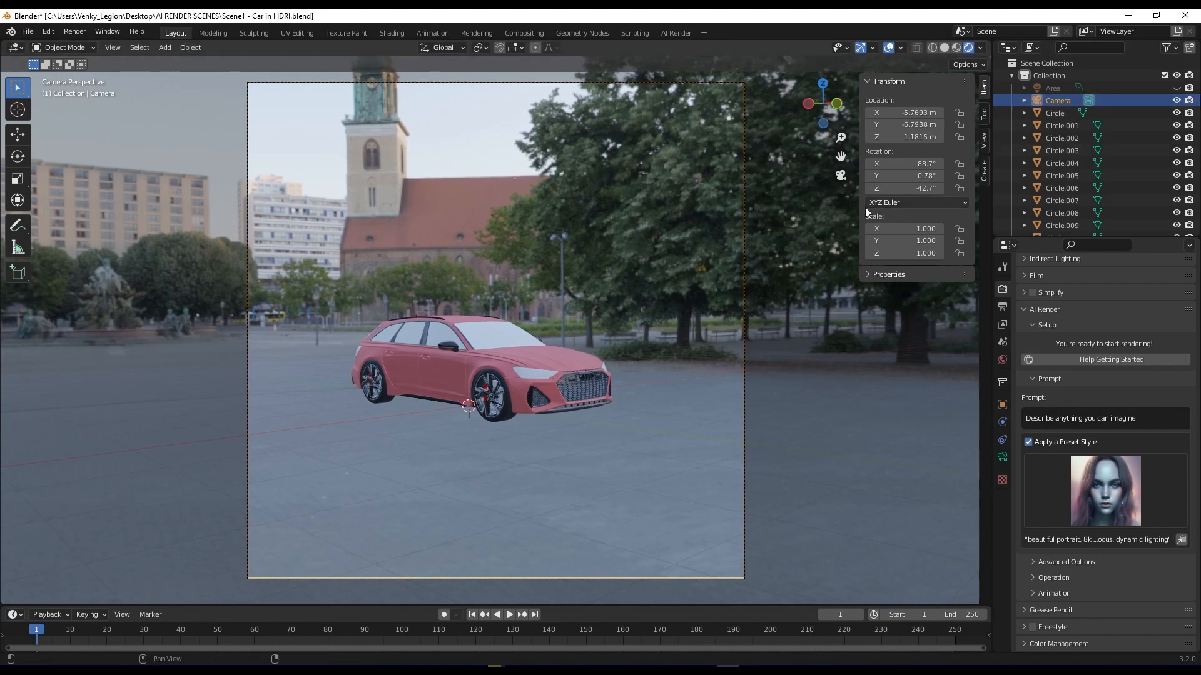
Restore the camera view and reposition the camera with walk navigation so the whole car sits low in the frame beneath the church and trees
middle_drag(853, 233, 805, 243)
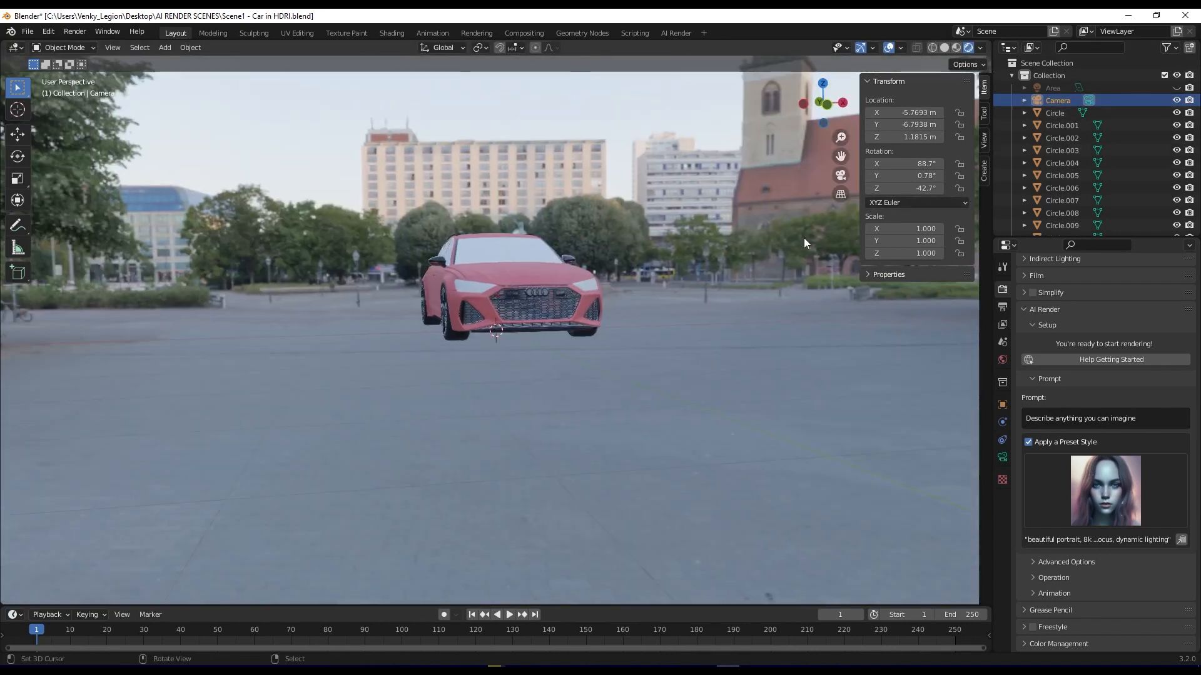
click(841, 177)
key(shift+grave)
key(w)
key(w)
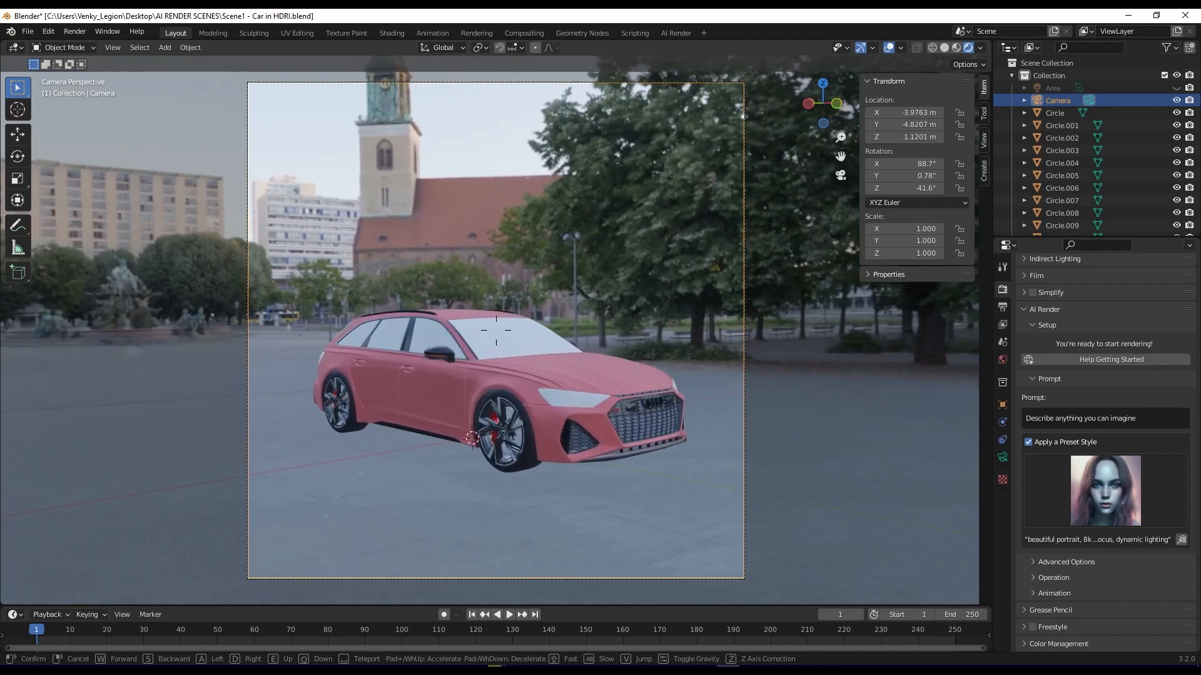
key(q)
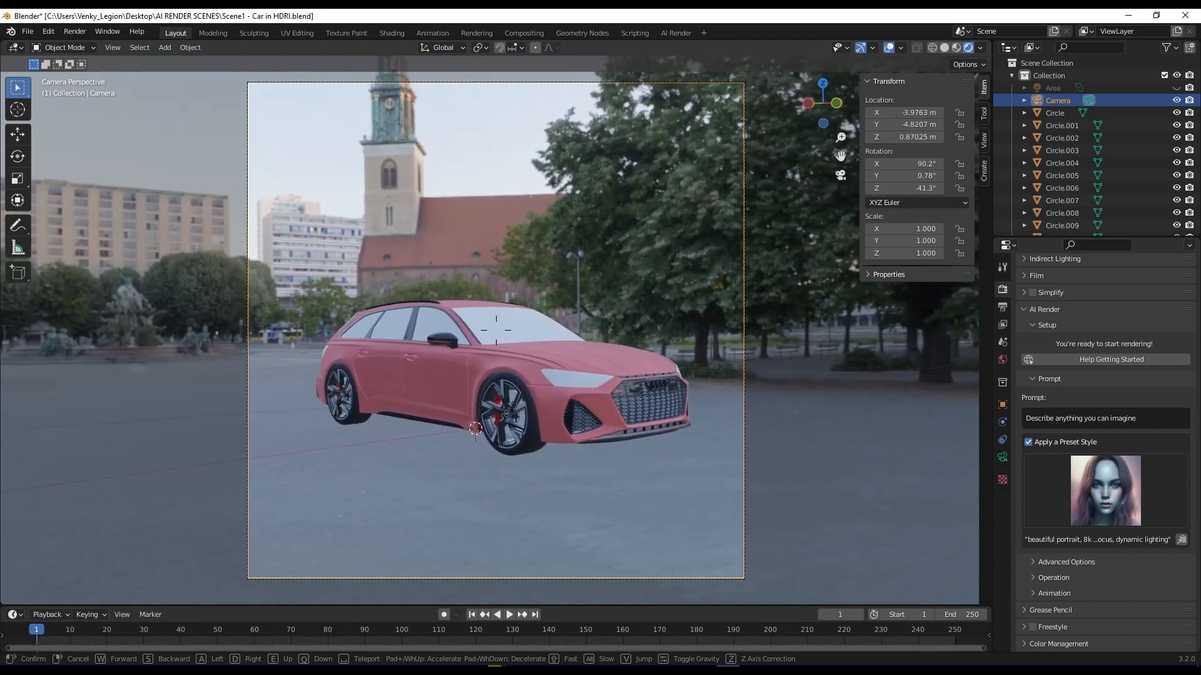
key(s)
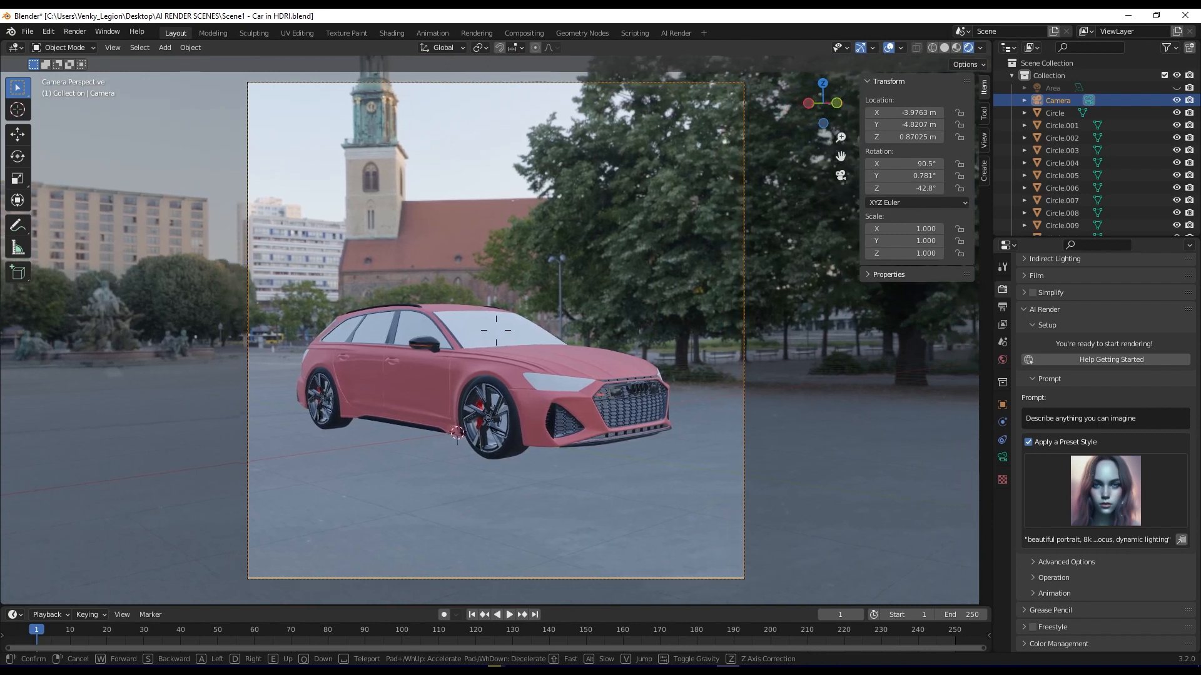
key(s)
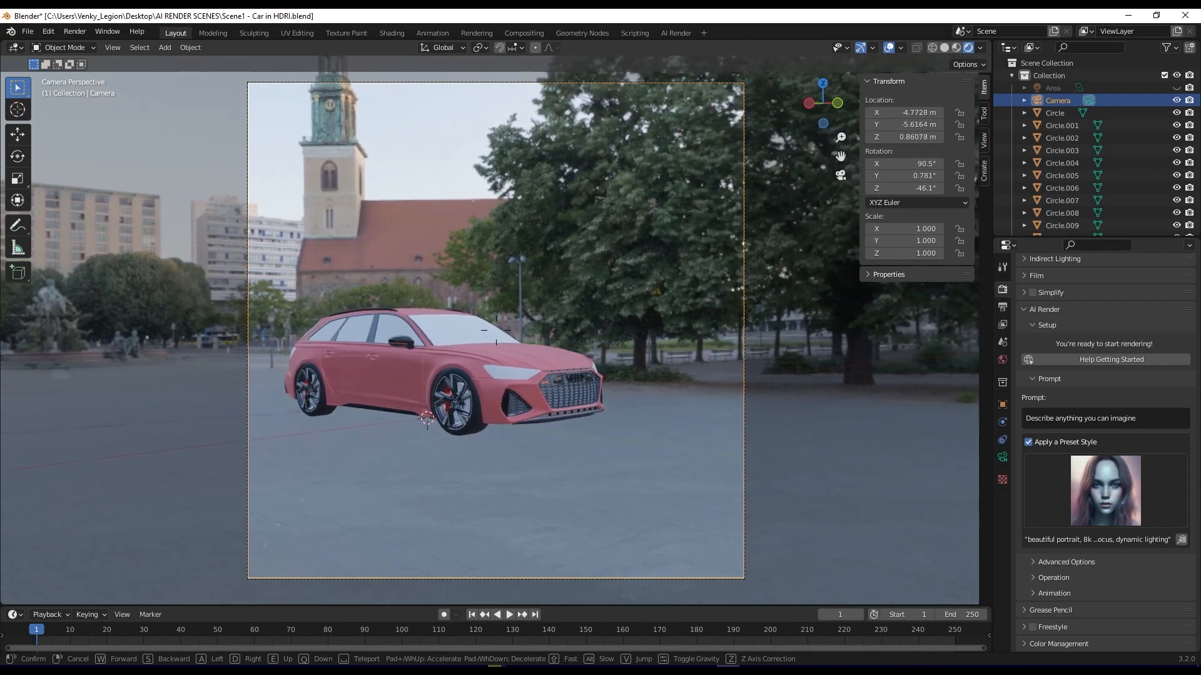
key(s)
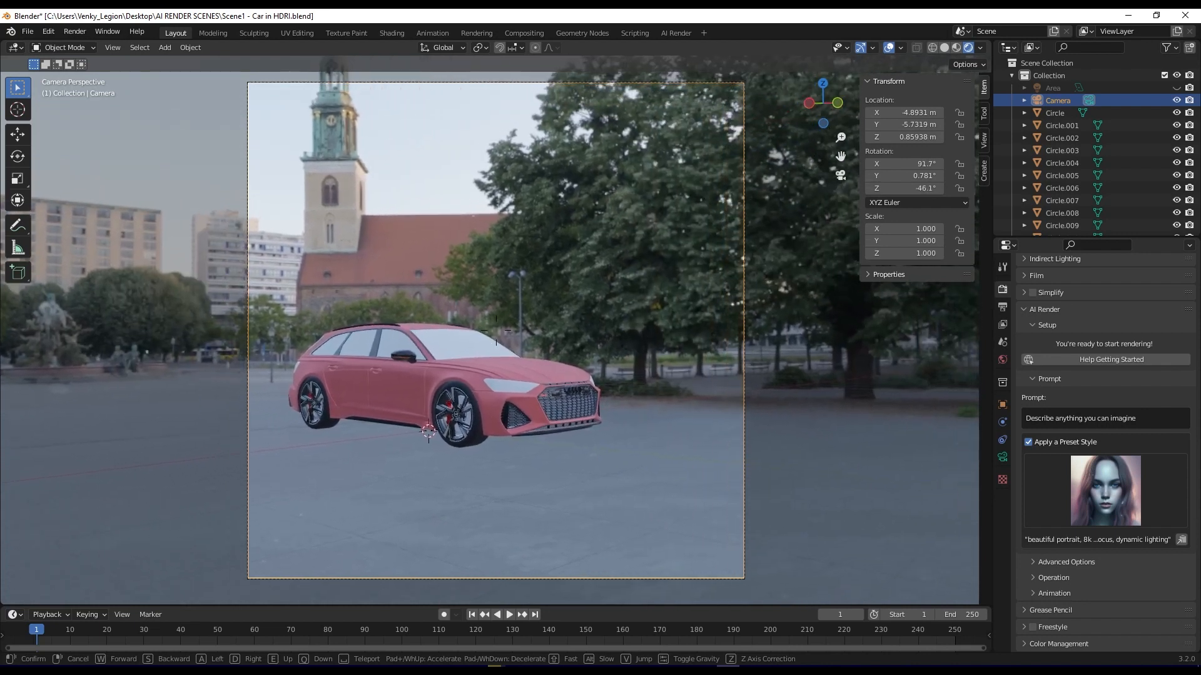
click(589, 366)
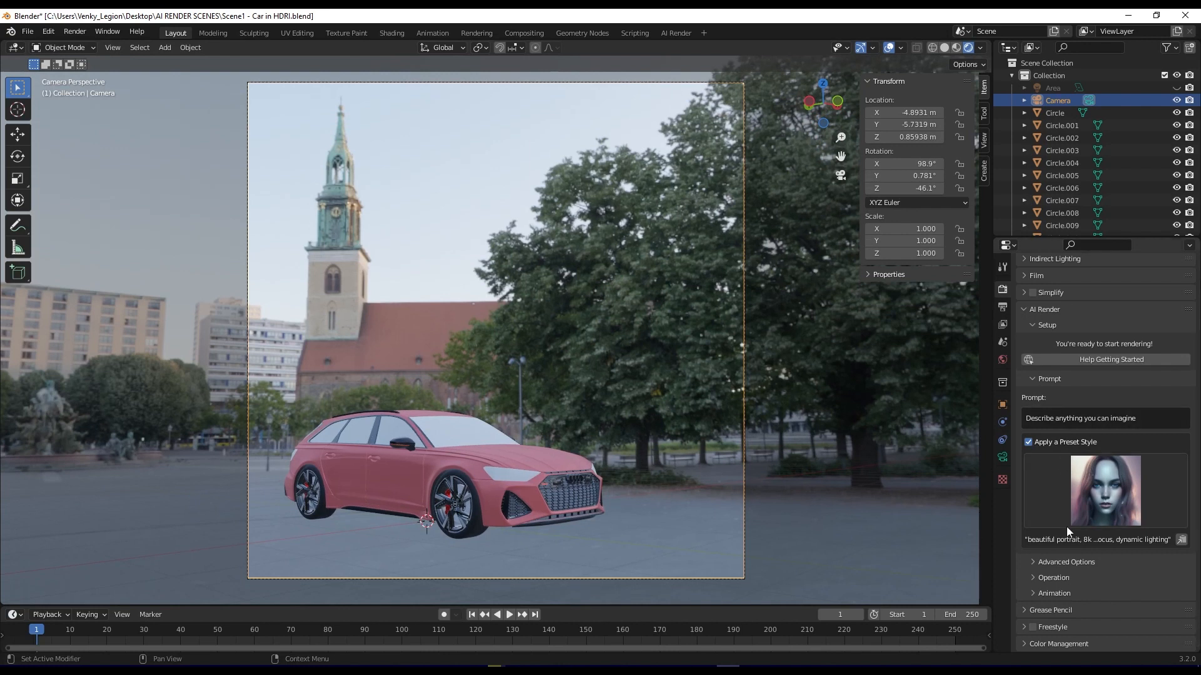
Browse the AI Render preset styles and apply the Surreal style
click(1079, 489)
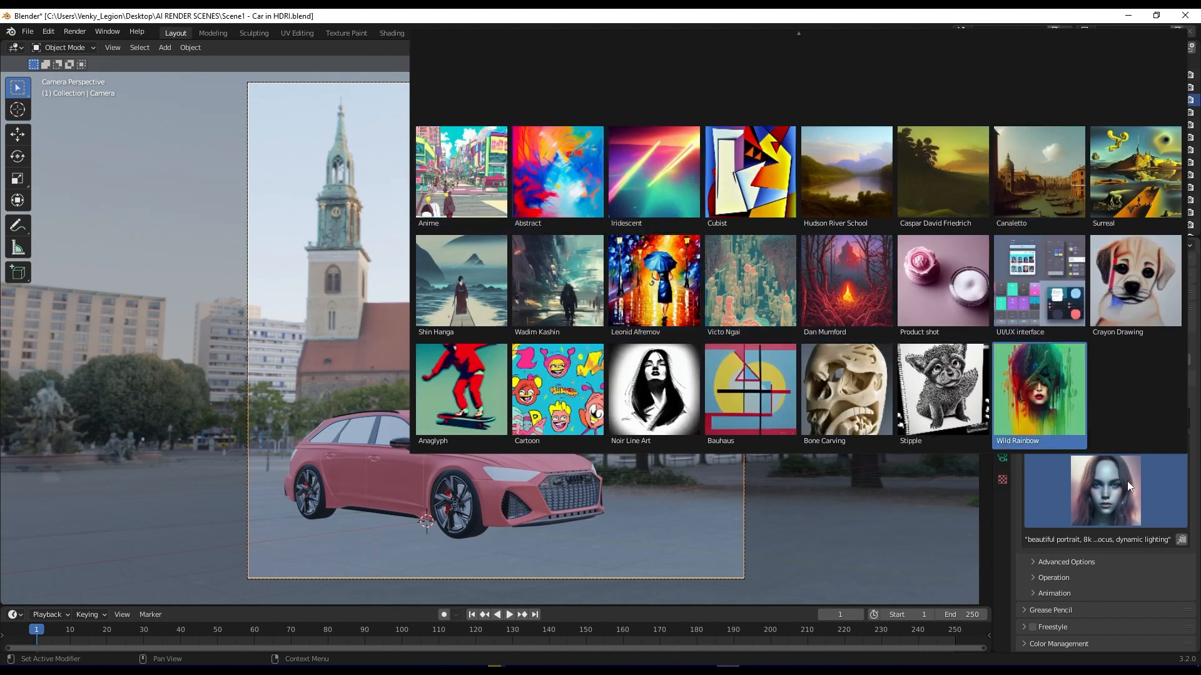
click(1108, 516)
click(1117, 418)
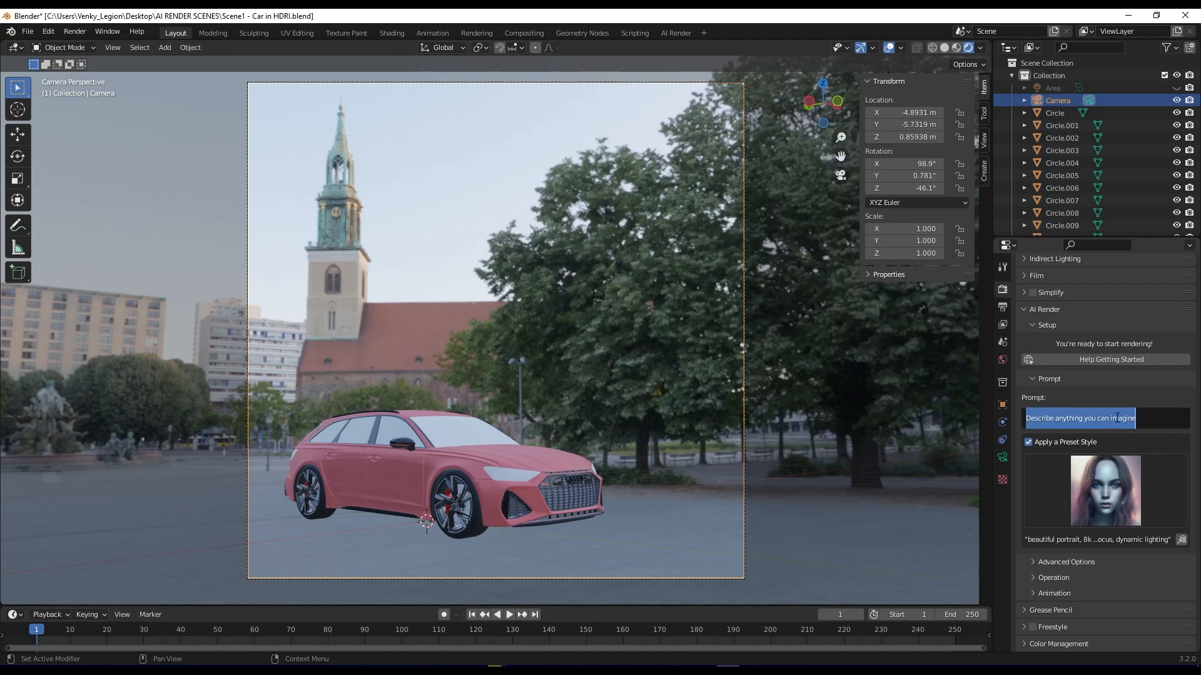
click(1101, 504)
click(1101, 504)
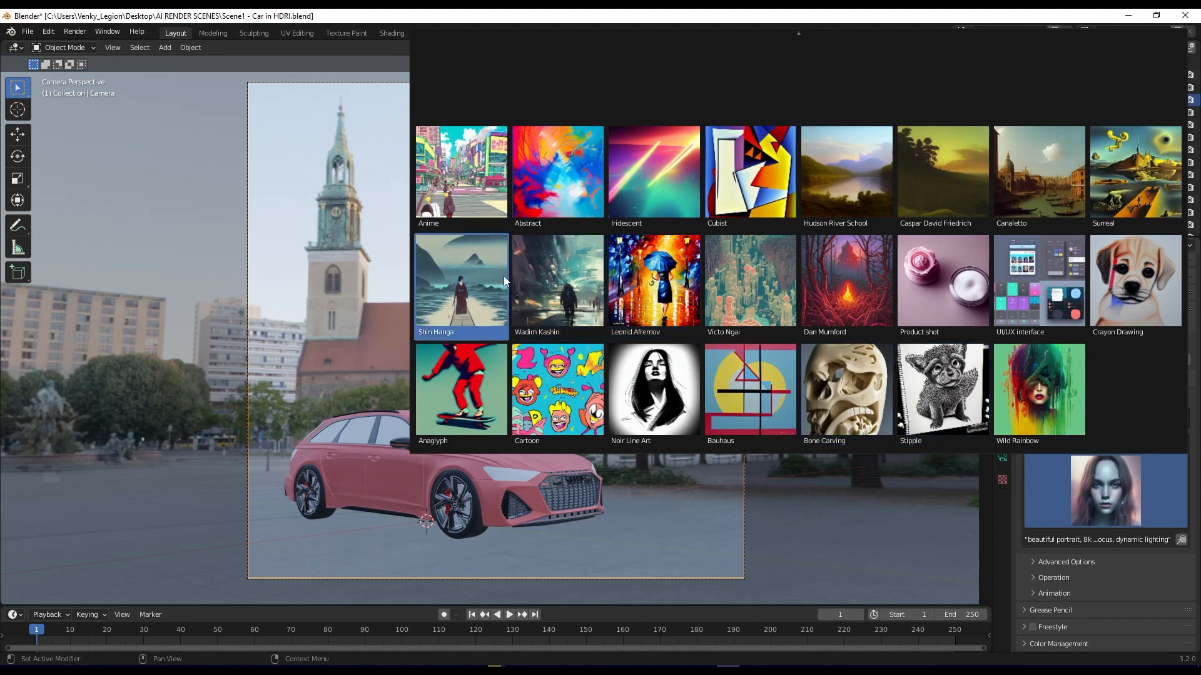
click(1137, 187)
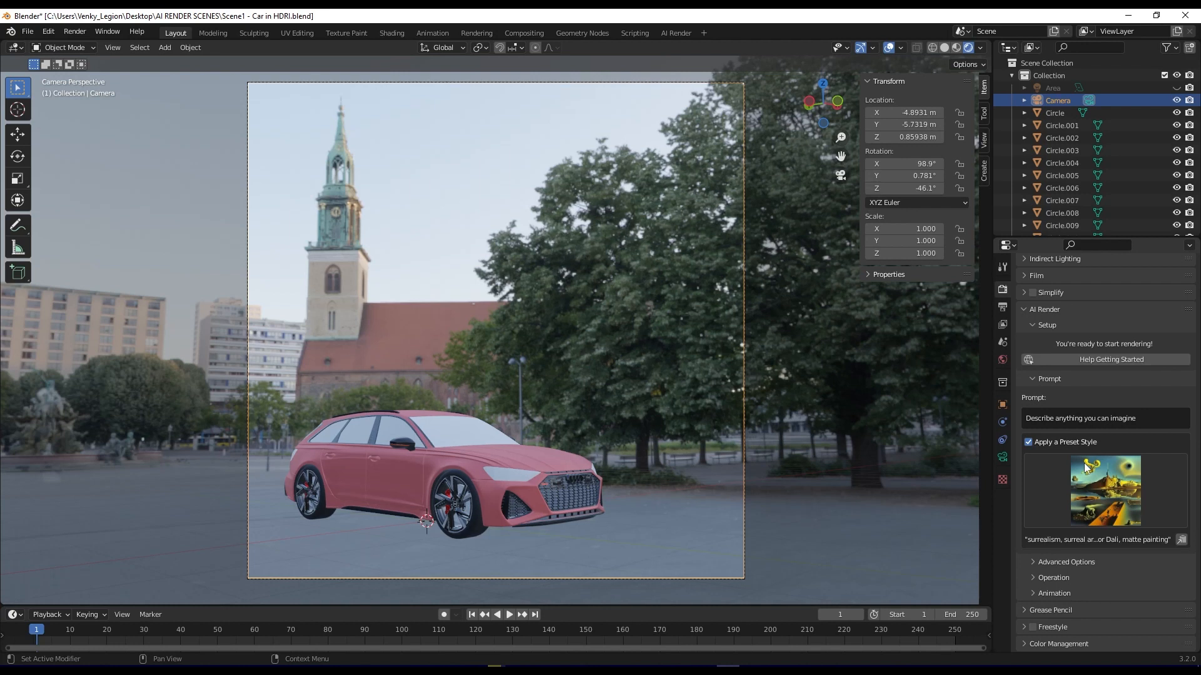
Switch to the browser and review the top 50 text-to-image prompts page and the descriptive terms on AI Render's Prompt Engineering wiki page
click(1108, 421)
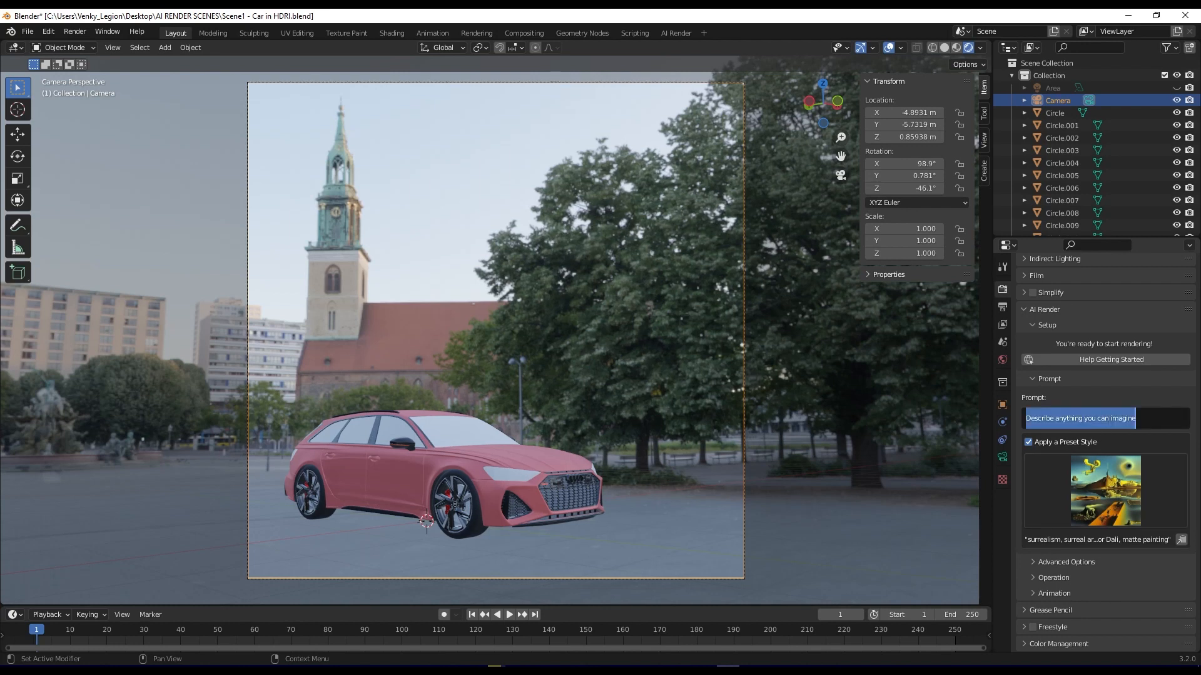
key(alt+Tab)
scroll(592, 316, down, 5)
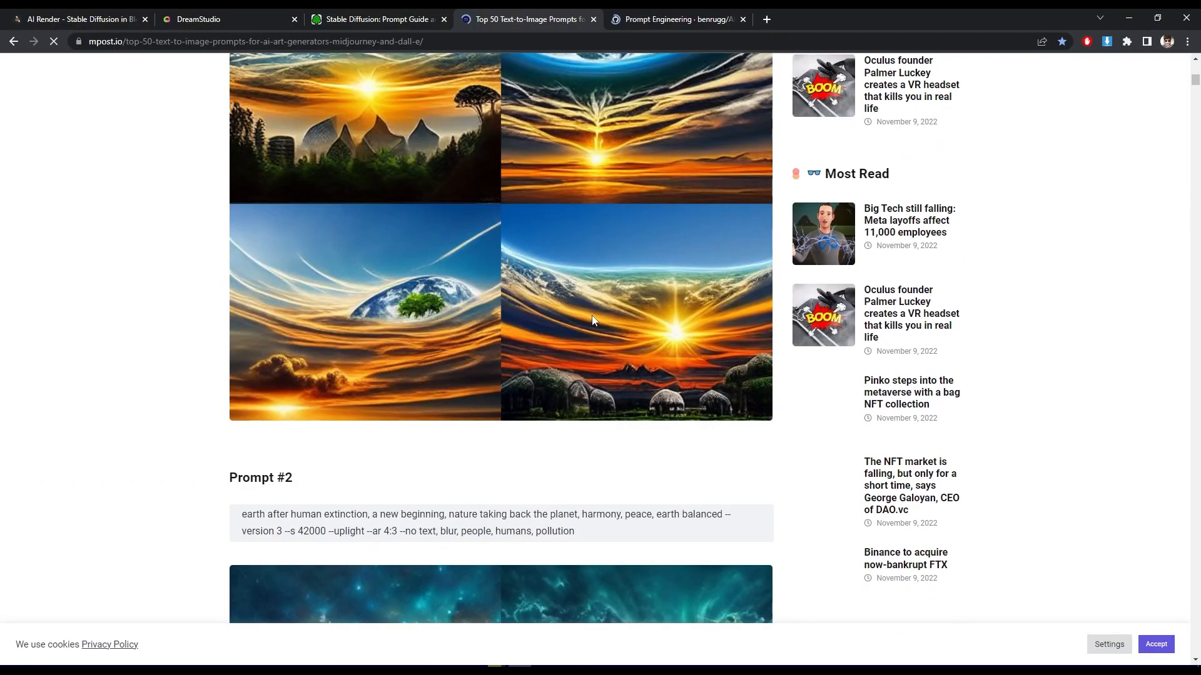
scroll(592, 318, down, 6)
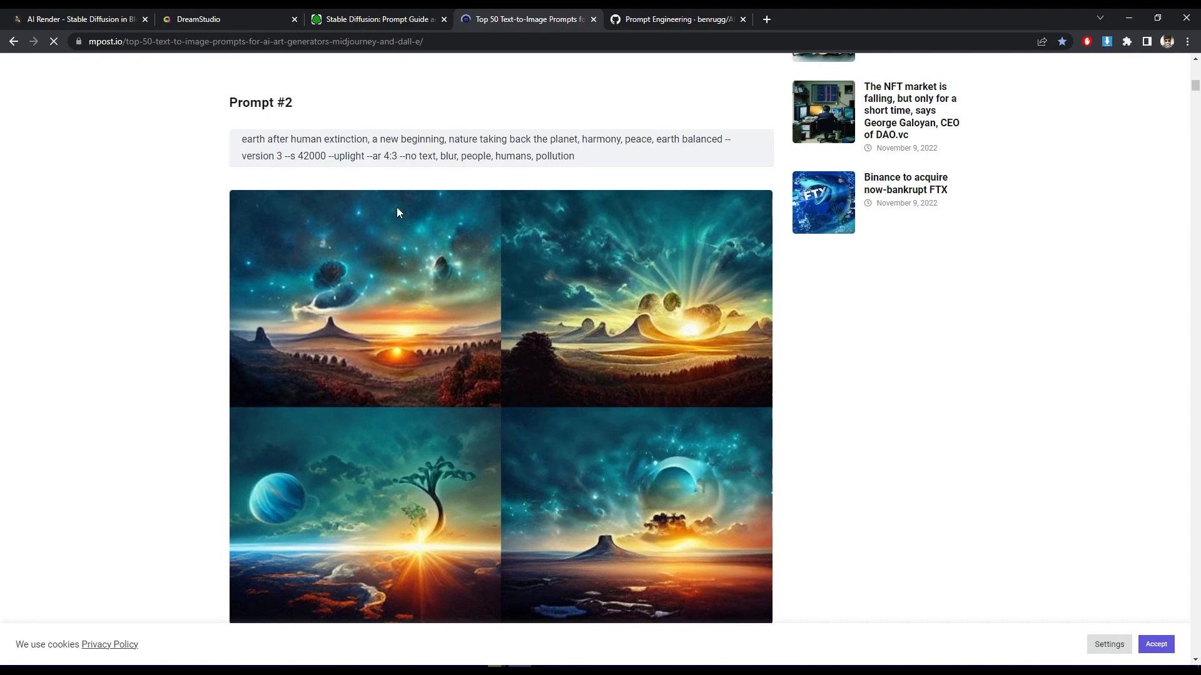
click(647, 14)
scroll(576, 392, down, 4)
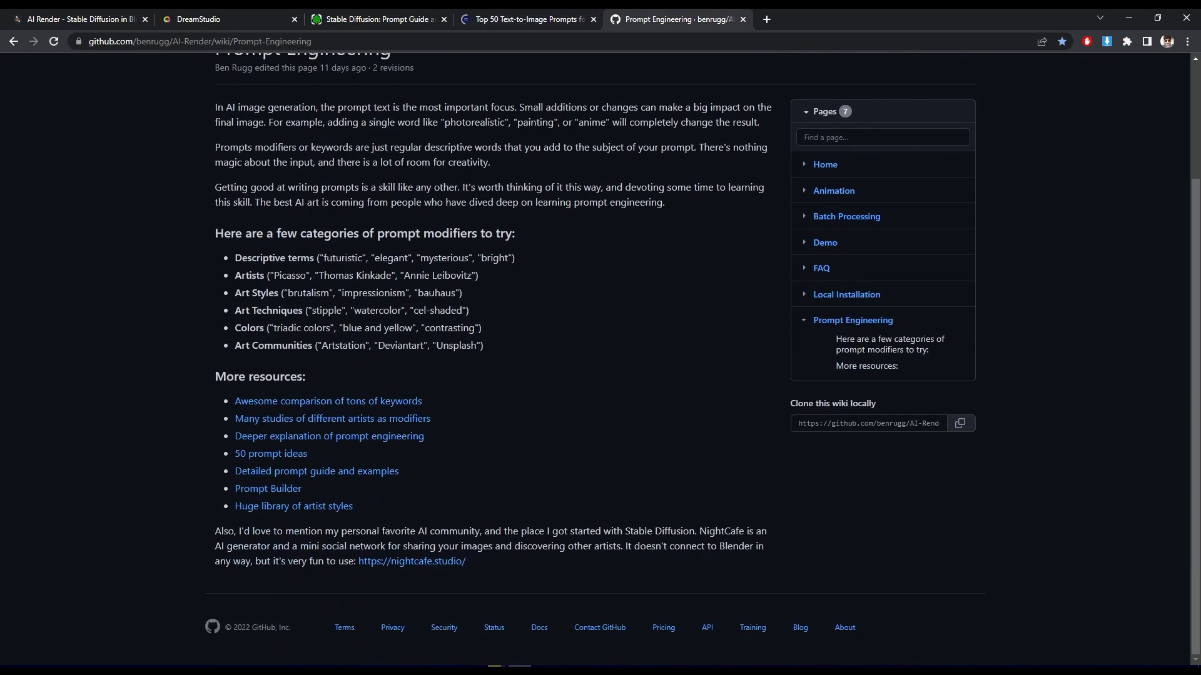
double_click(342, 258)
double_click(391, 258)
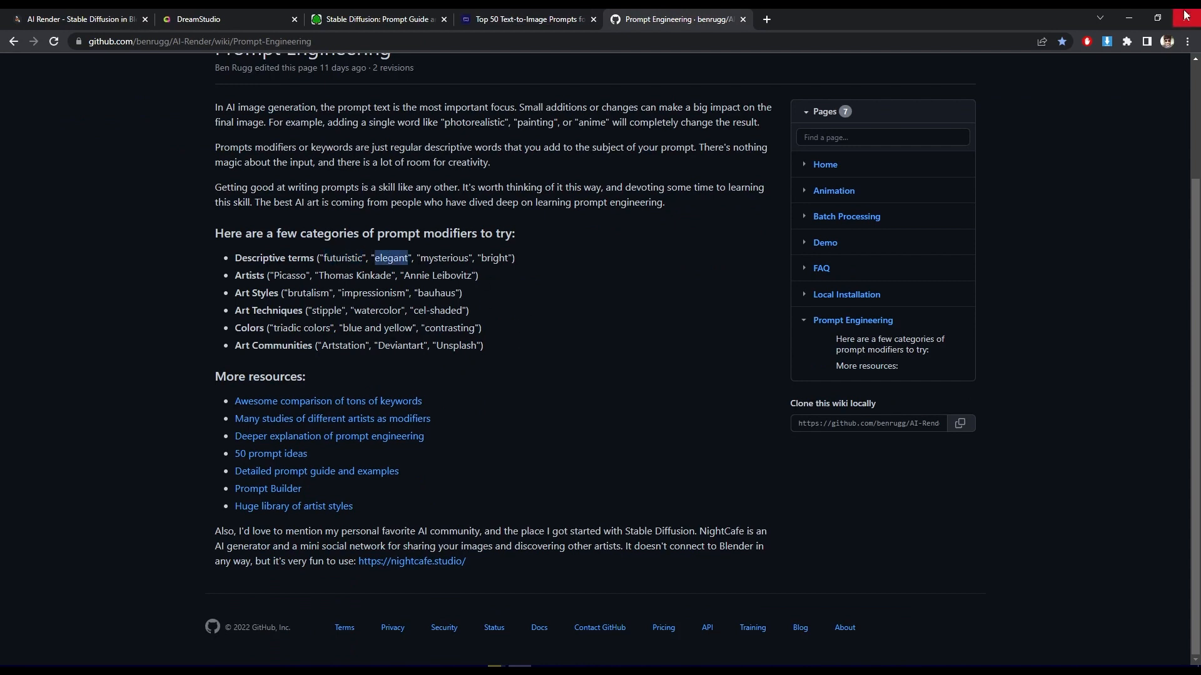
Return to Blender and set the AI Render prompt to "cyberpunk car lighting"
click(1131, 19)
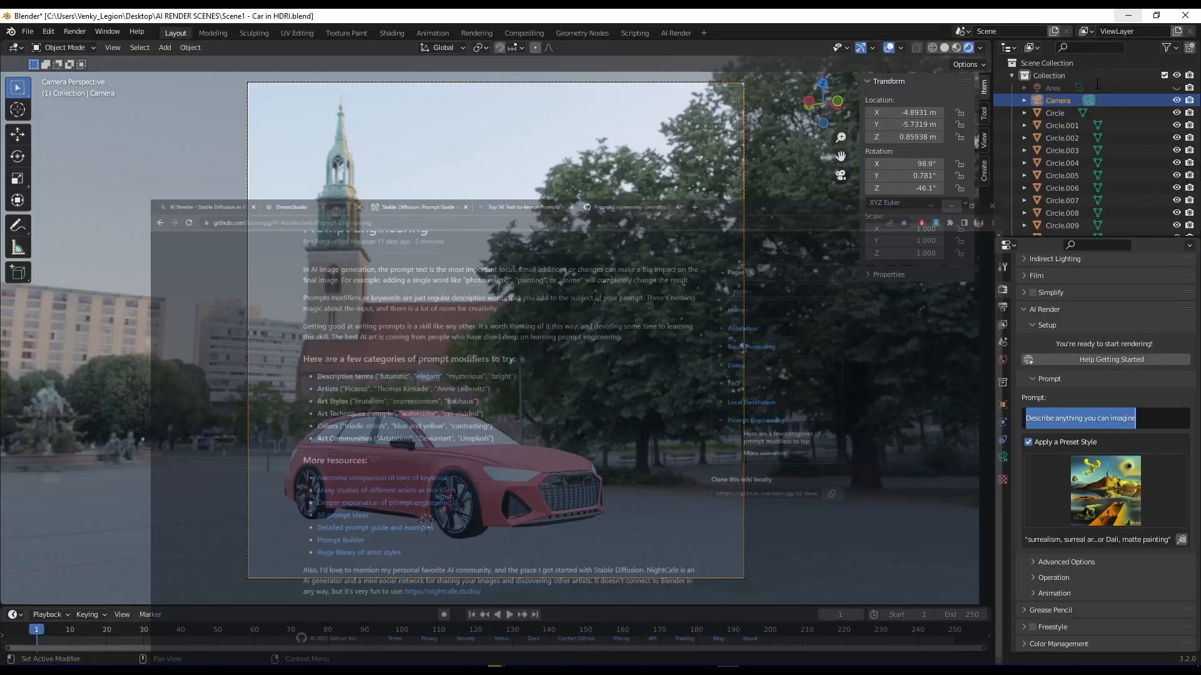
click(1151, 415)
key(ctrl+a)
text(cyber)
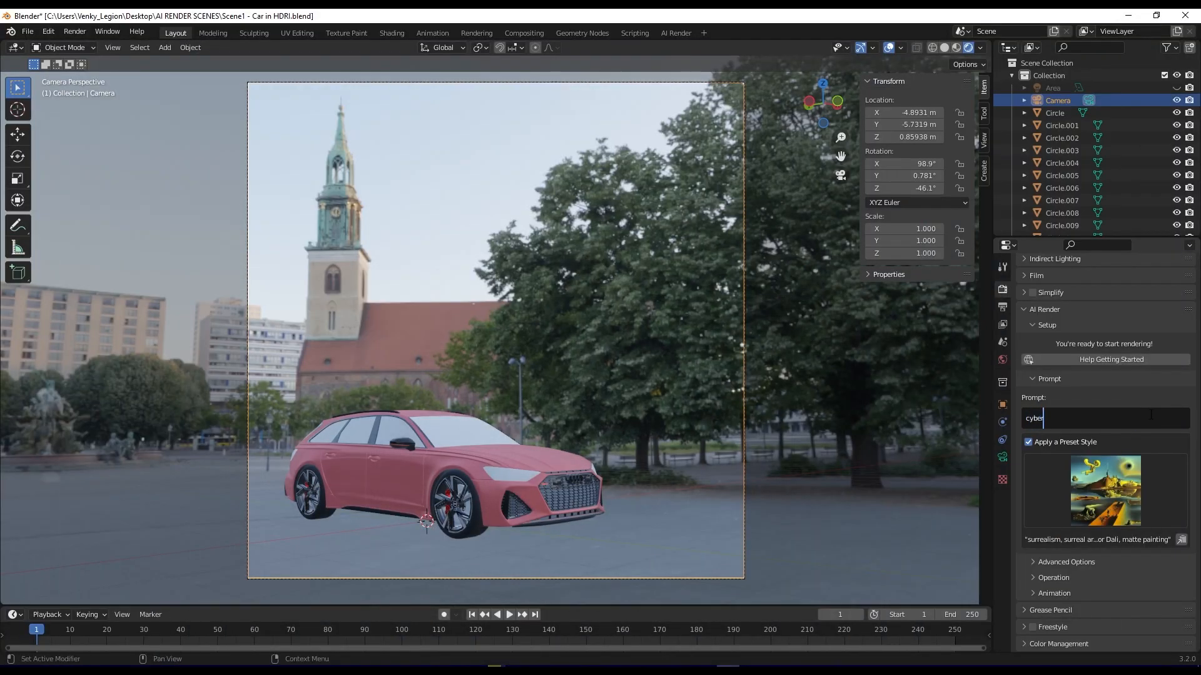
text(punk car lighting)
Expand AI Render's advanced options and set Image Similarity to 0.5
click(1032, 562)
scroll(1030, 564, down, 3)
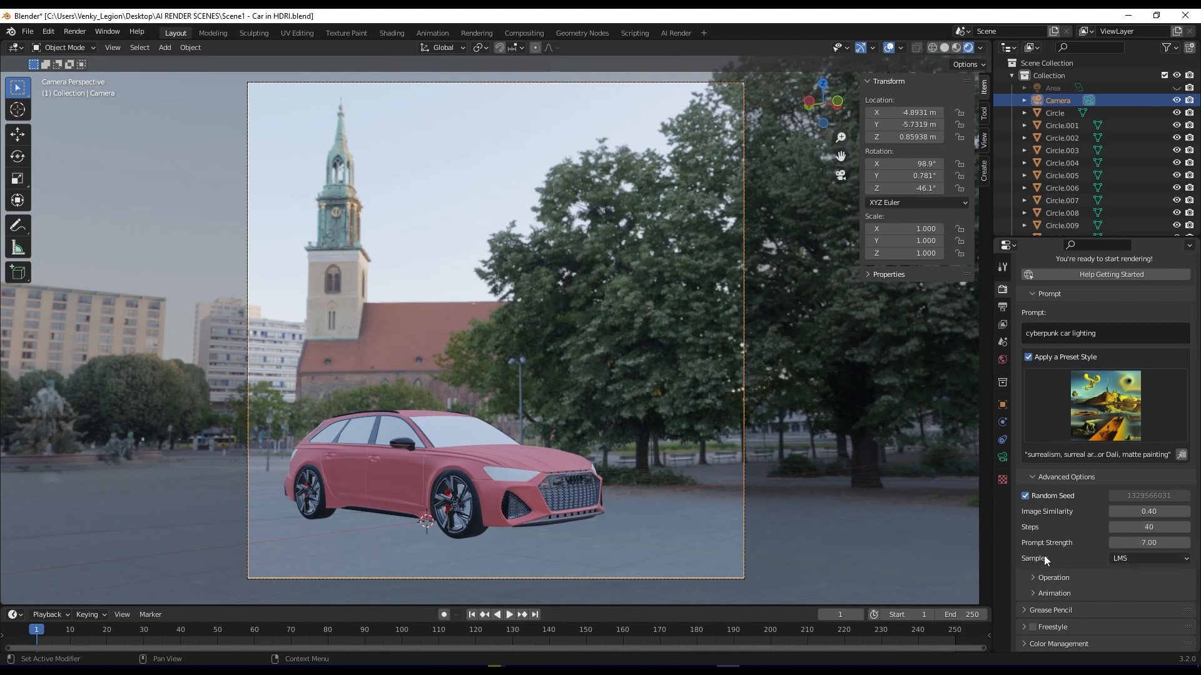
scroll(1085, 528, up, 7)
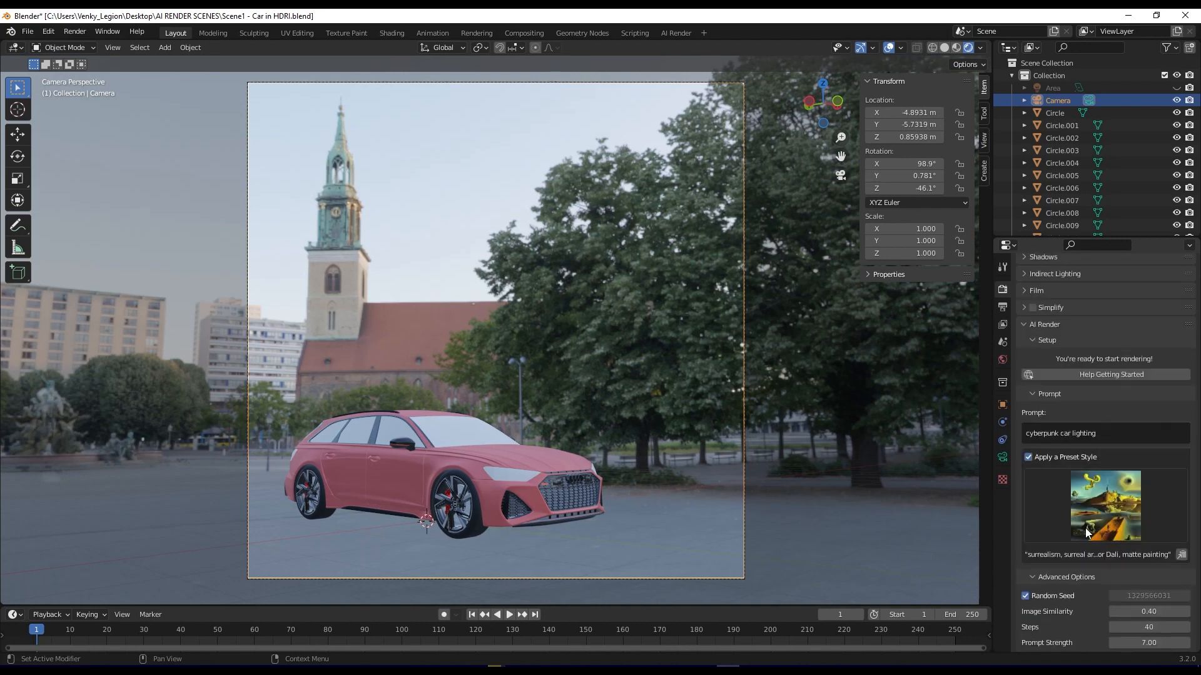
scroll(1068, 455, down, 6)
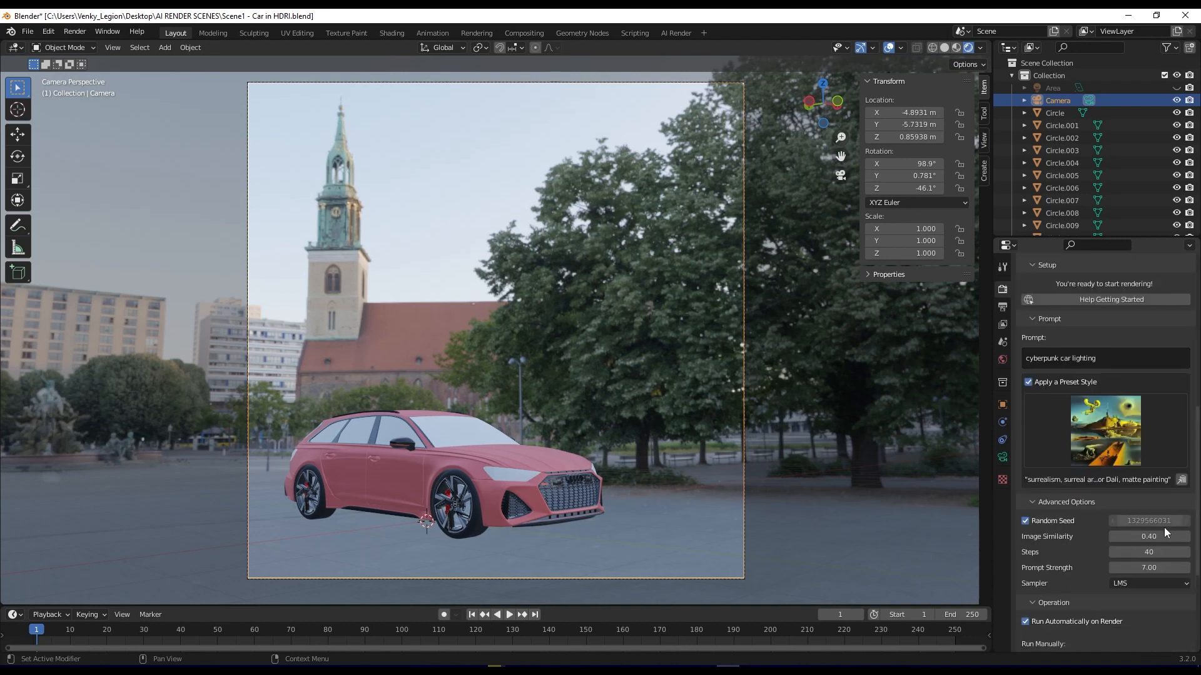
click(1148, 536)
text(0.5)
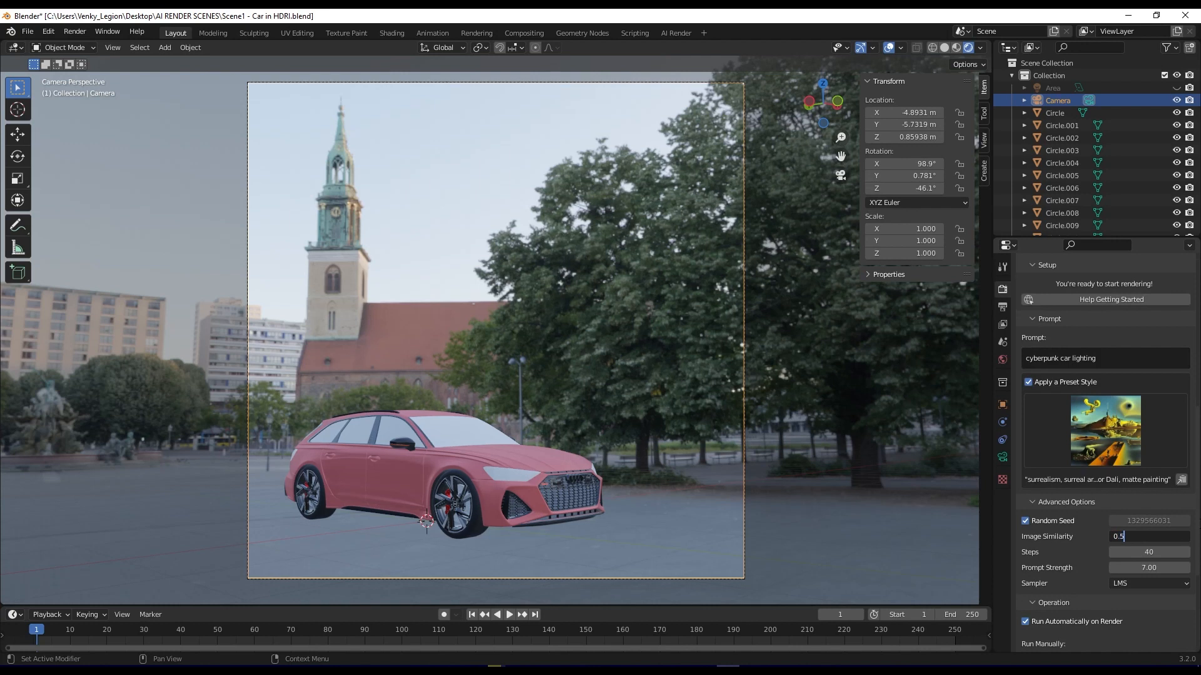
key(Return)
Check the AI Render operation settings and render the car scene as a still image
scroll(1109, 572, down, 4)
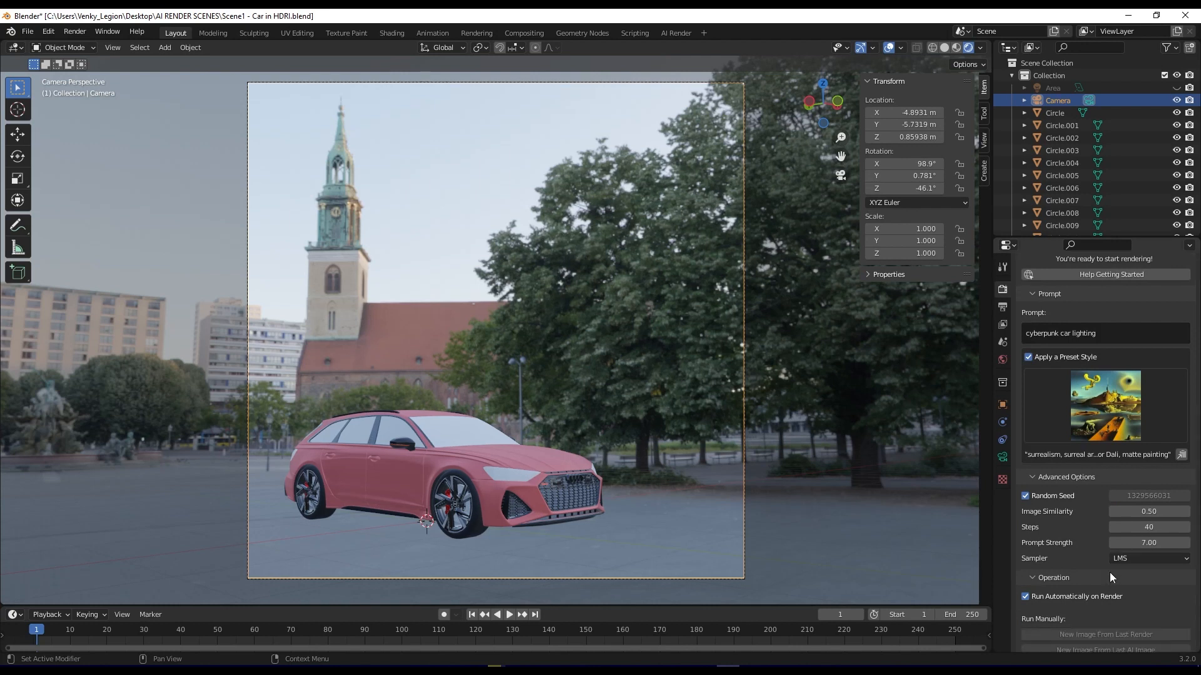
scroll(1109, 572, down, 3)
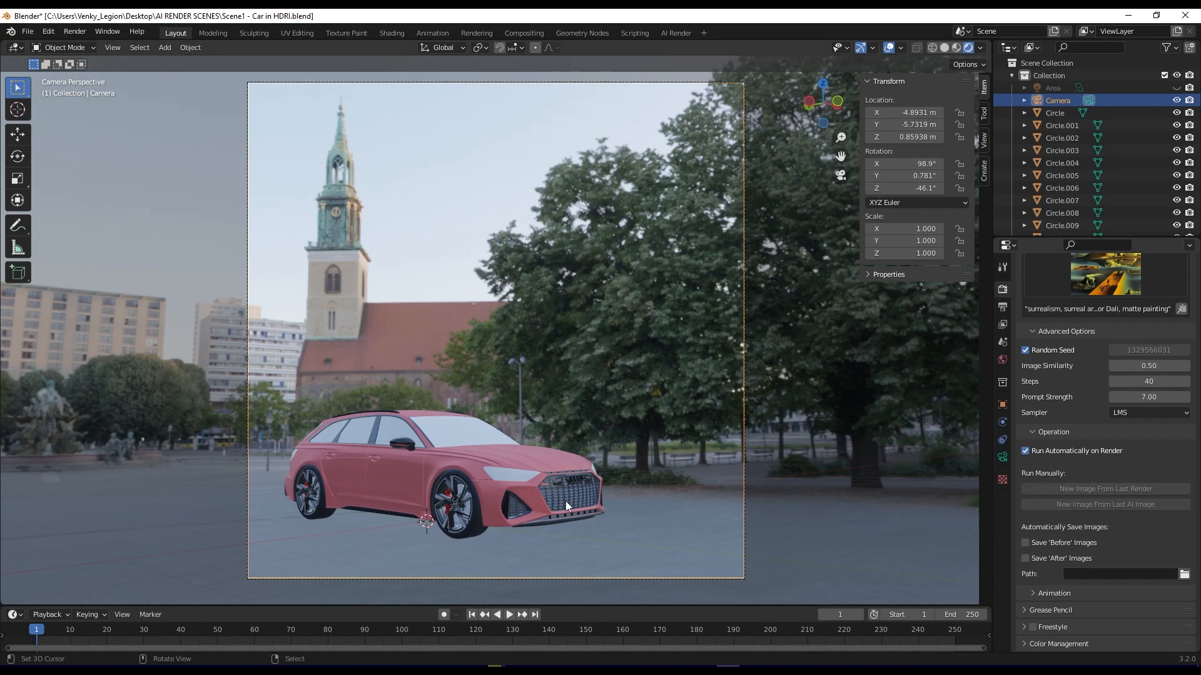
click(75, 31)
click(80, 46)
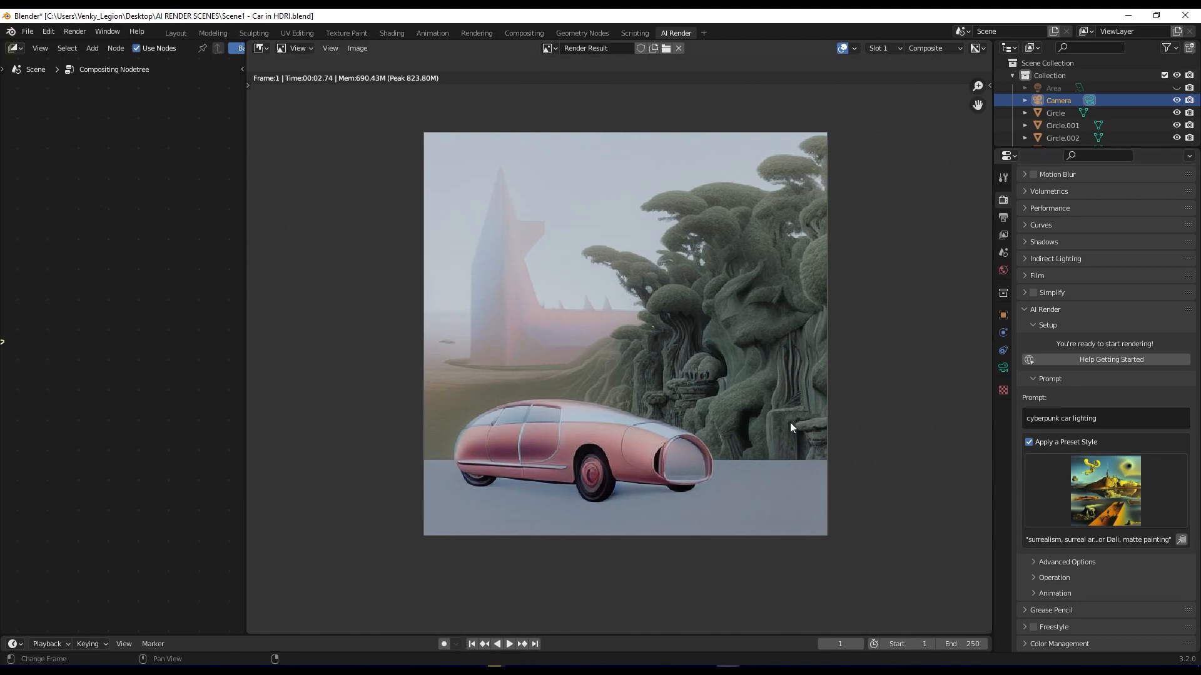
Change the AI Render preset style to Caspar David Friedrich
click(1107, 416)
drag(1107, 415, 980, 427)
click(1151, 506)
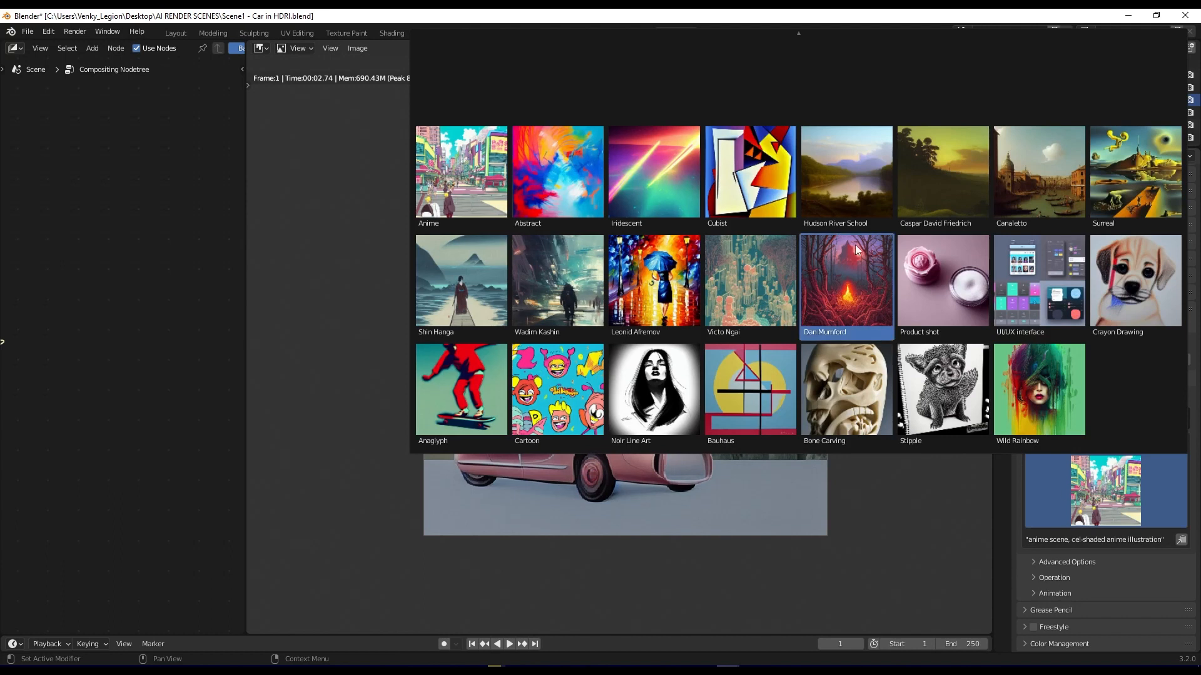
click(933, 181)
Set the prompt to "futuristic car design", generate a new AI image and inspect the car in it up close
click(1104, 420)
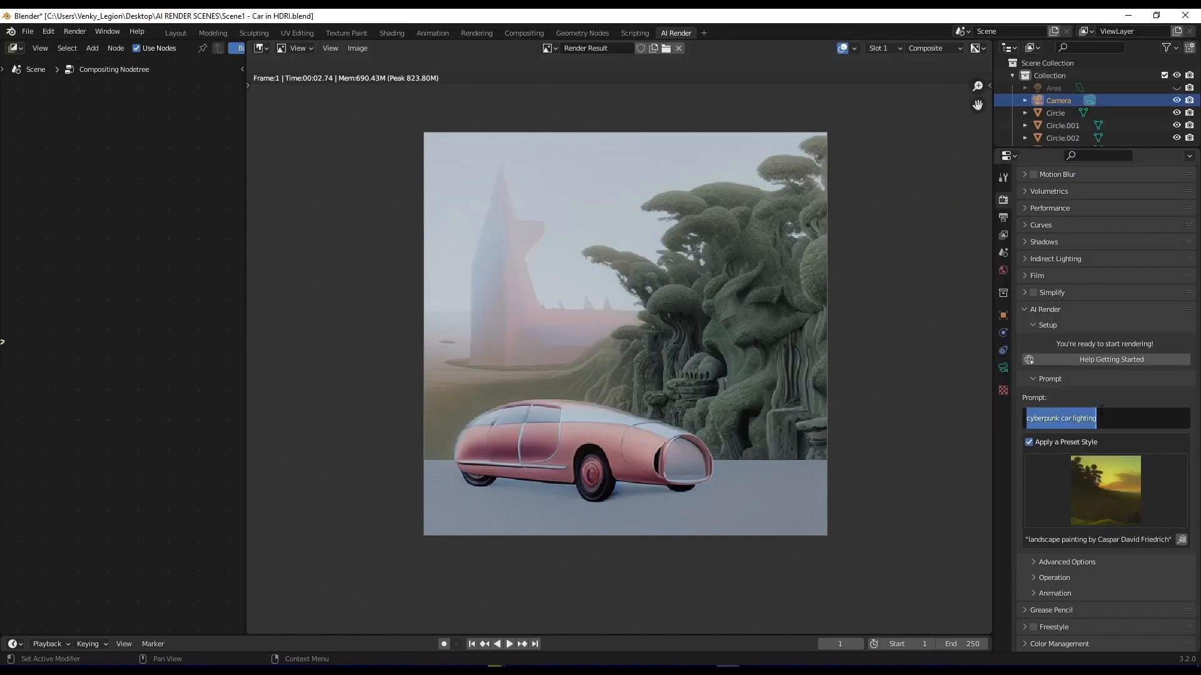
click(1145, 426)
text(futuristic c)
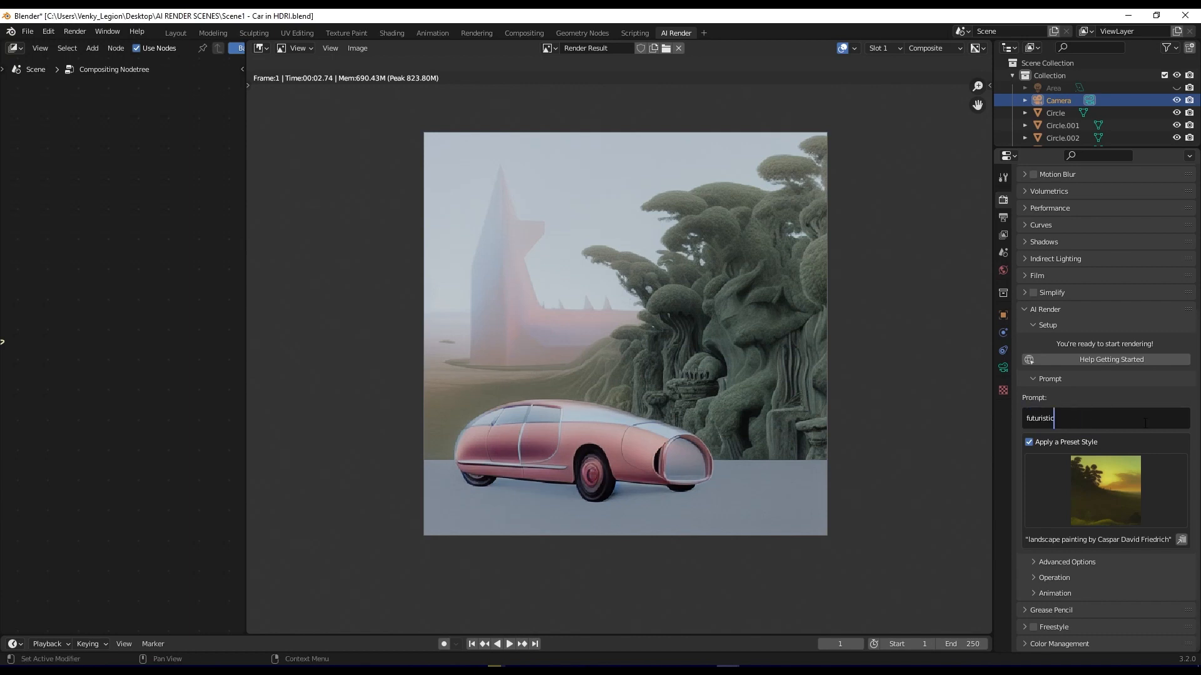
text(ar design)
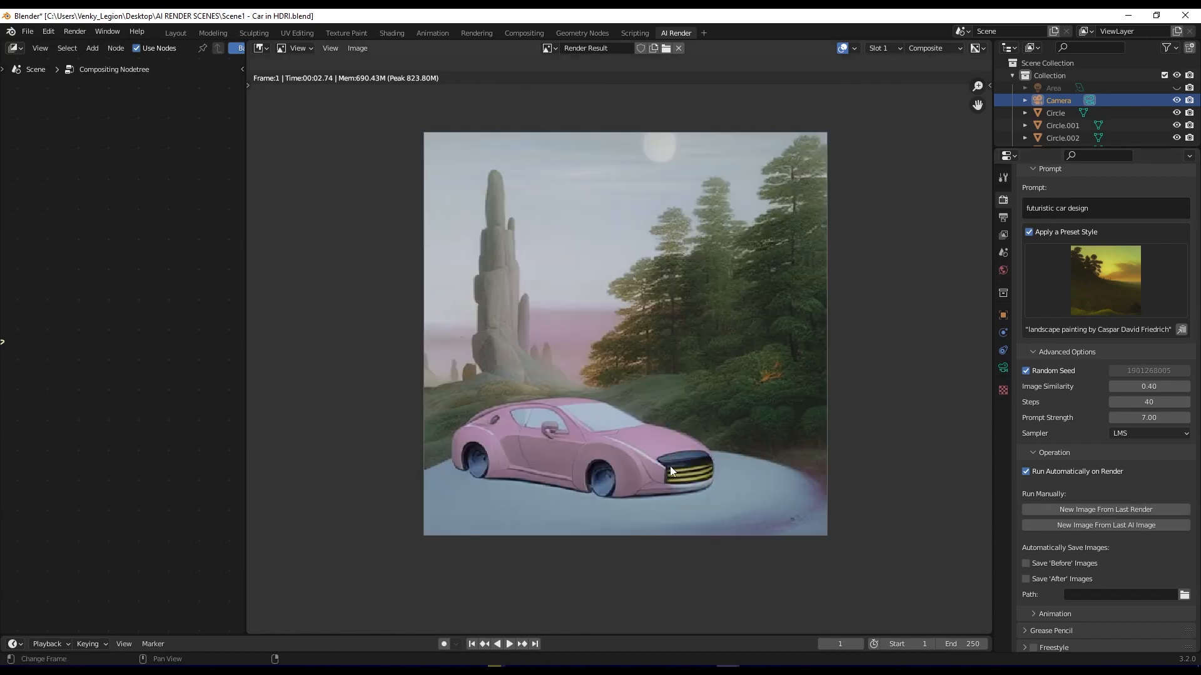
scroll(666, 468, up, 2)
scroll(665, 468, down, 1)
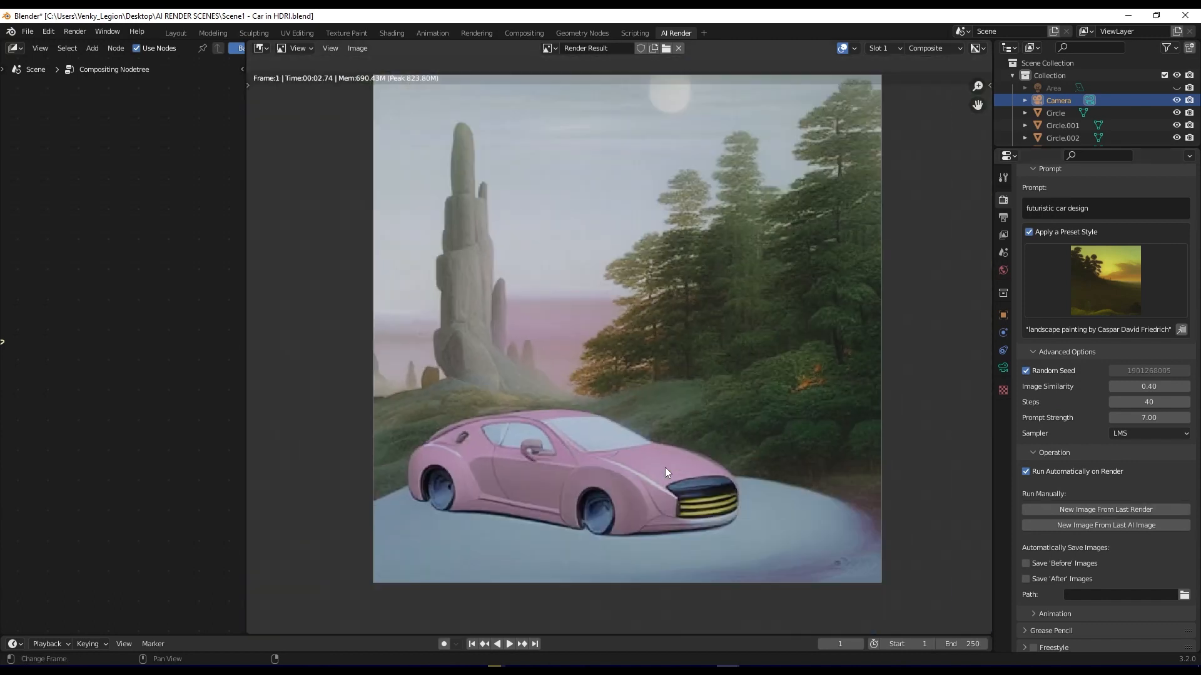
scroll(665, 472, down, 1)
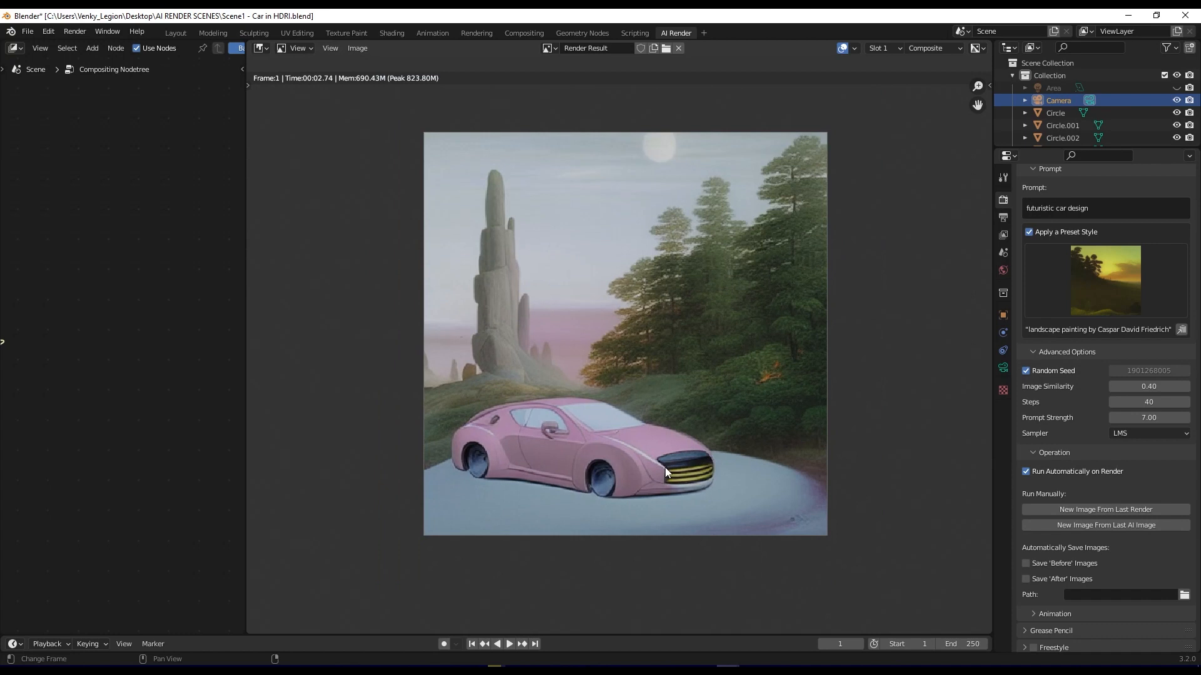
scroll(1075, 449, down, 1)
Change the AI Render preset style to Noir Line Art
scroll(1075, 449, up, 4)
click(1088, 361)
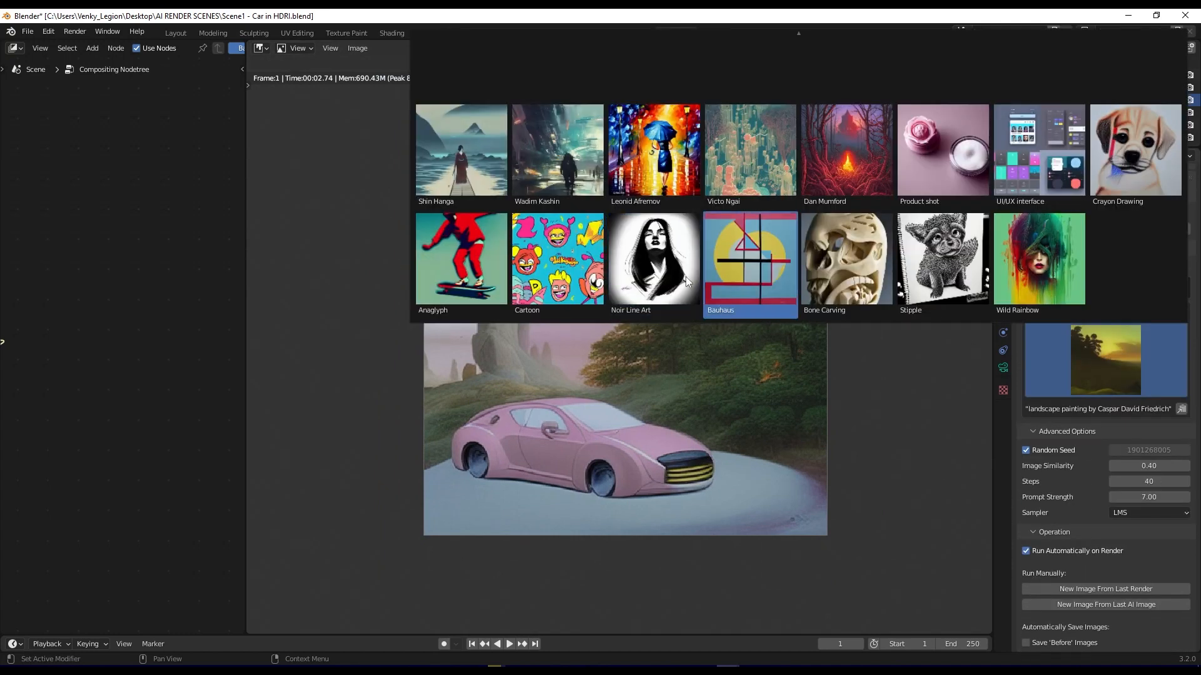
click(636, 265)
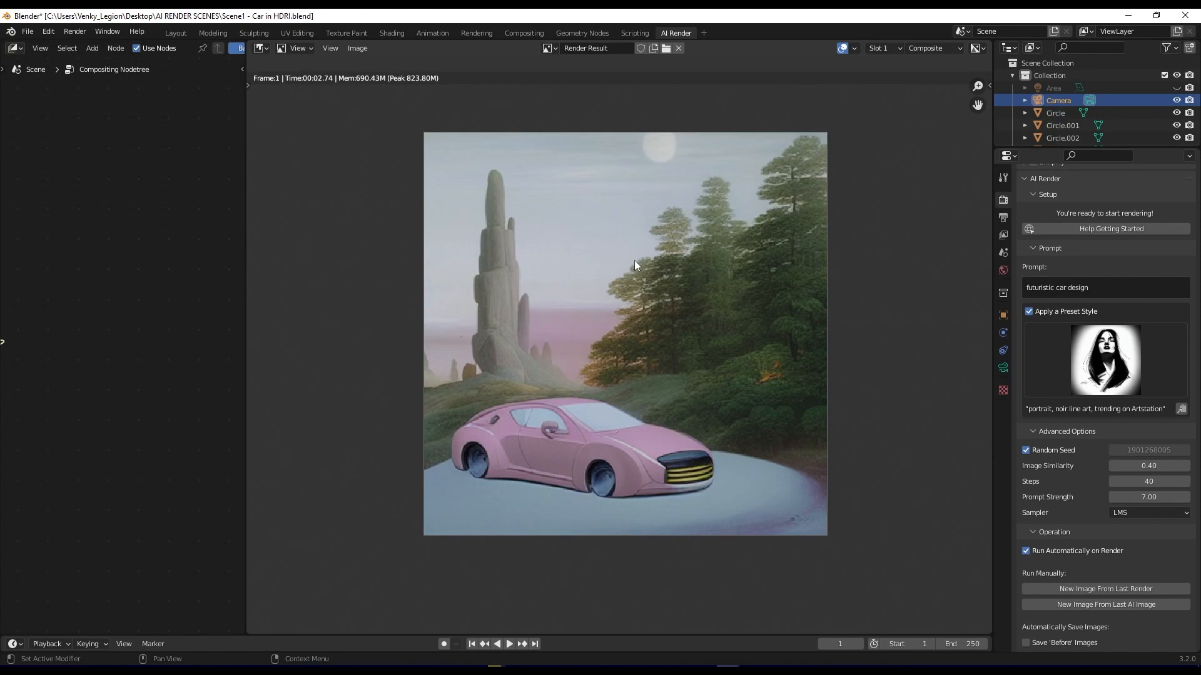
Replace the AI Render prompt with "damged car suspense"
click(1102, 285)
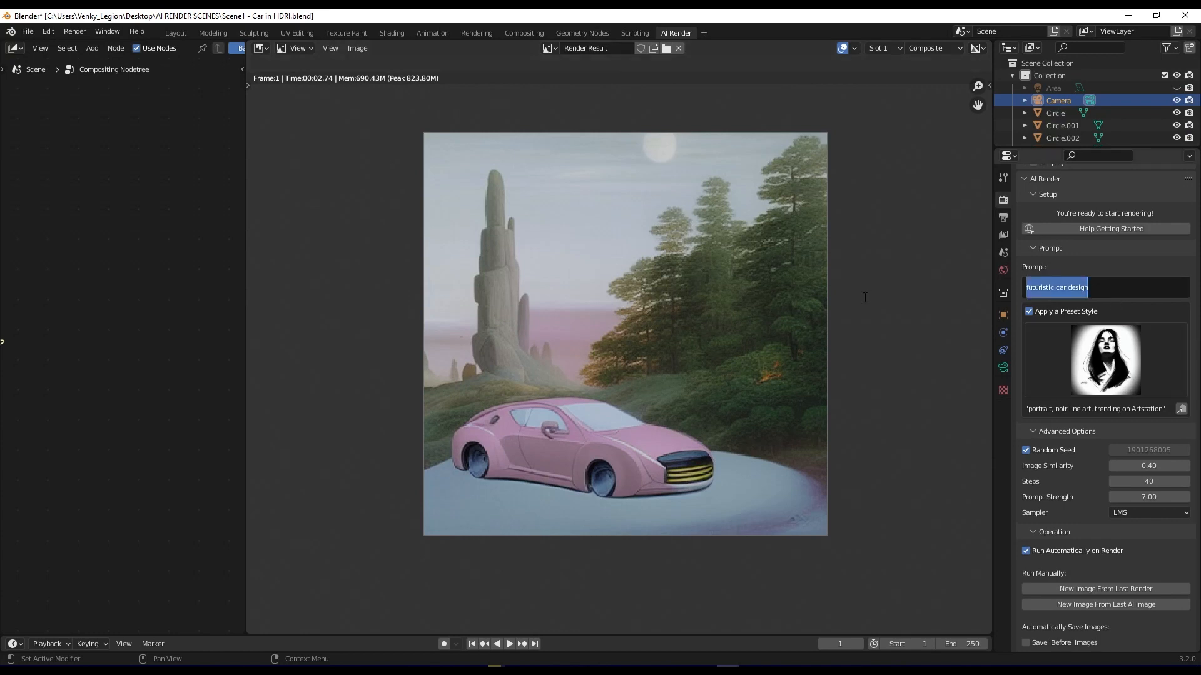
text(suspe)
key(ctrl+a)
text(damged car suspense)
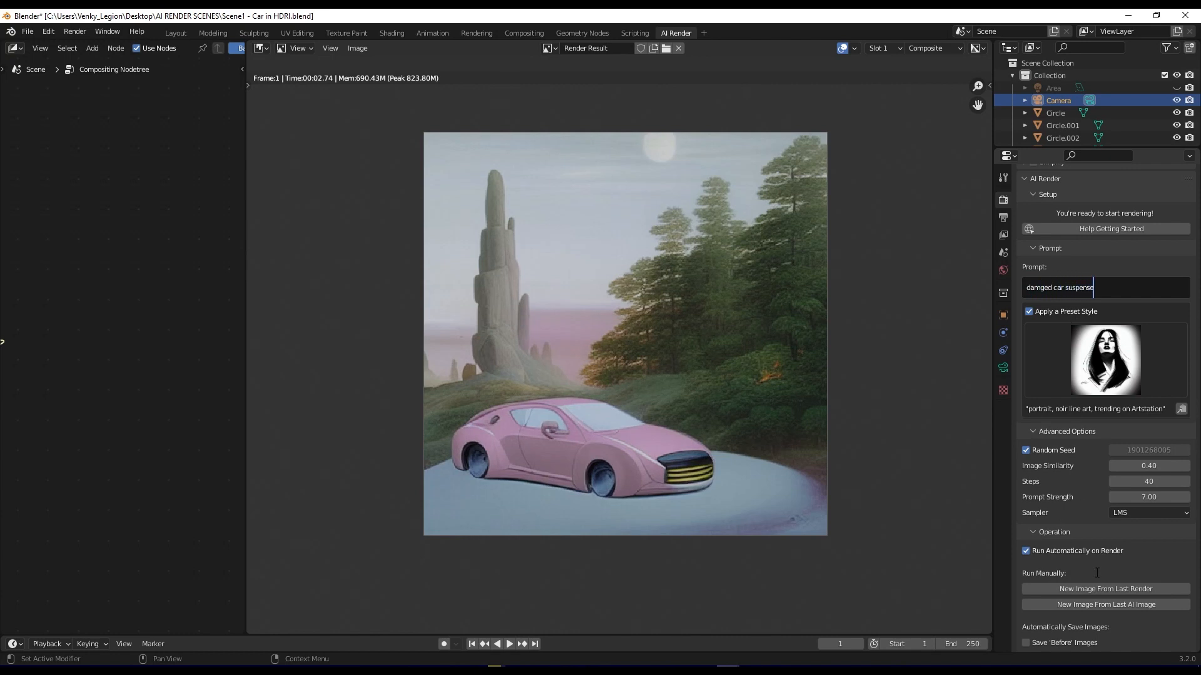
Generate a new AI image from the last render using the "damged car suspense" prompt and the noir line art style
click(1089, 591)
click(1088, 591)
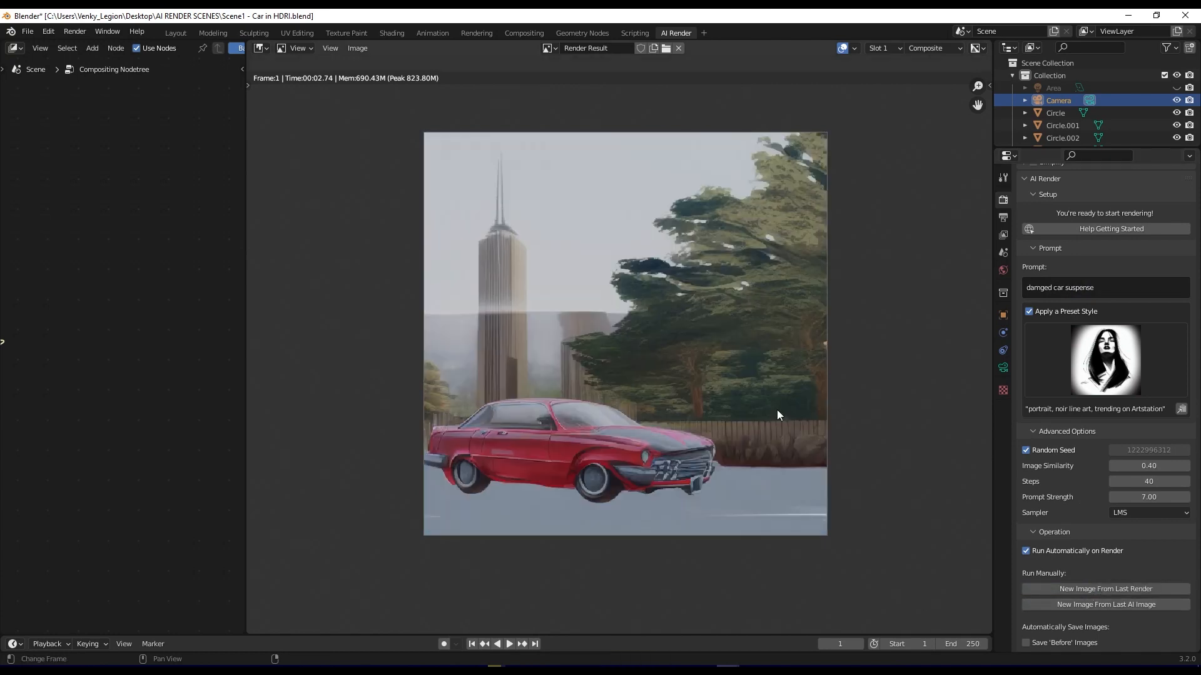
click(1076, 287)
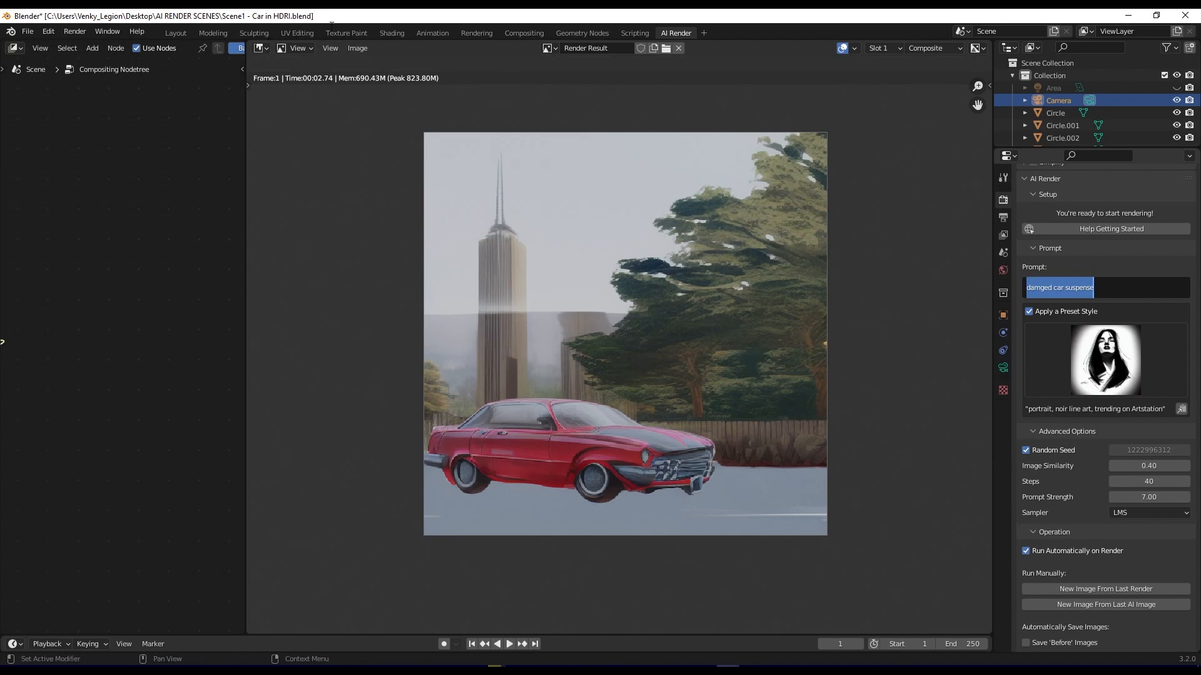
click(355, 48)
click(356, 48)
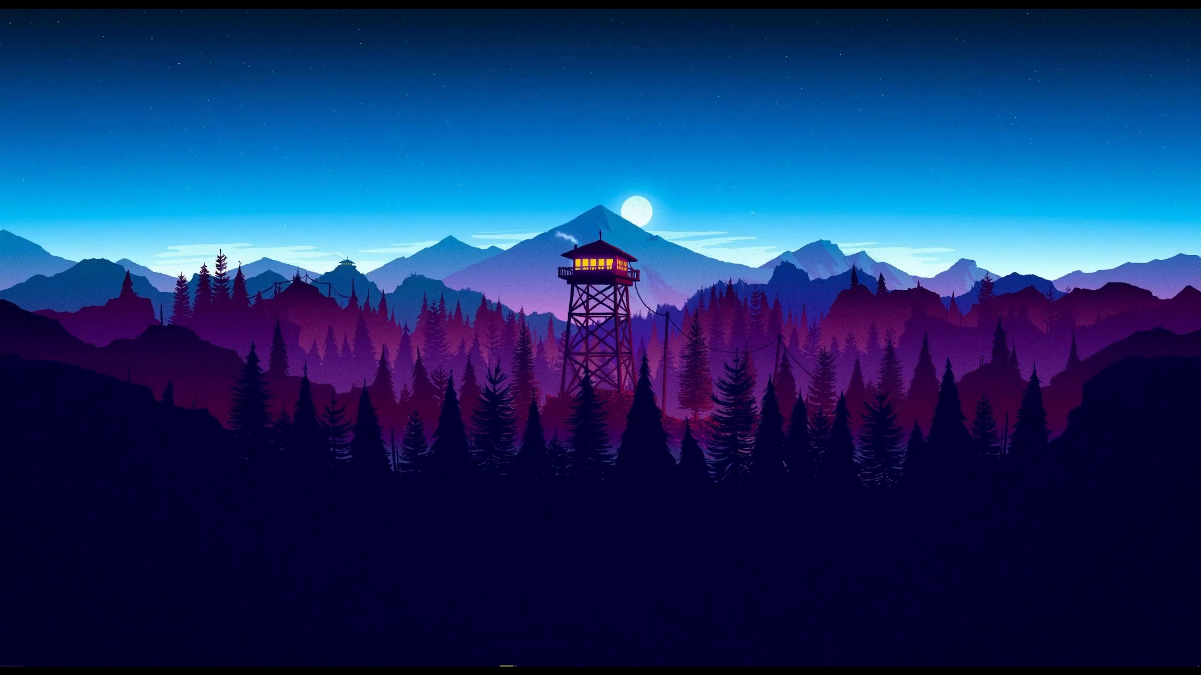
Launch a new Blender session from the desktop and delete the default cube
key(super)
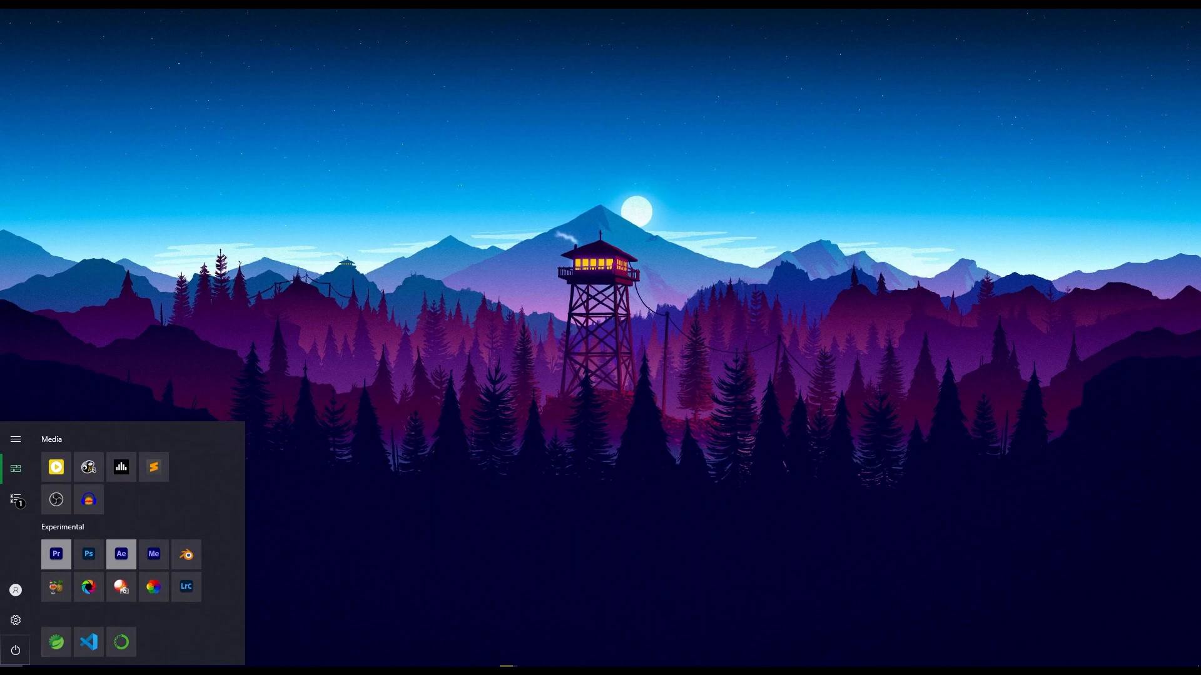
text(blen)
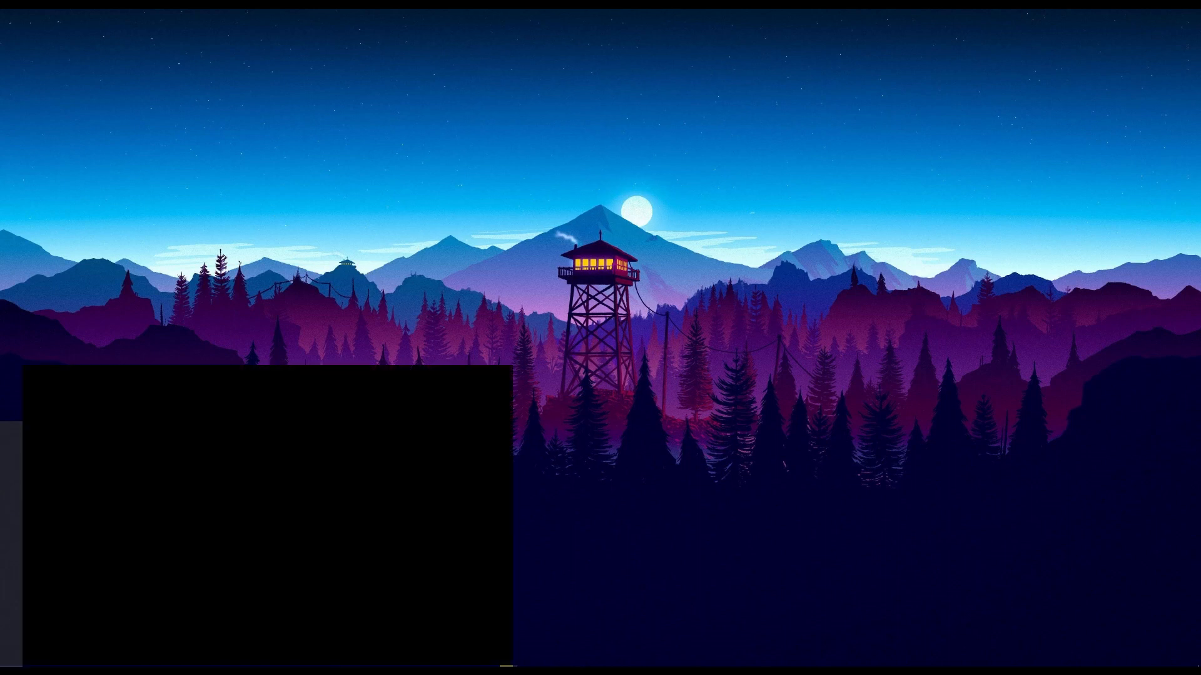
key(Return)
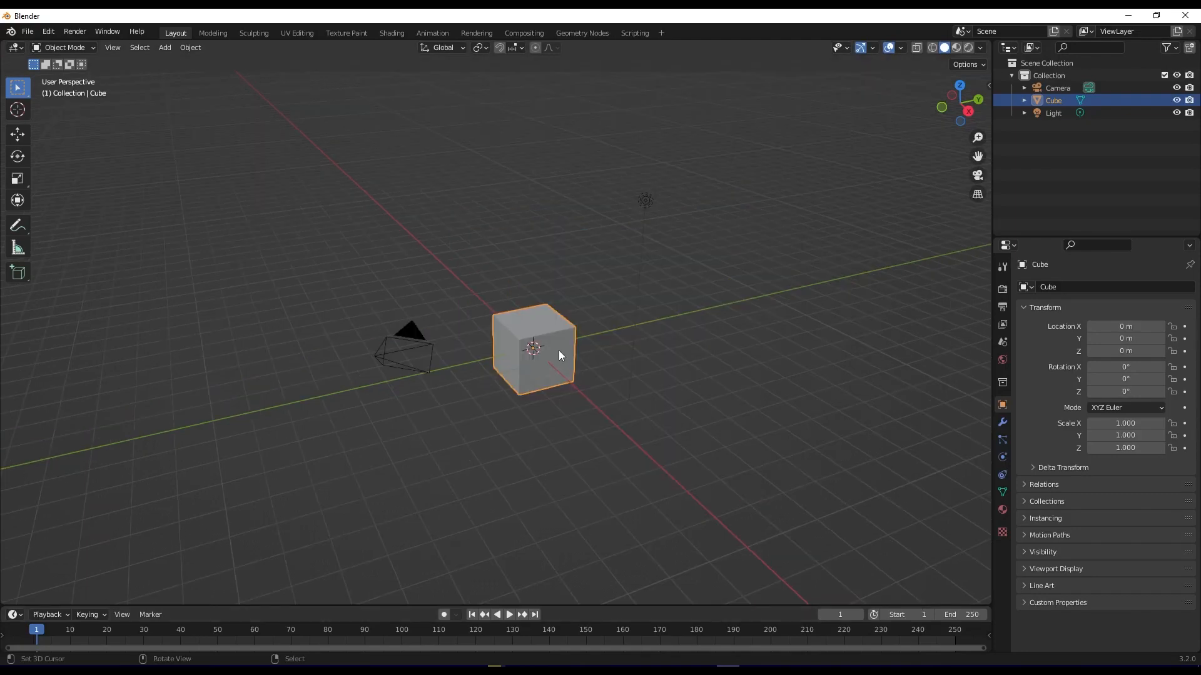
key(Delete)
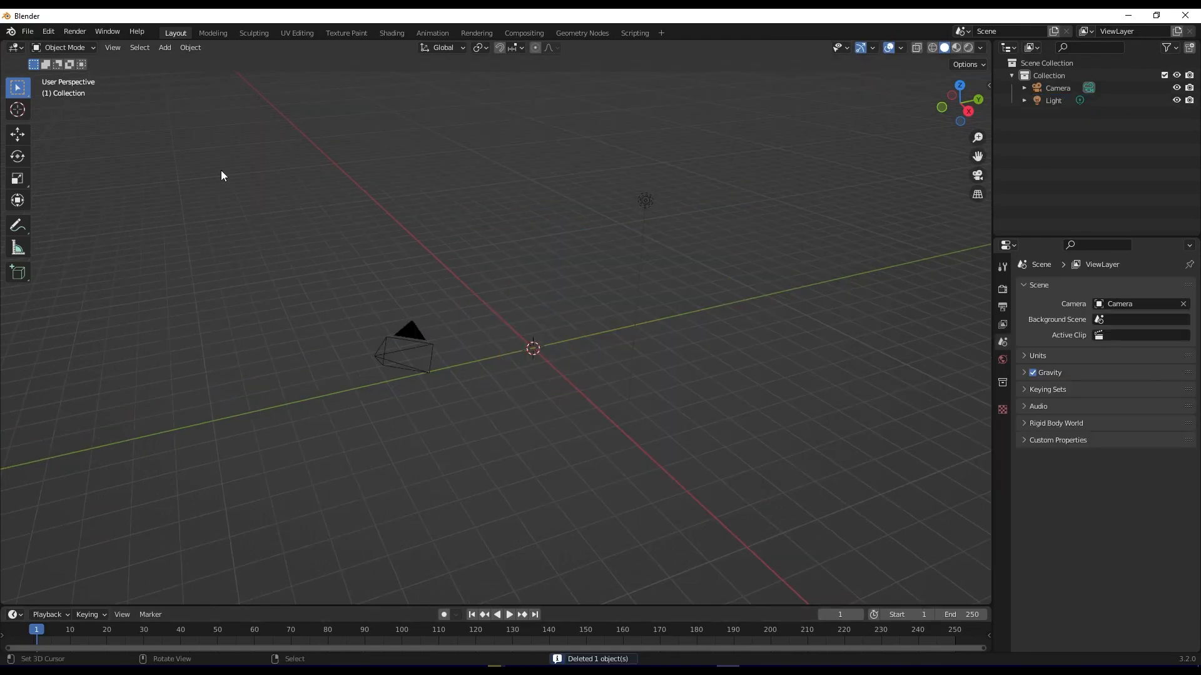
middle_drag(535, 352, 538, 354)
Search the add-ons in Preferences for "images" and enable Import-Export: Import Images as Planes
key(shift+a)
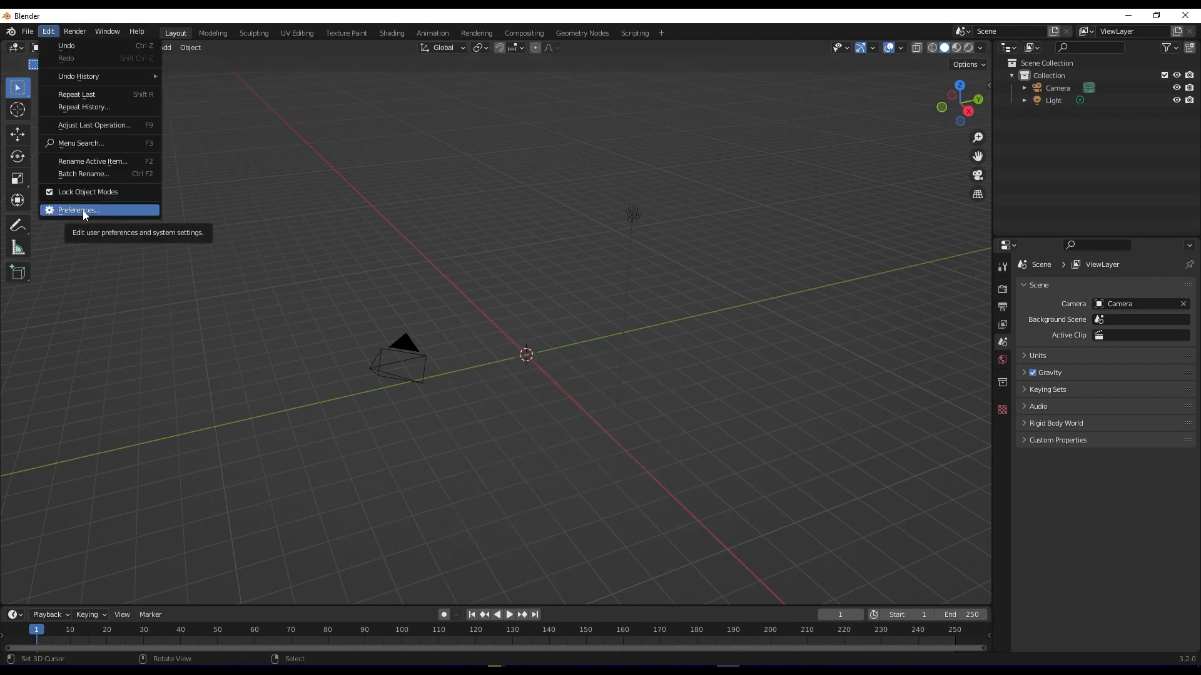
click(82, 210)
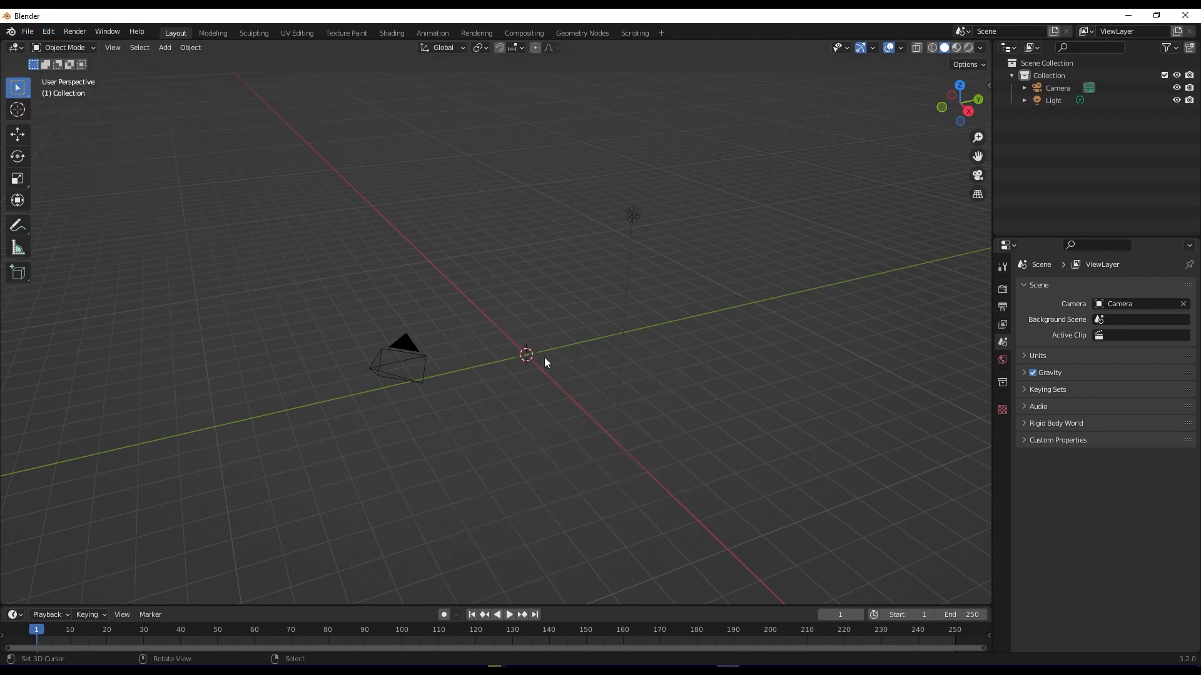
click(50, 33)
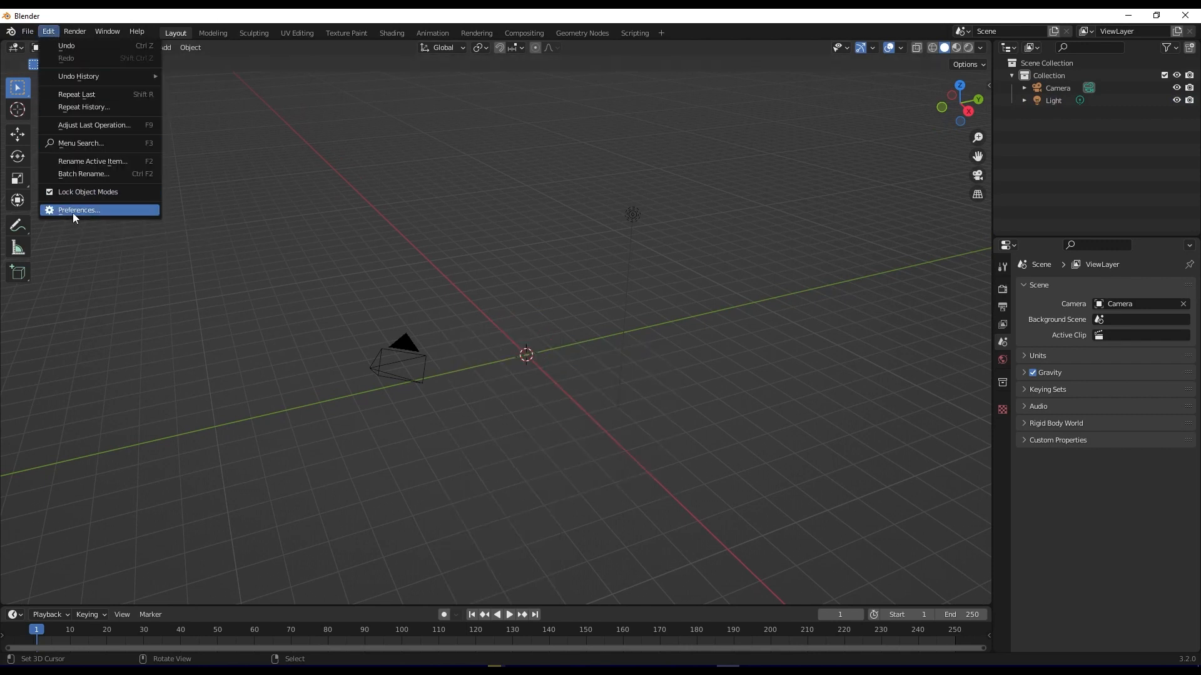
click(73, 212)
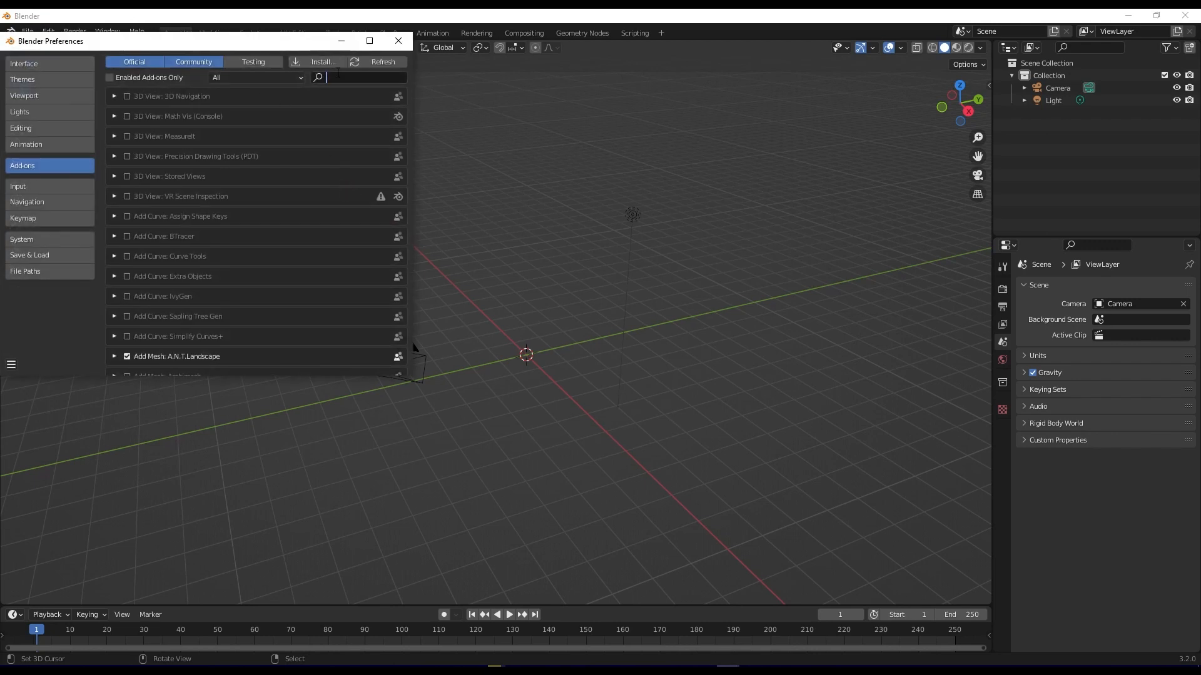
text(images)
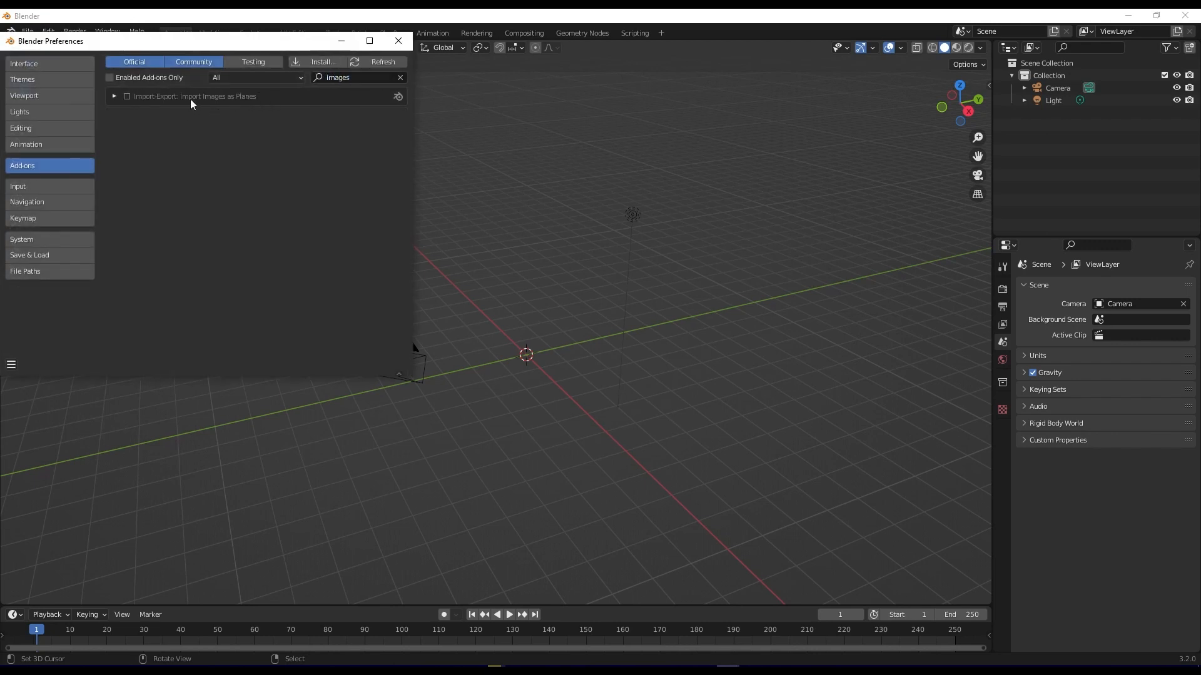
click(127, 96)
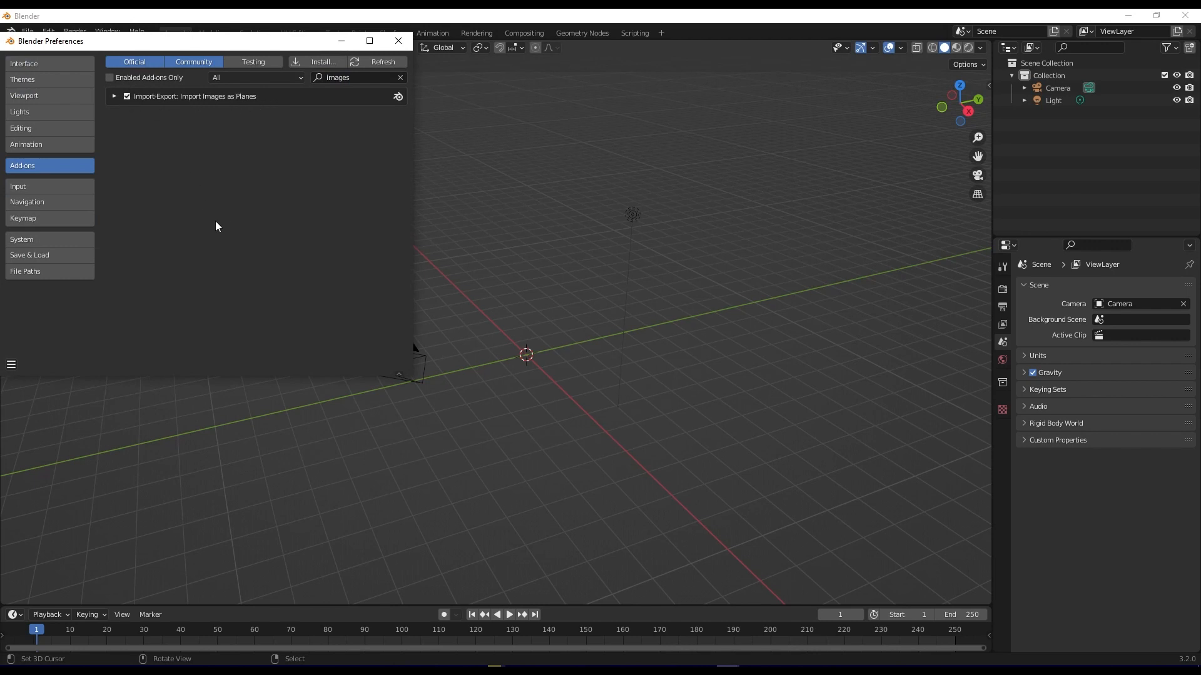
click(399, 41)
Import the furnished shop interior JPG from the Downloads folder into the scene as an image plane with default options
scroll(542, 375, up, 3)
key(shift+a)
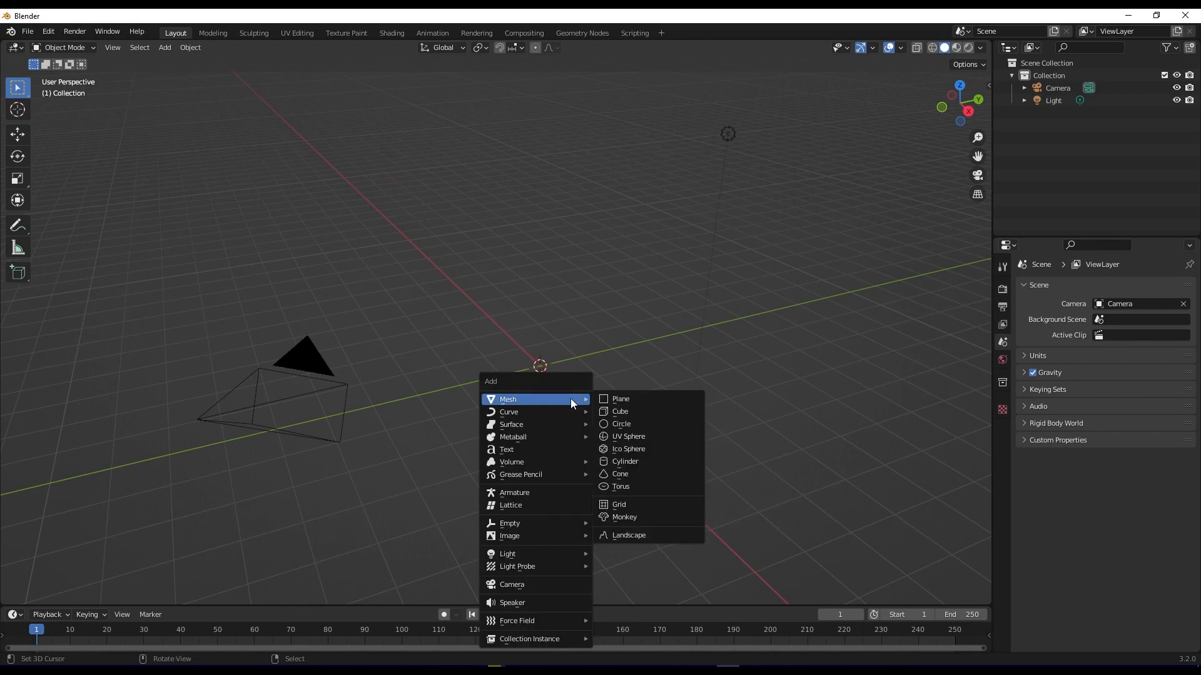
mouse_move(565, 536)
click(639, 561)
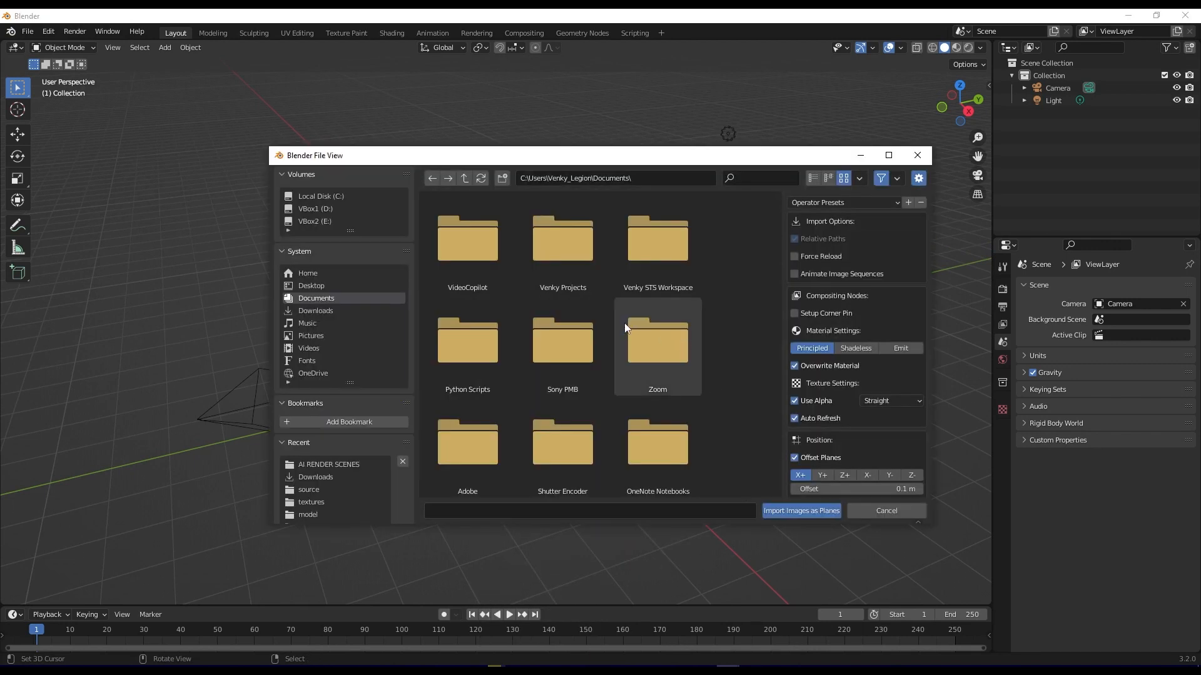
click(317, 309)
scroll(516, 294, down, 1)
scroll(516, 294, down, 5)
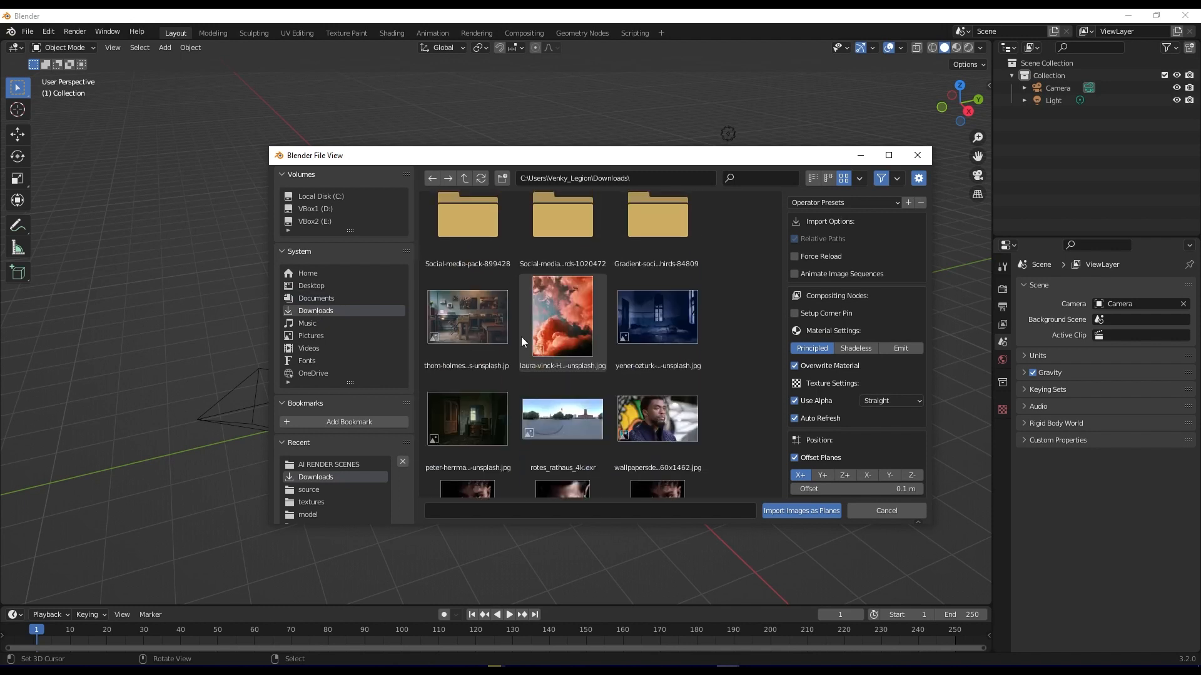
click(459, 320)
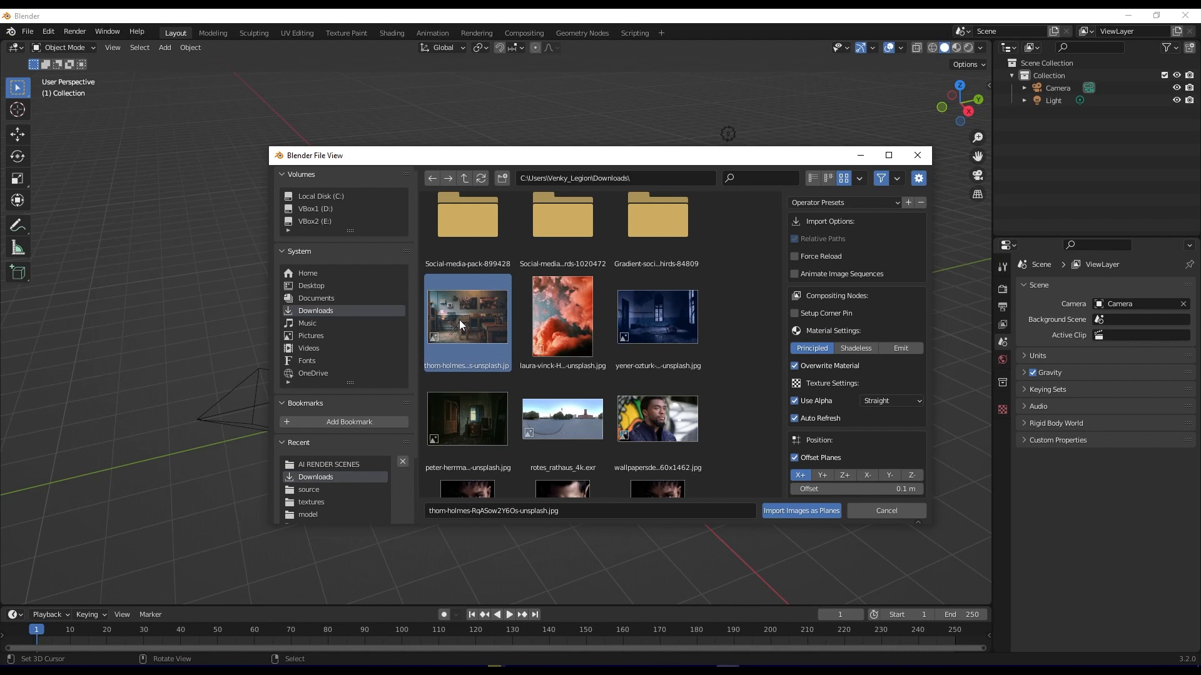
click(784, 514)
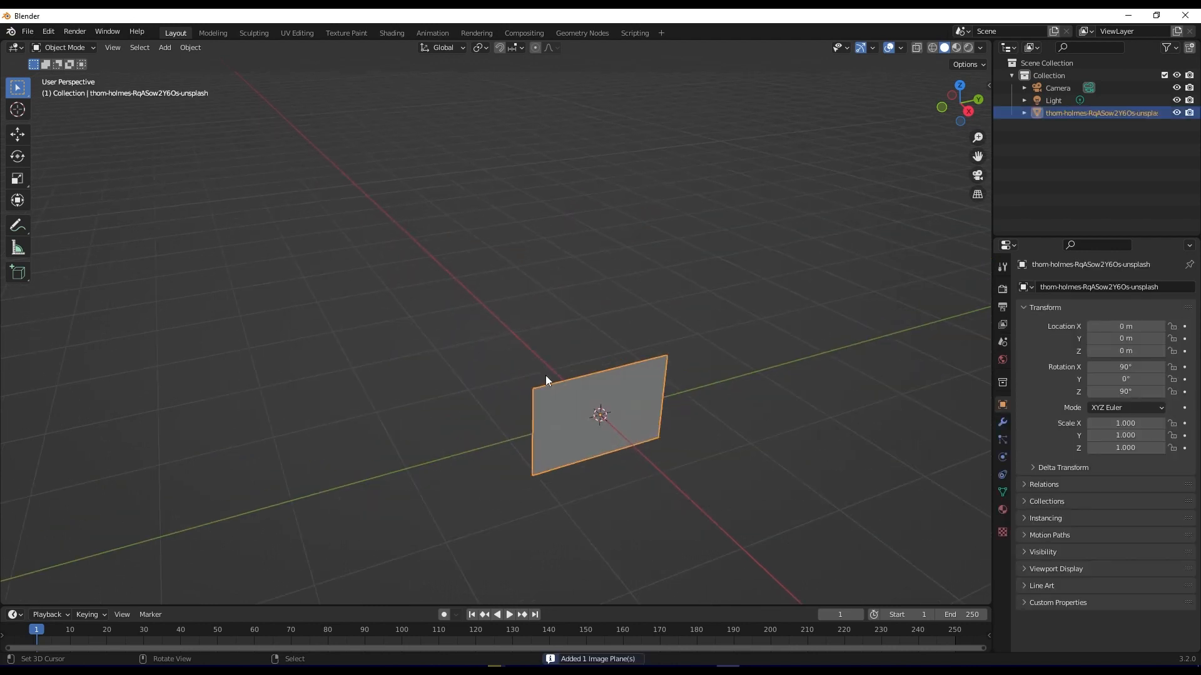
Look through the camera, switch the viewport to rendered shading and frame the imported image plane
key(KP_0)
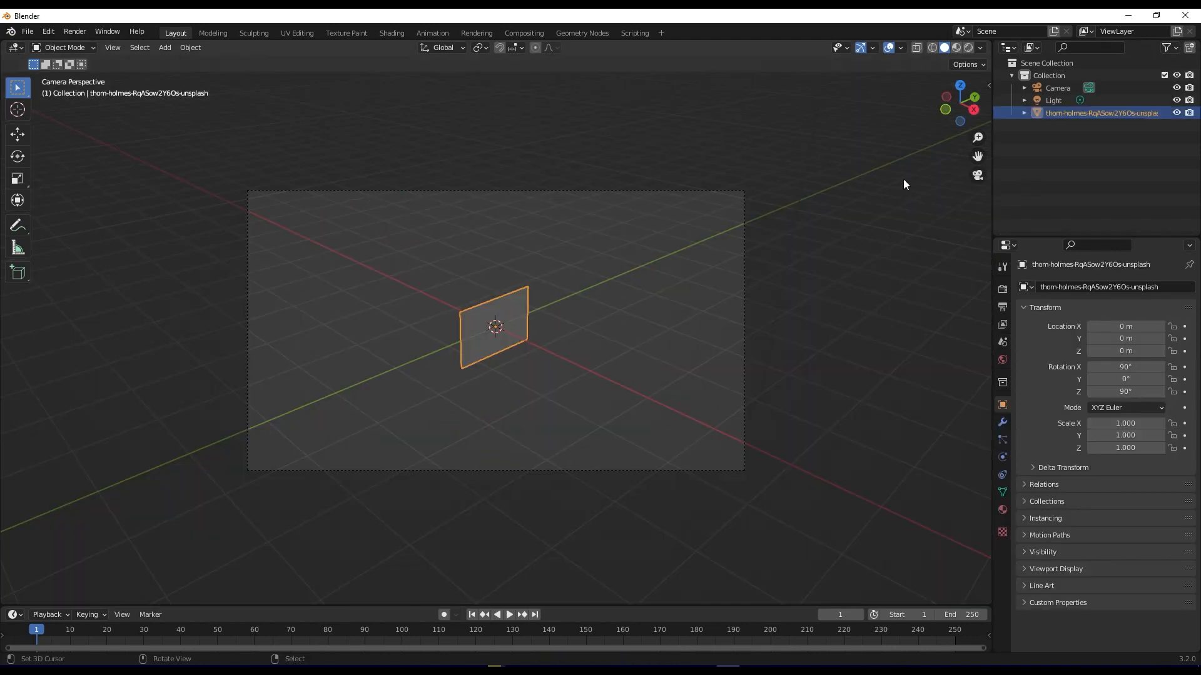
click(968, 48)
scroll(566, 343, up, 5)
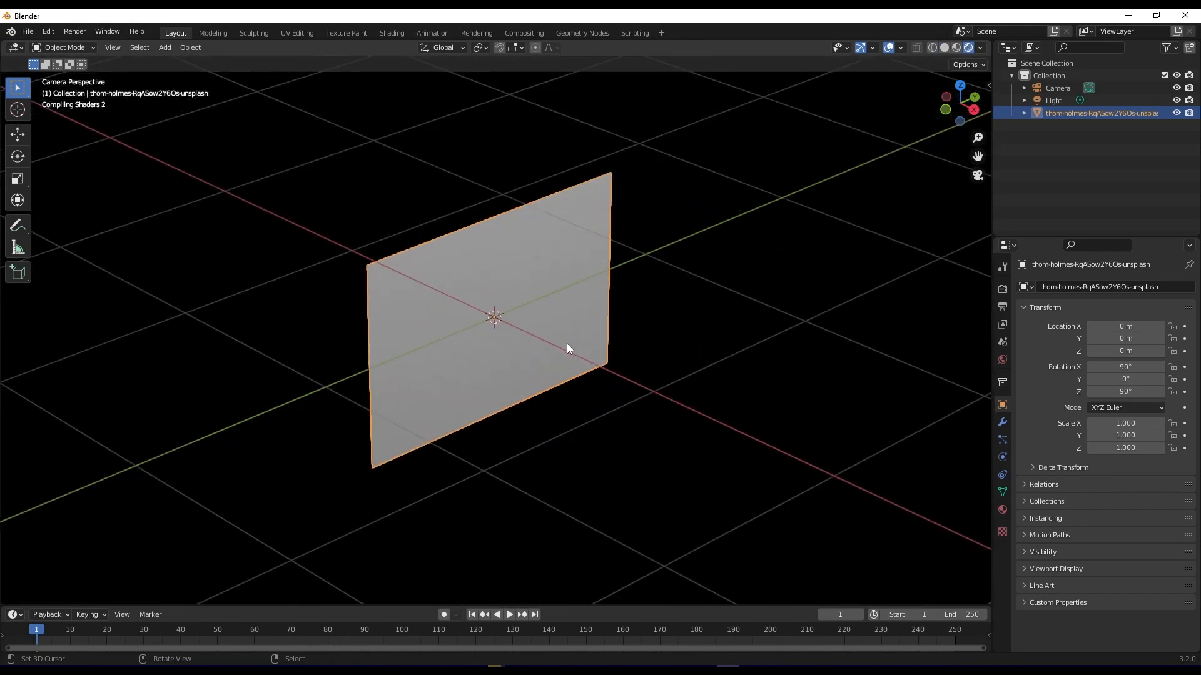
mouse_move(432, 344)
middle_down()
mouse_move(485, 332)
mouse_move(436, 358)
middle_up()
scroll(578, 344, down, 4)
scroll(578, 344, up, 6)
Scale the image plane up uniformly to about 10.7 and hide the viewport overlays
key(s)
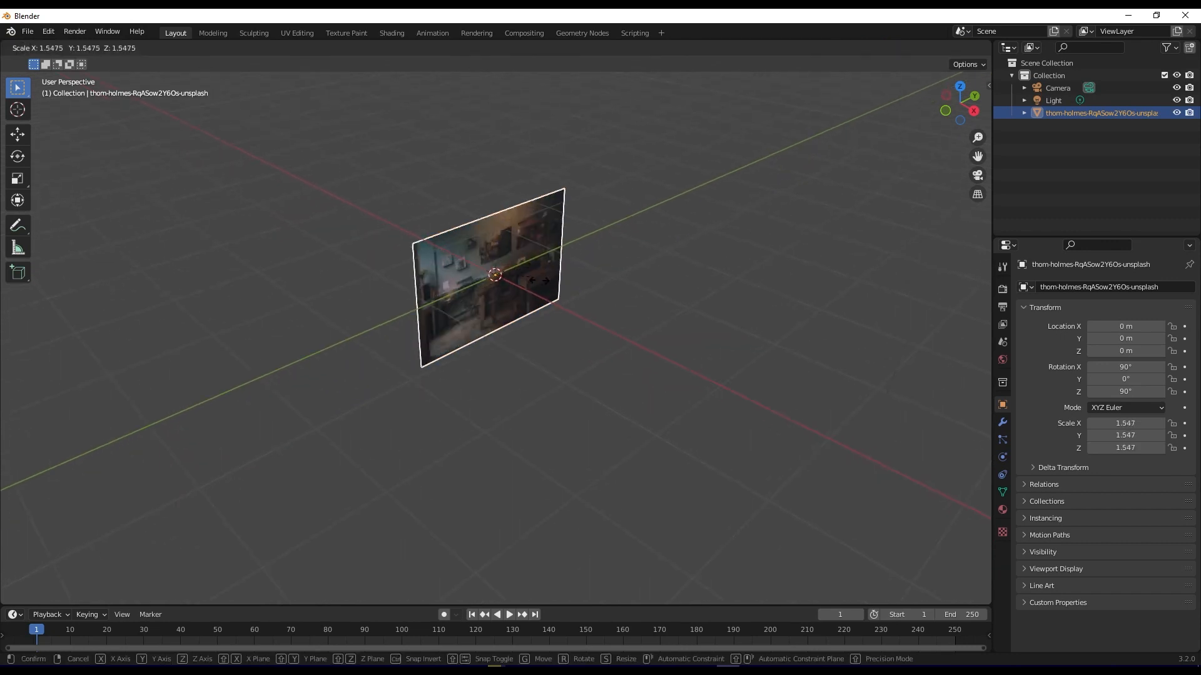
click(778, 342)
key(shift+alt+z)
middle_drag(843, 228, 778, 277)
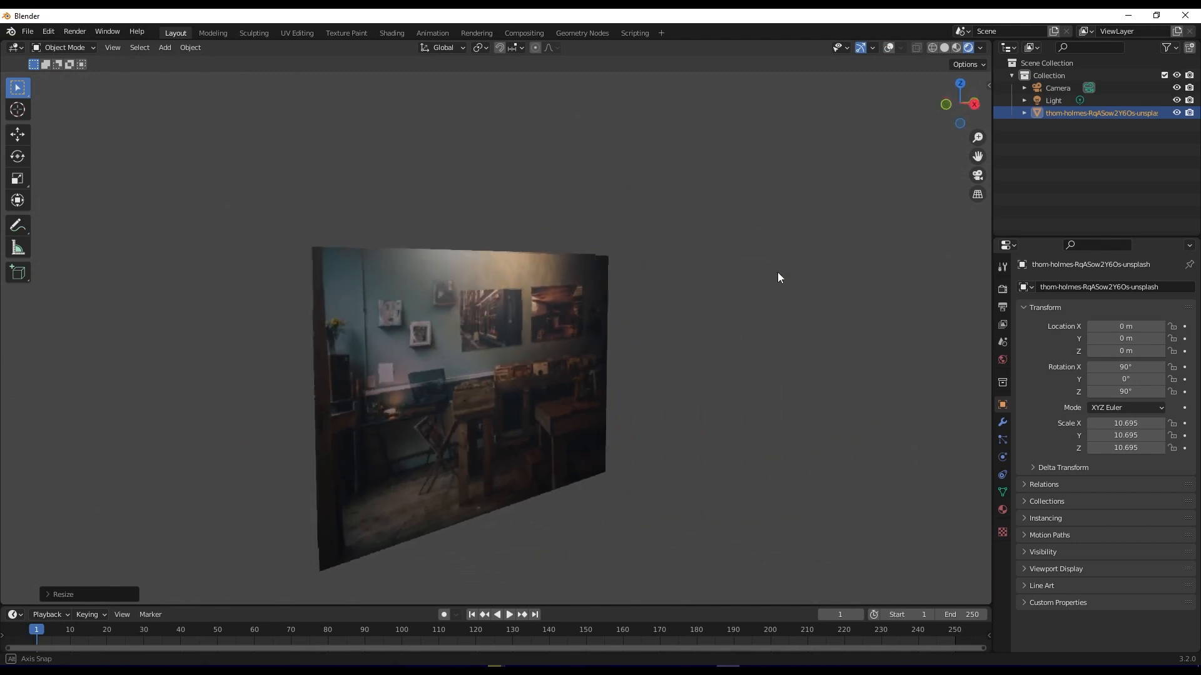
key(shift+grave)
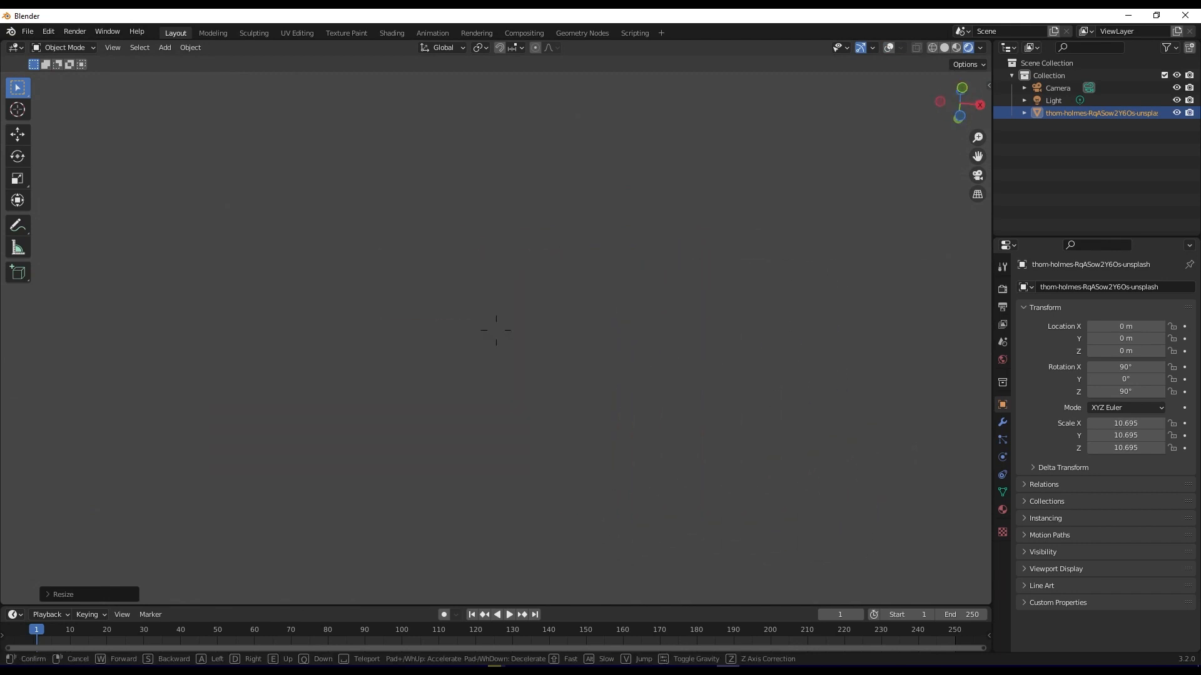
click(560, 329)
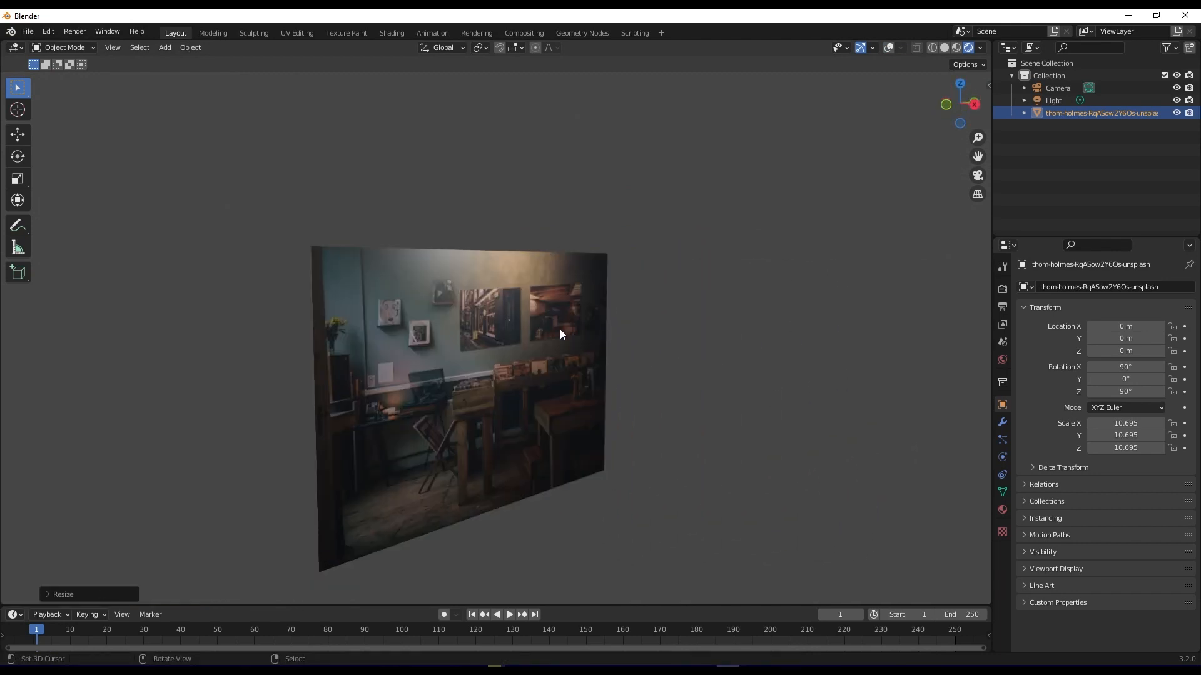
Fly the camera back with walk navigation to face the image plane head-on, at about X 35.6, Y -0.2, Z 2.7 m
click(1057, 89)
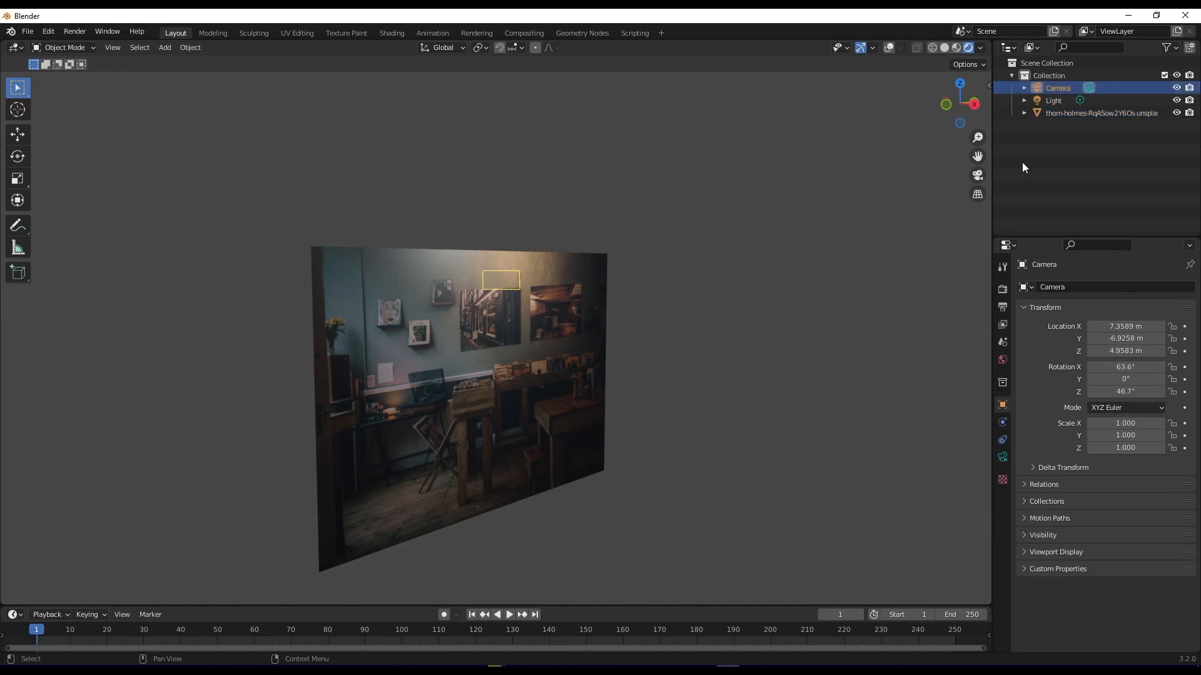
click(979, 177)
key(shift+grave)
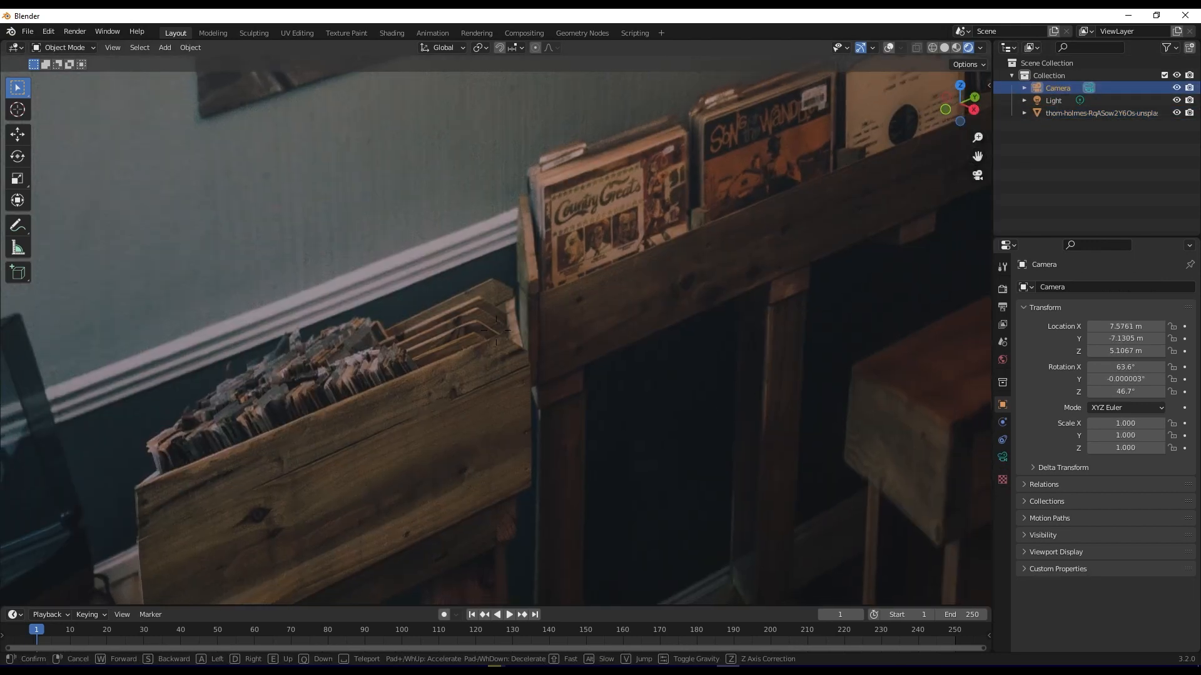
key(s)
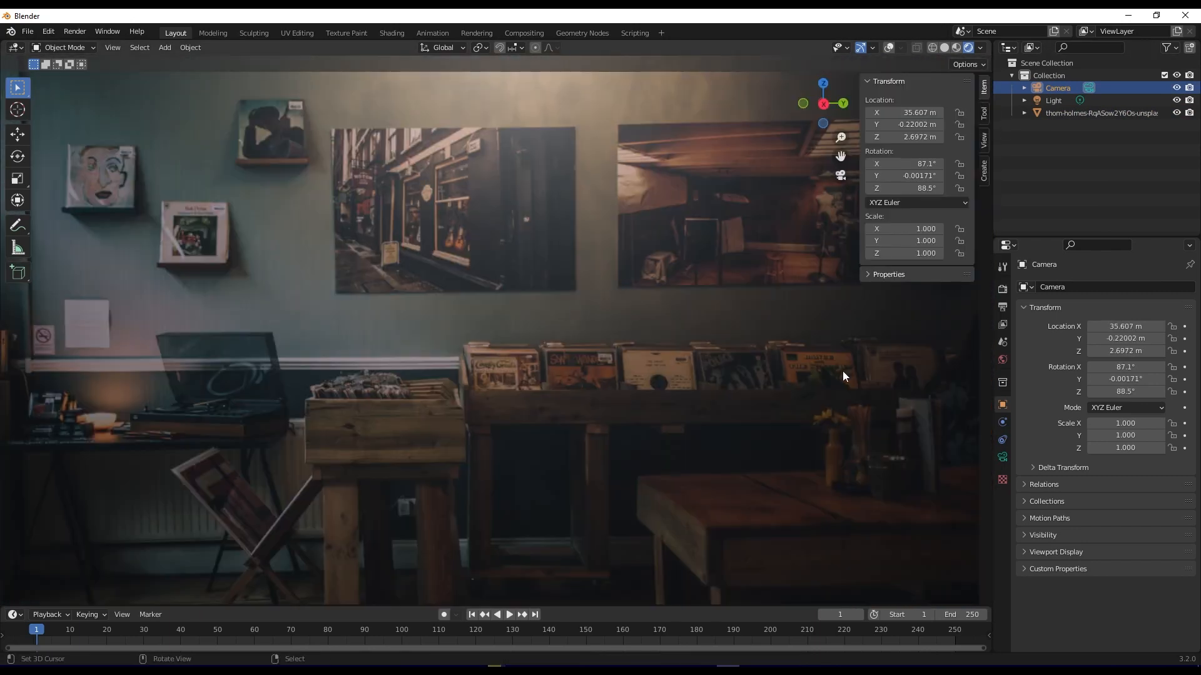
key(n)
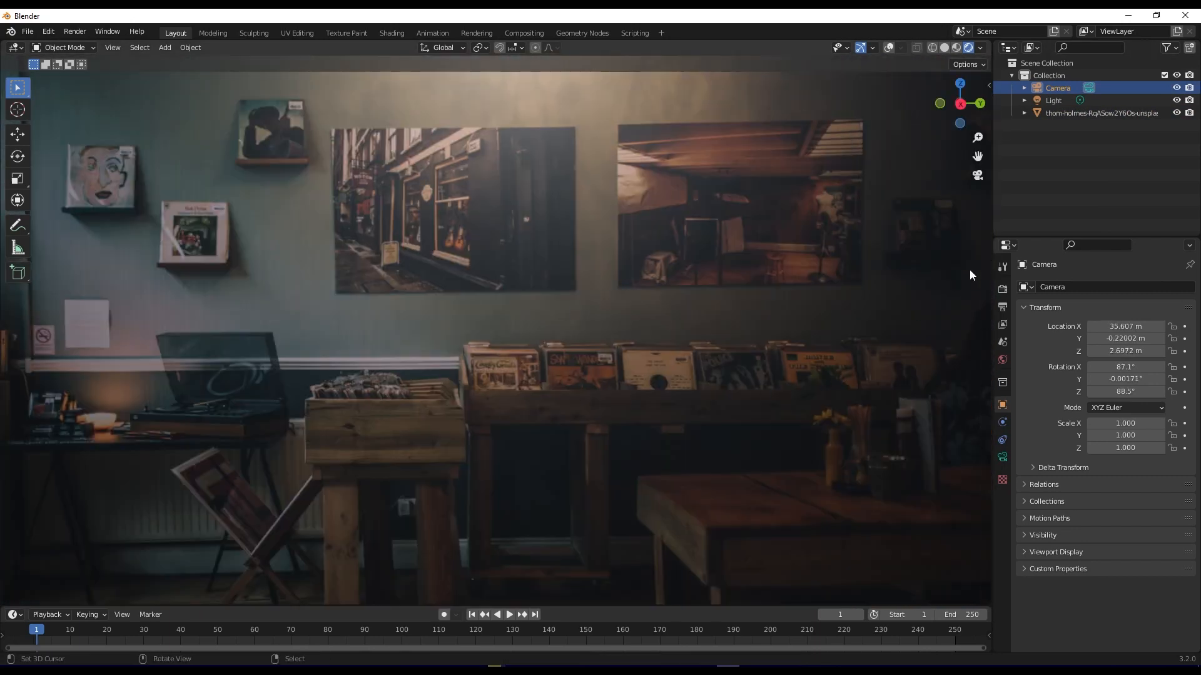
Enable AI Render in the scene's render settings and set the image size to 512x512
click(1001, 288)
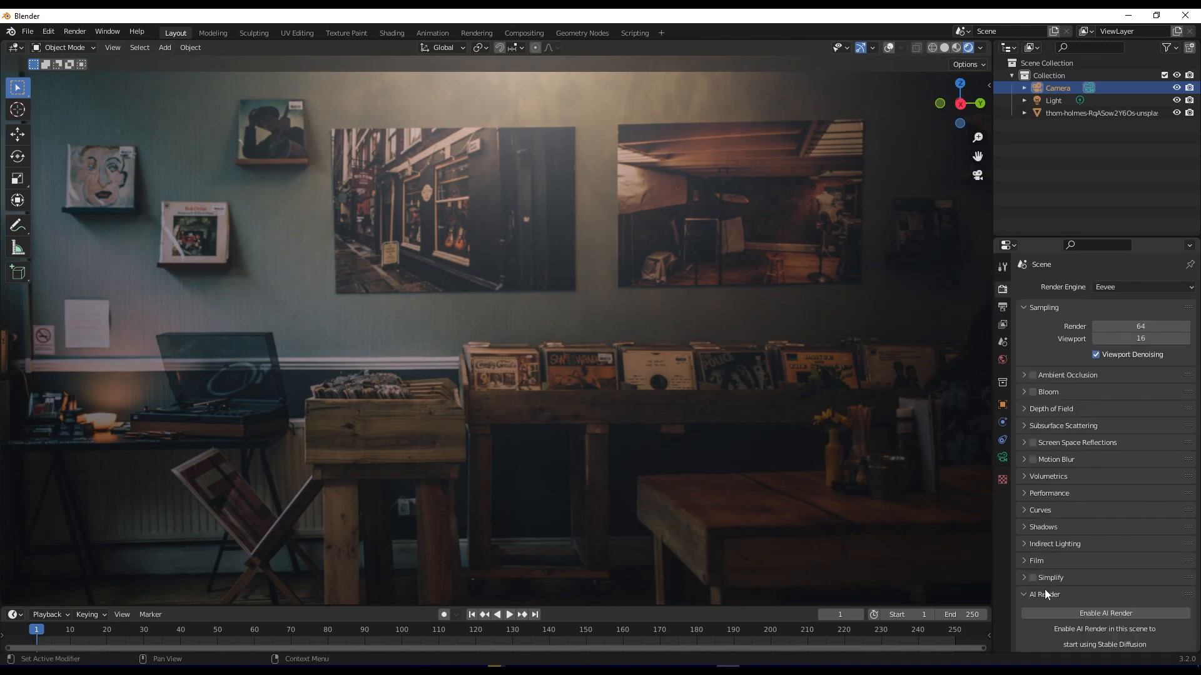
scroll(1094, 581, down, 2)
click(1106, 558)
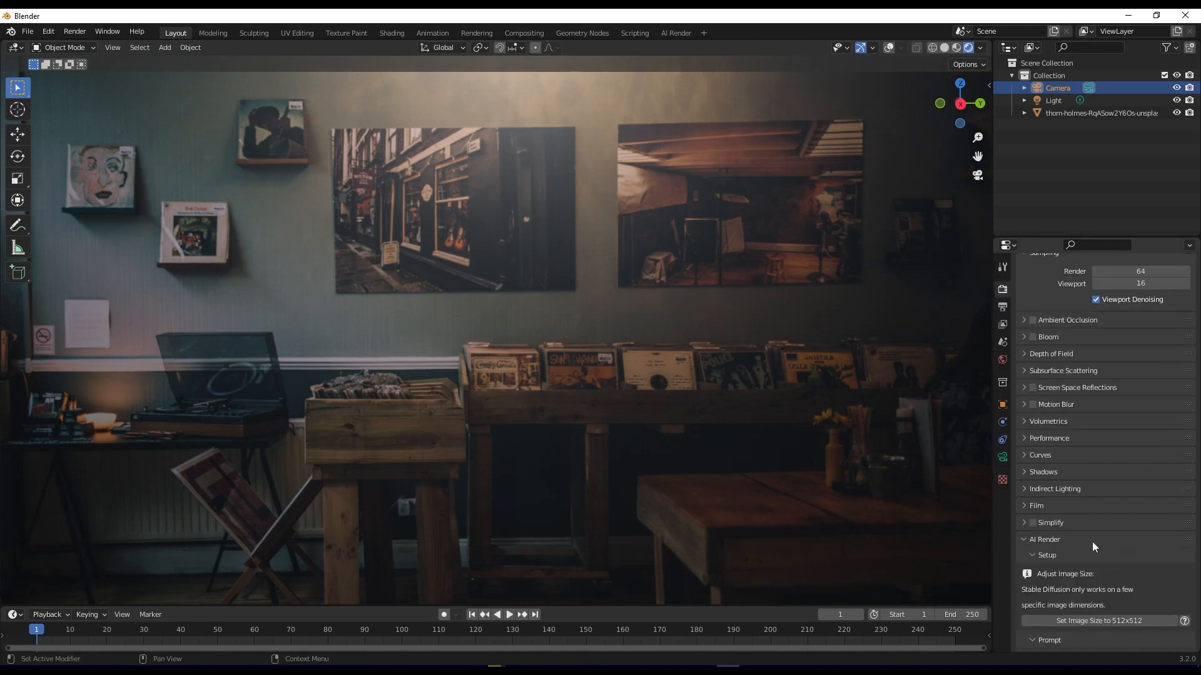
scroll(1092, 542, down, 5)
click(1081, 468)
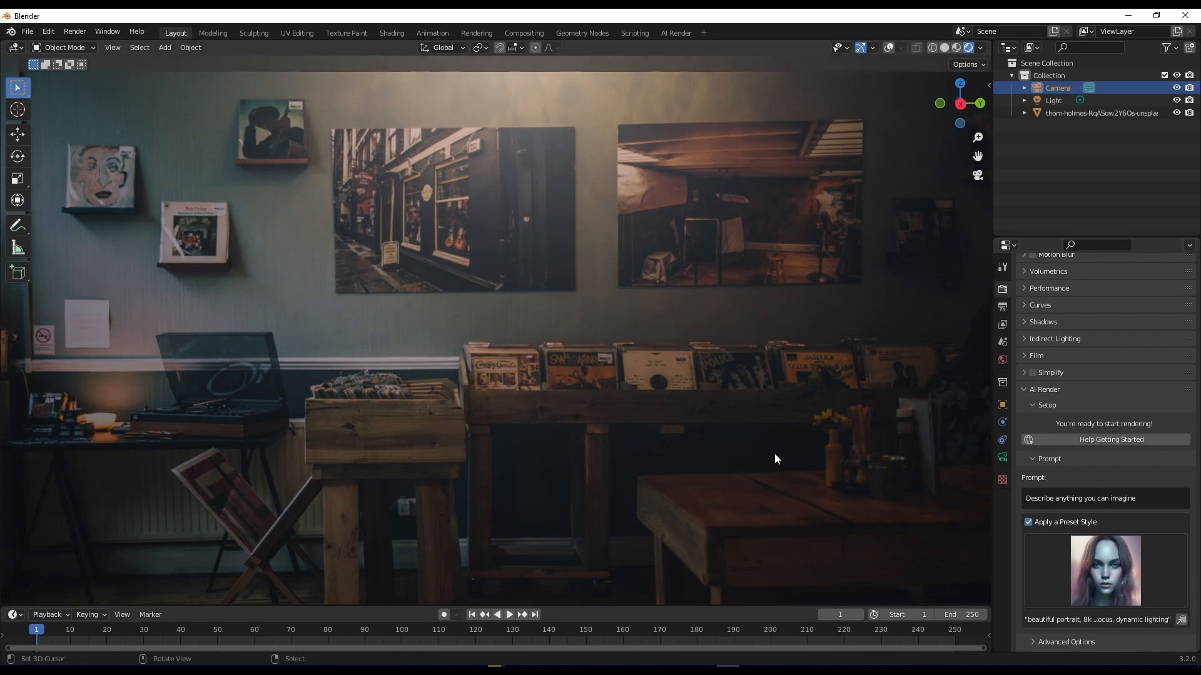
Look through the camera and scale the image plane up until it completely fills the camera frame
scroll(557, 370, up, 2)
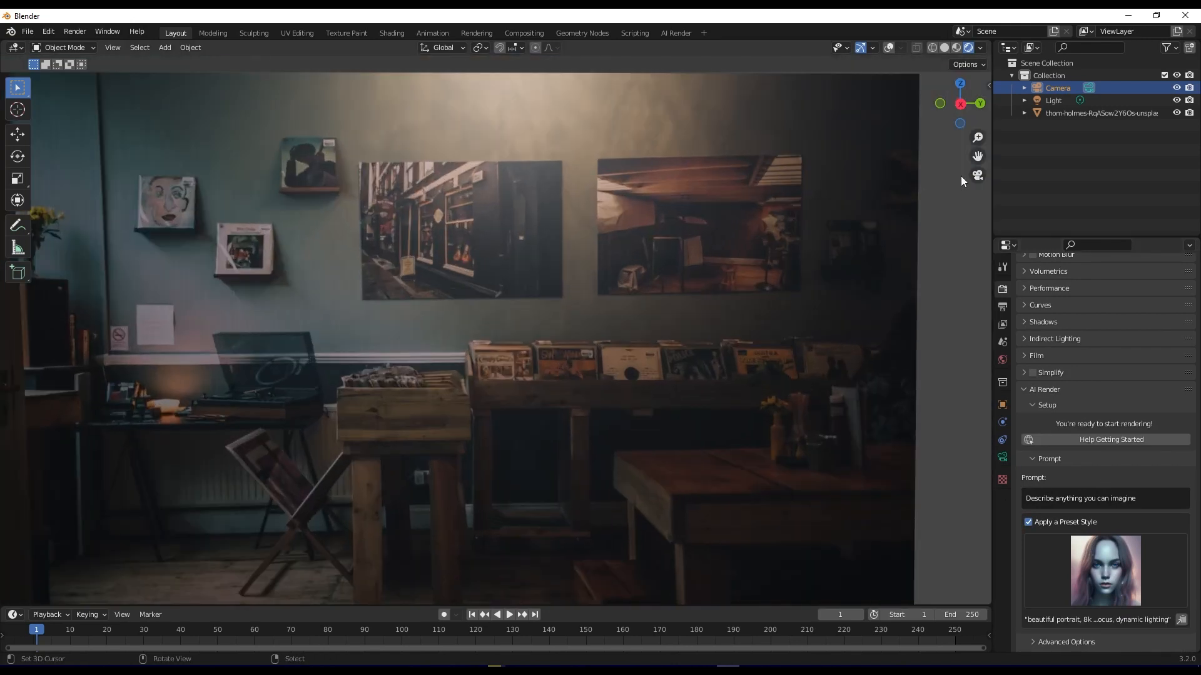
click(977, 175)
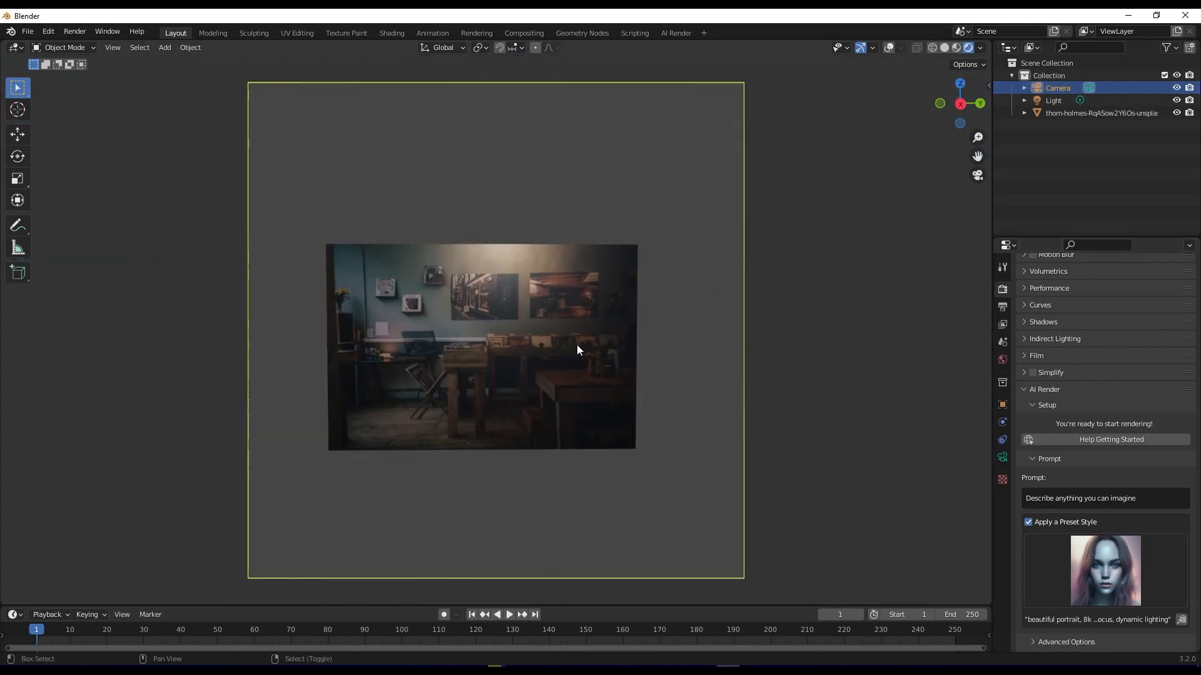
click(1068, 114)
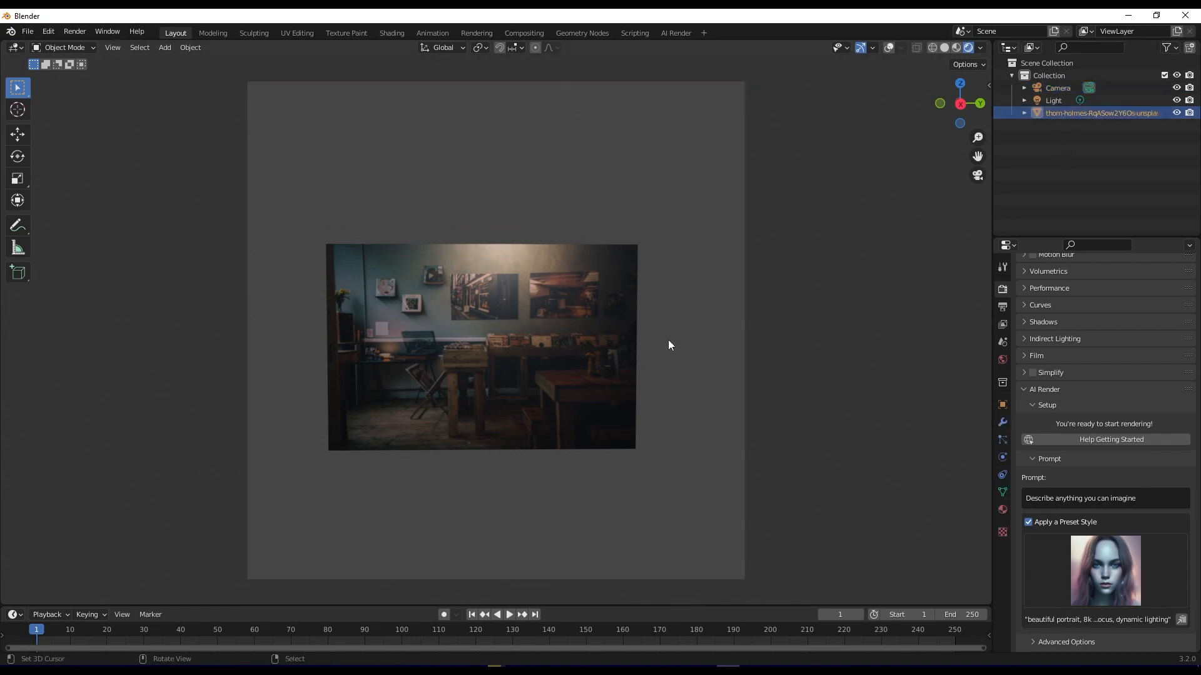
key(s)
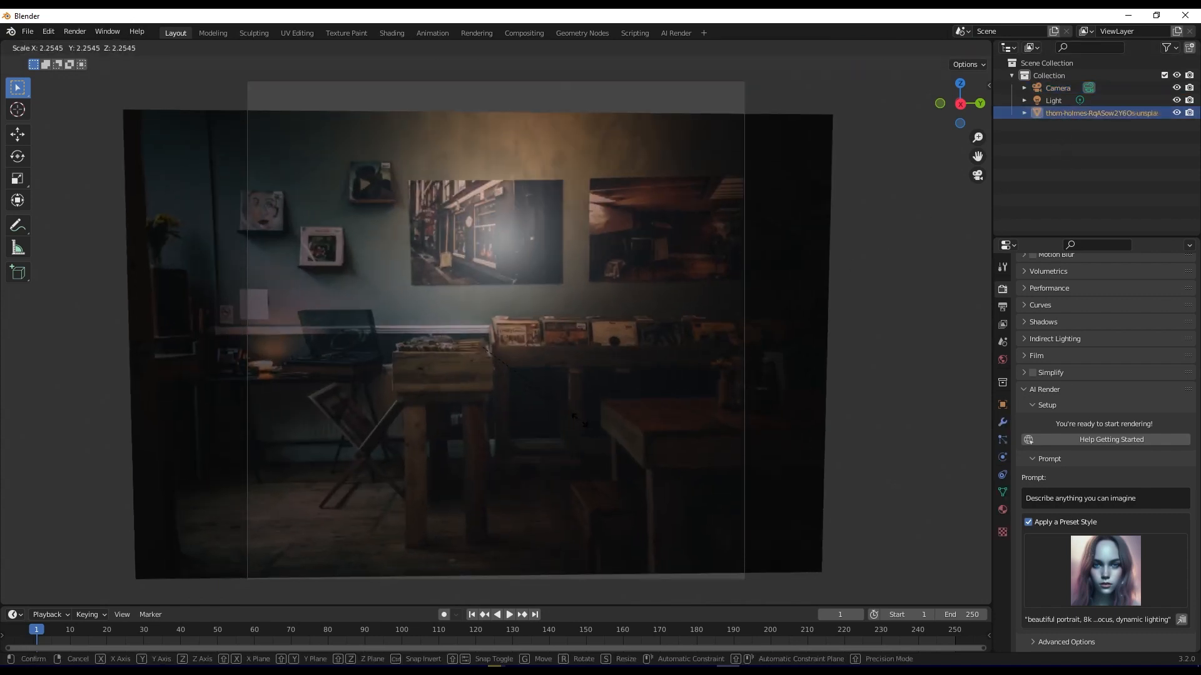
click(598, 437)
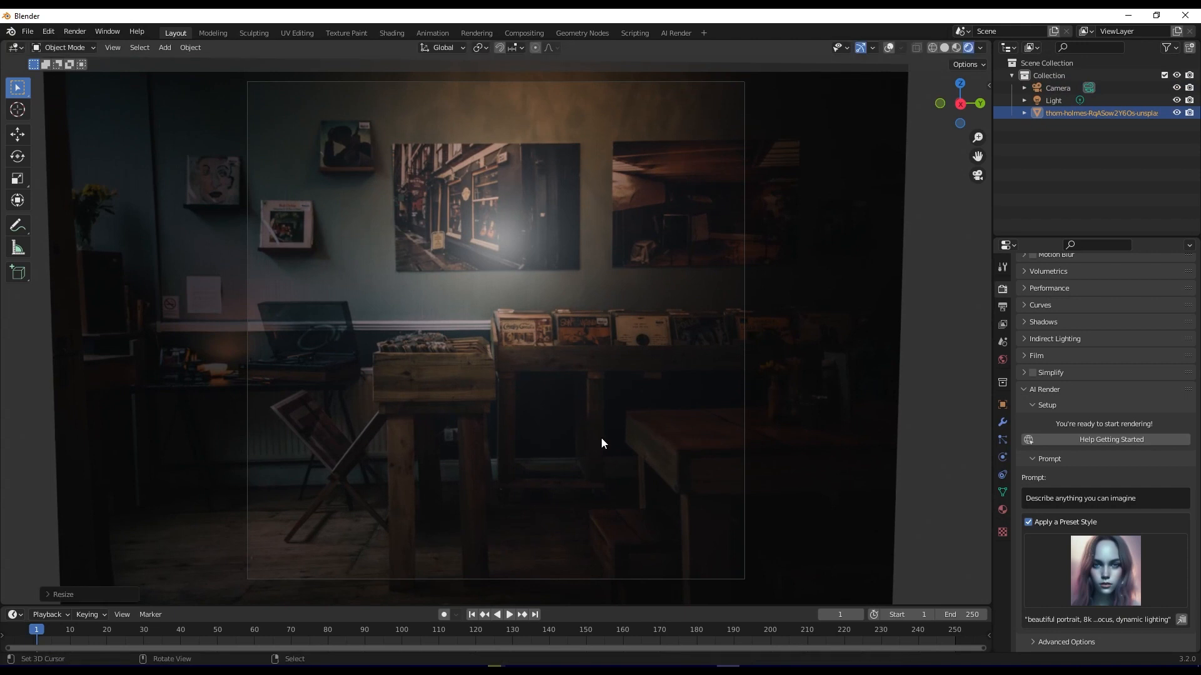
click(977, 175)
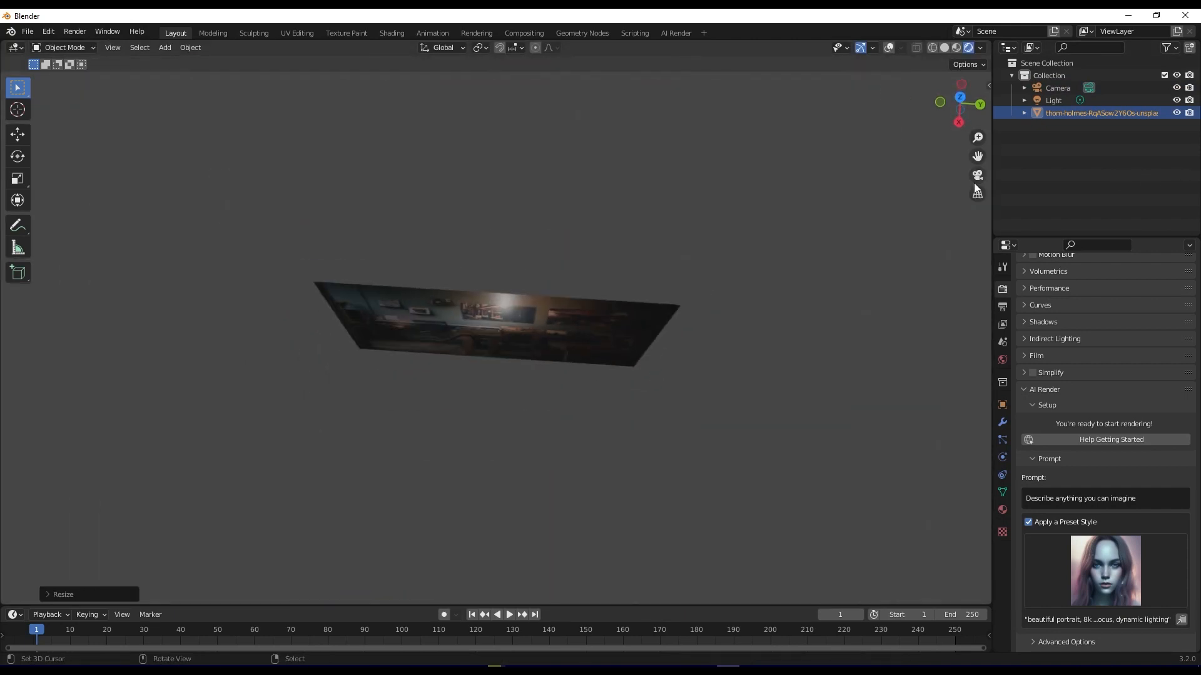
click(977, 176)
Set AI Render's preset style to Dan Mumford and enter the prompt "Stylised matrix"
scroll(500, 339, up, 1)
scroll(501, 339, down, 1)
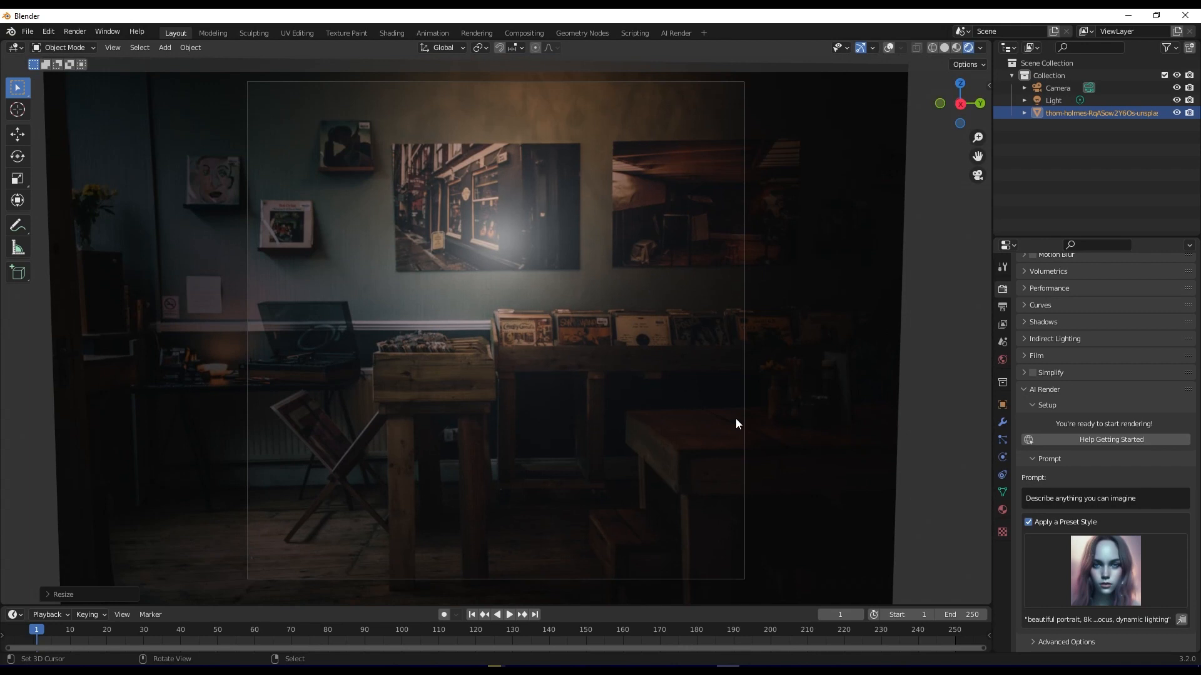
scroll(1053, 470, down, 1)
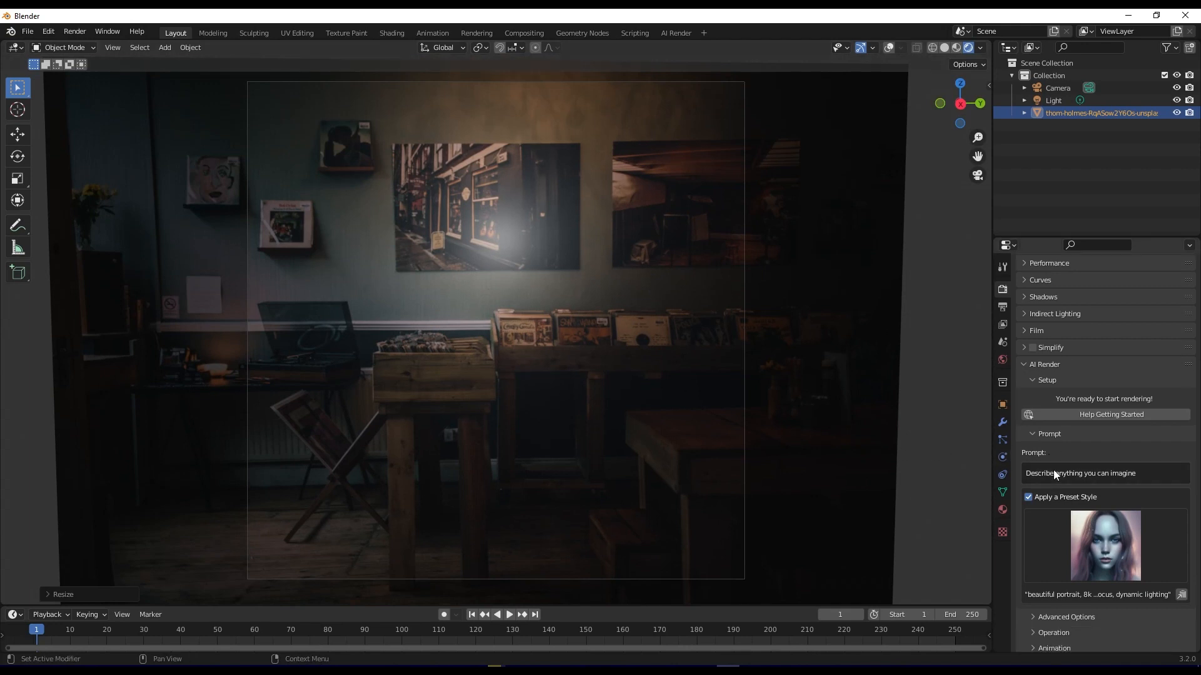
click(1083, 526)
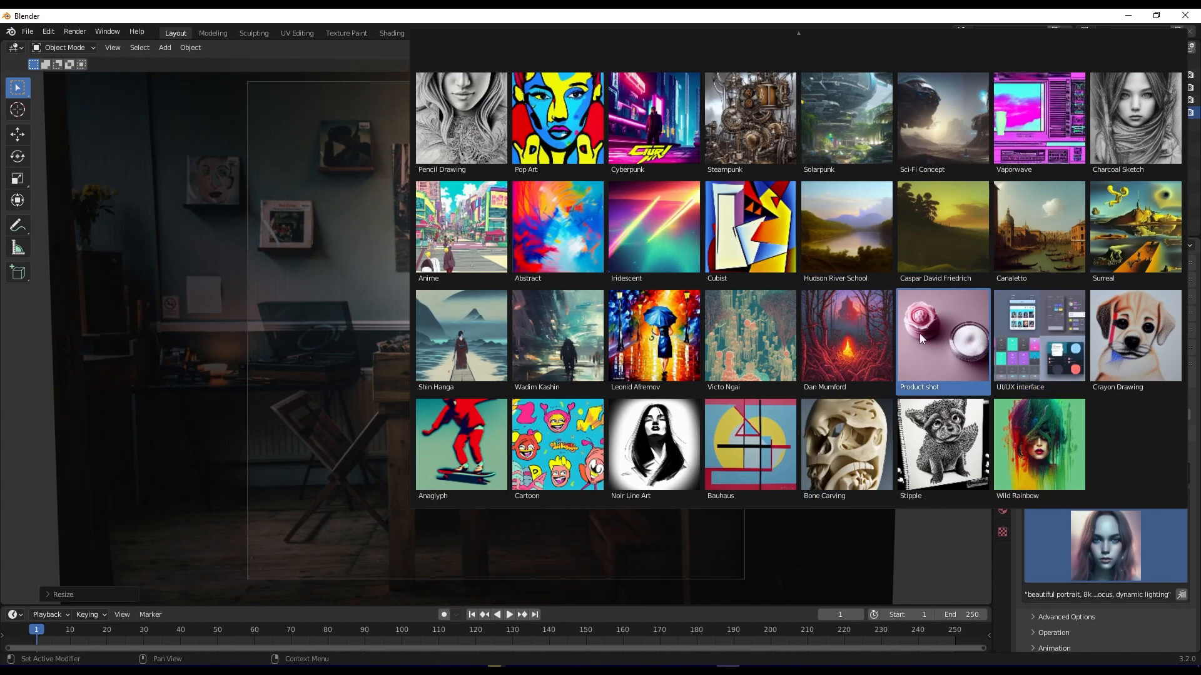
click(836, 345)
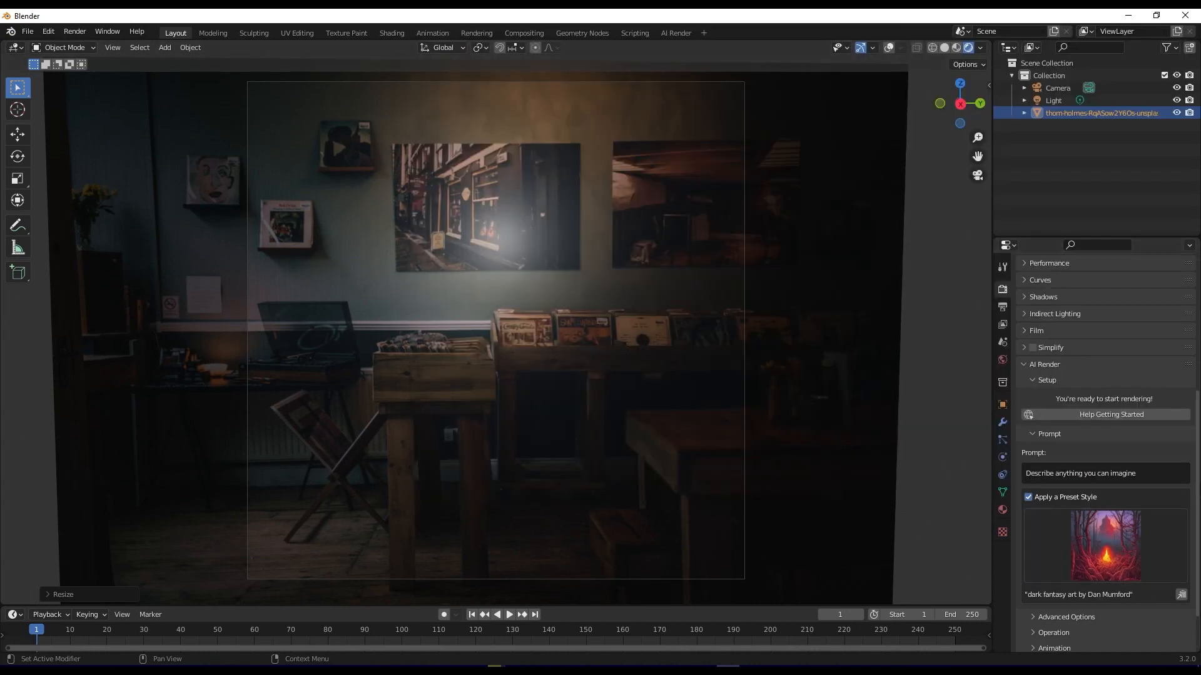
scroll(1123, 430, down, 2)
click(1106, 424)
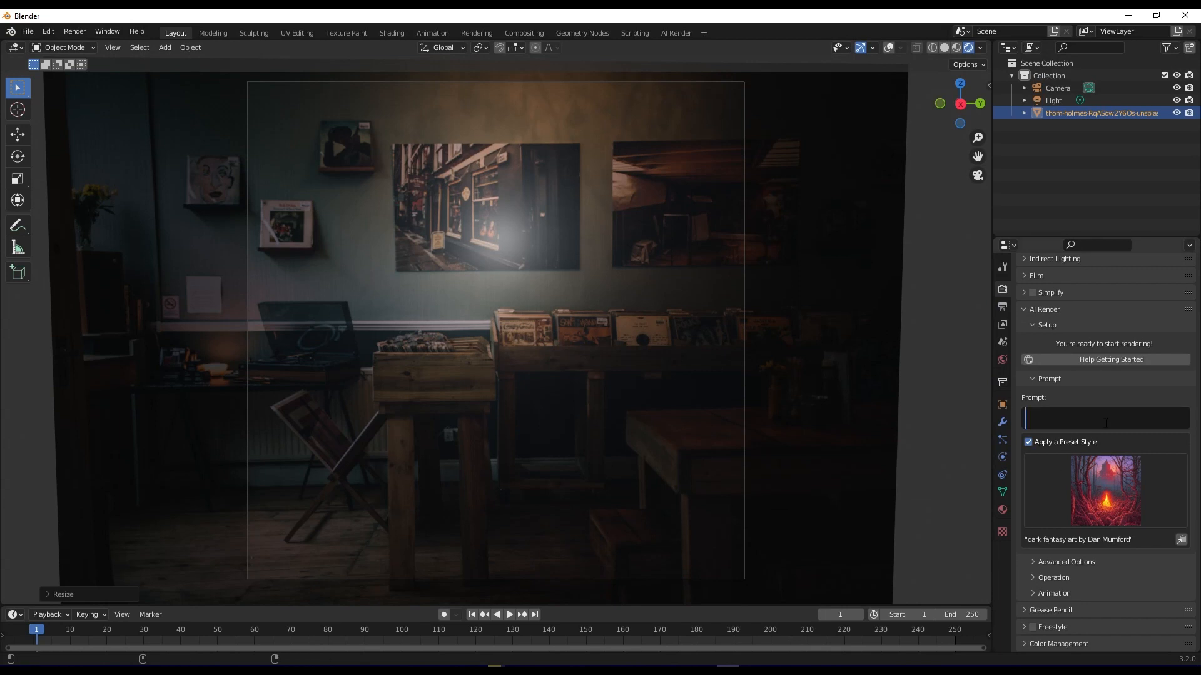
text(Stylis)
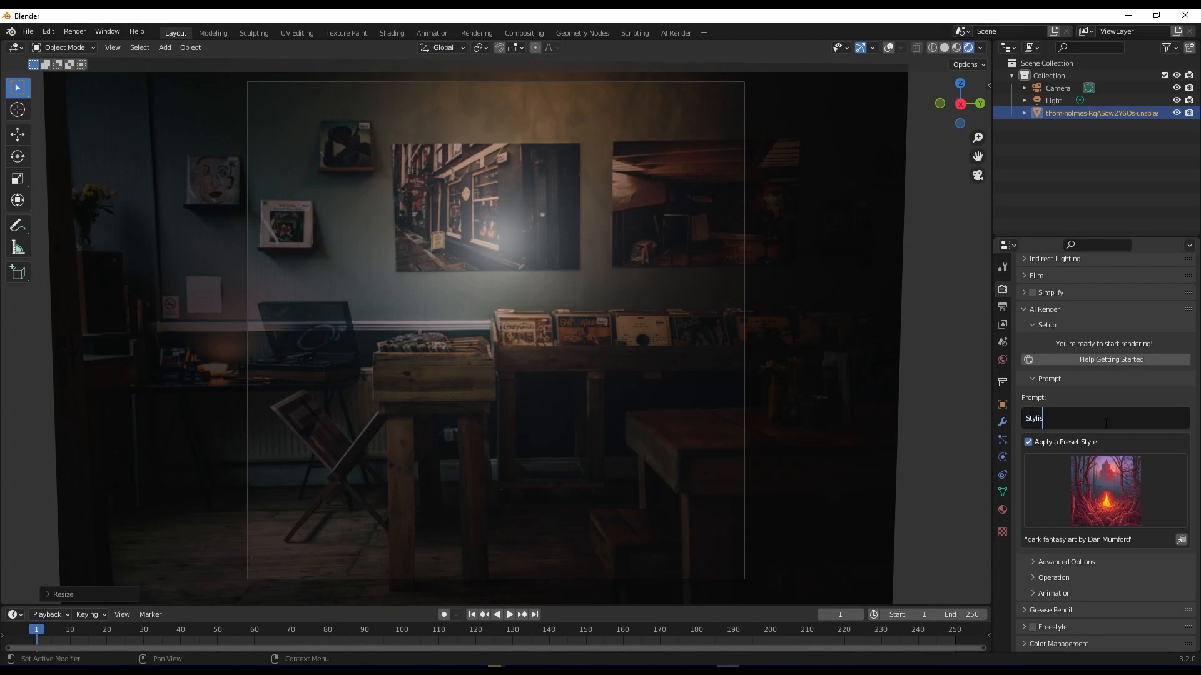
text(ed matrix)
Expand AI Render's advanced and operation options, then render the scene image and zoom in on the generated result
click(1033, 560)
scroll(1032, 560, down, 3)
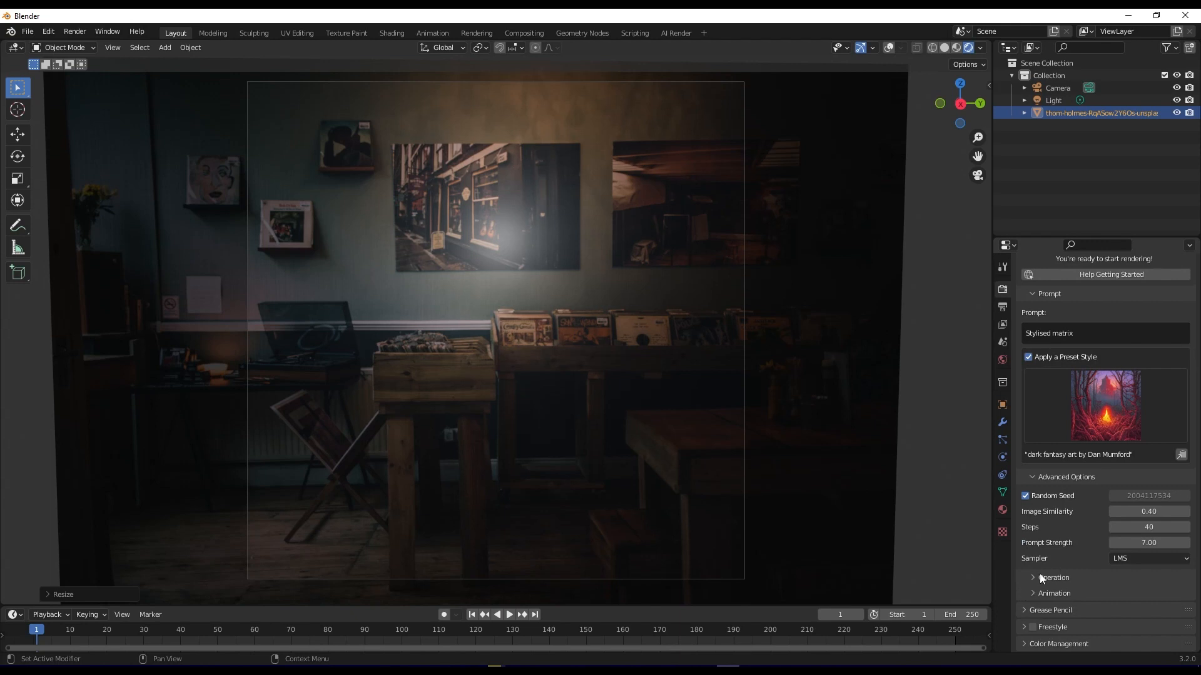
click(1040, 574)
scroll(1039, 572, down, 4)
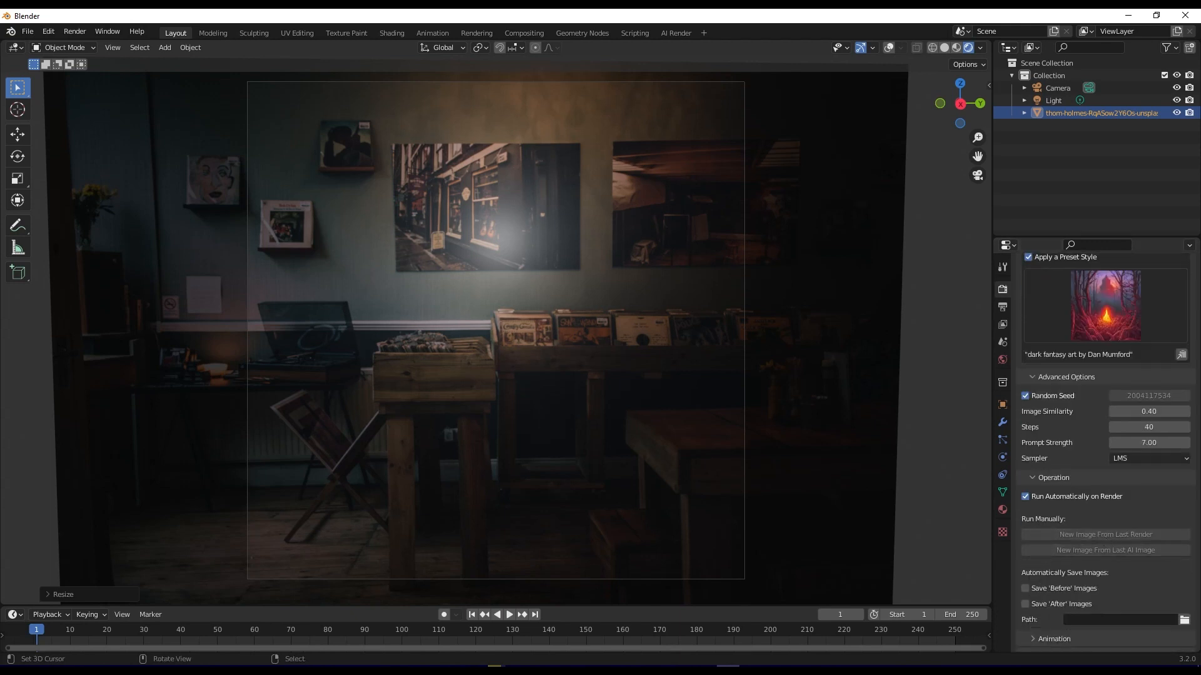
click(78, 35)
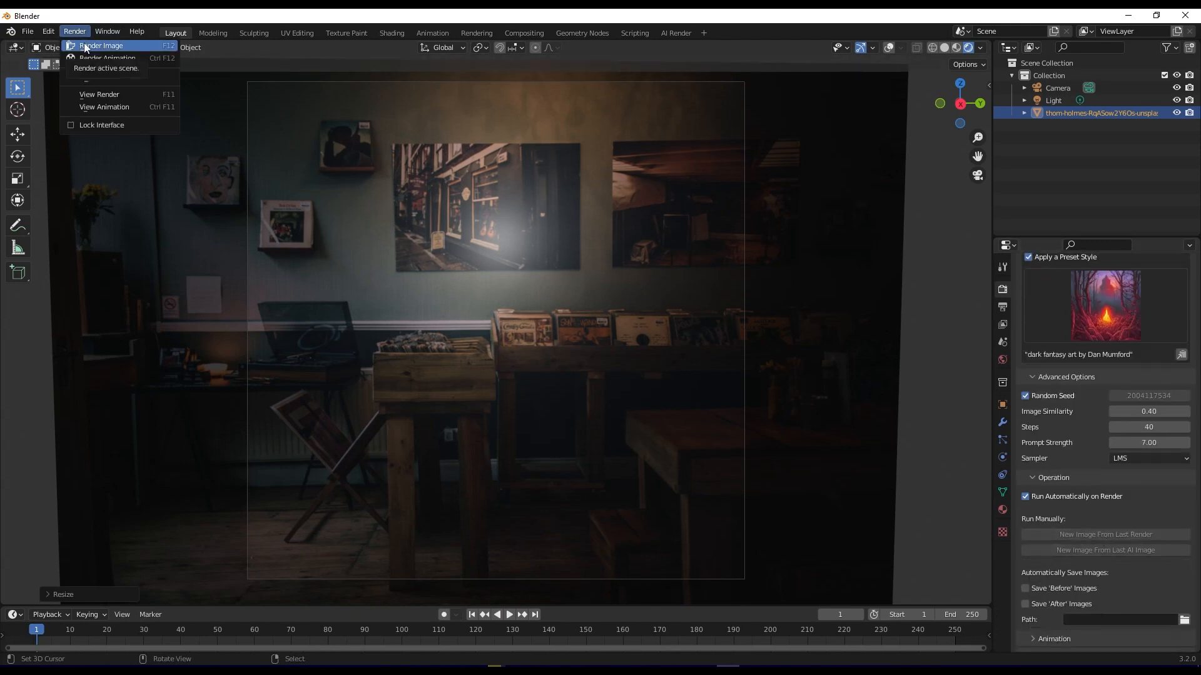
click(84, 42)
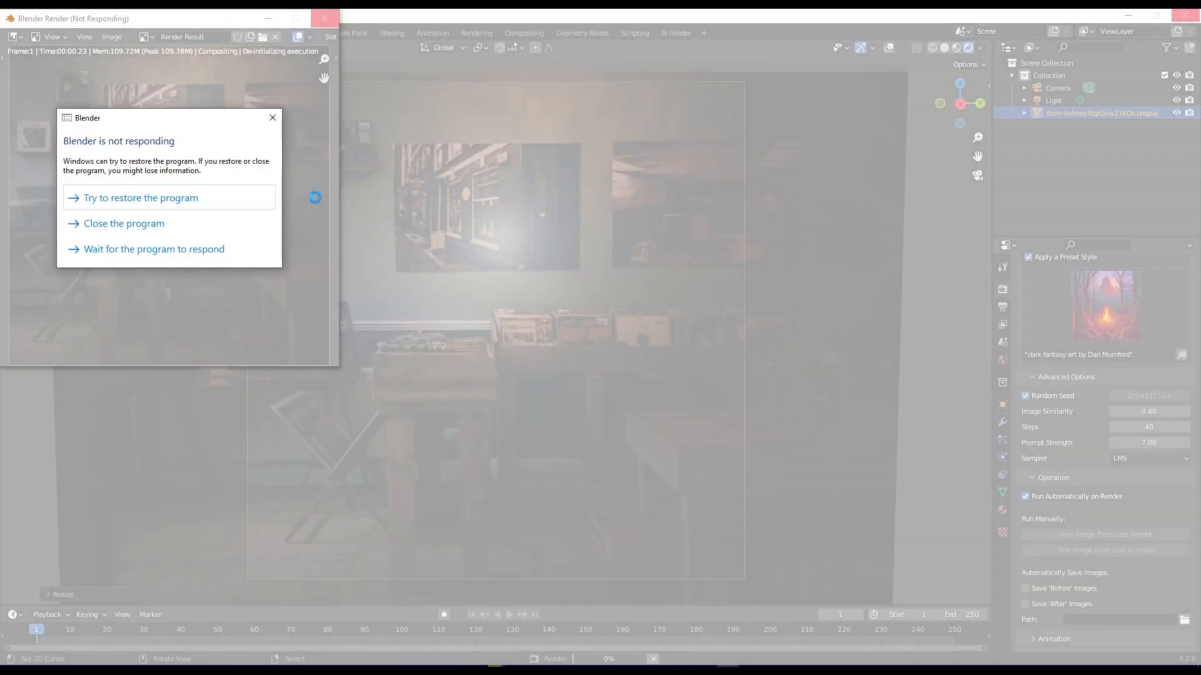
scroll(634, 384, up, 1)
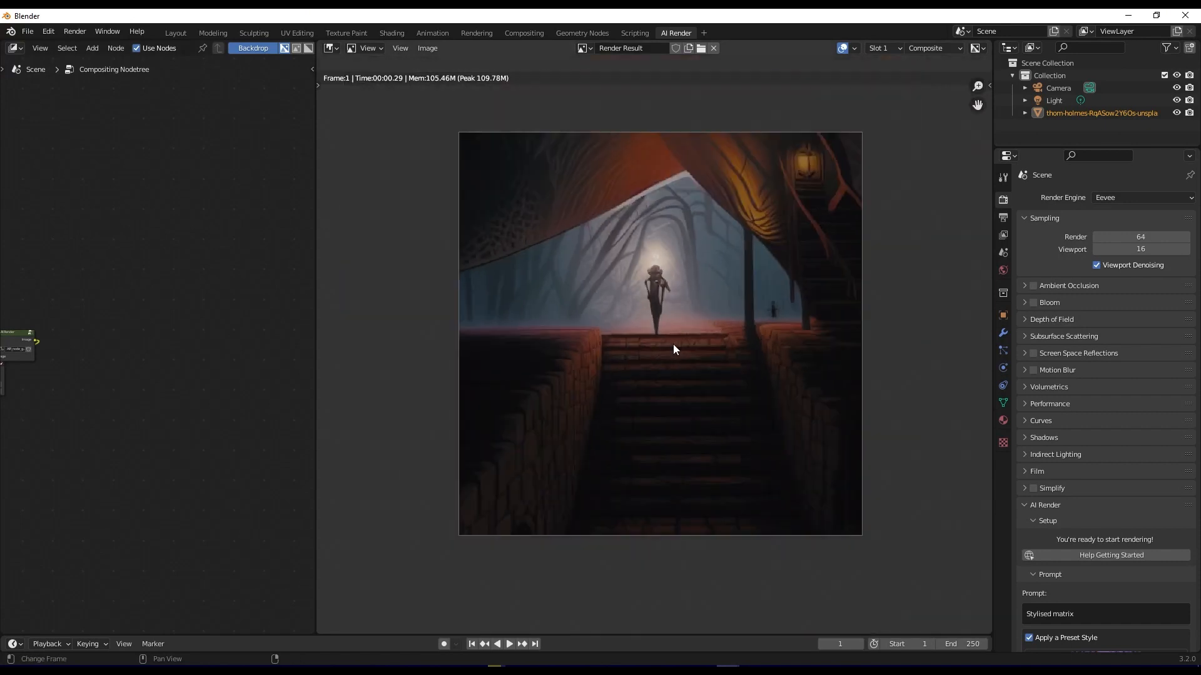
scroll(680, 344, up, 1)
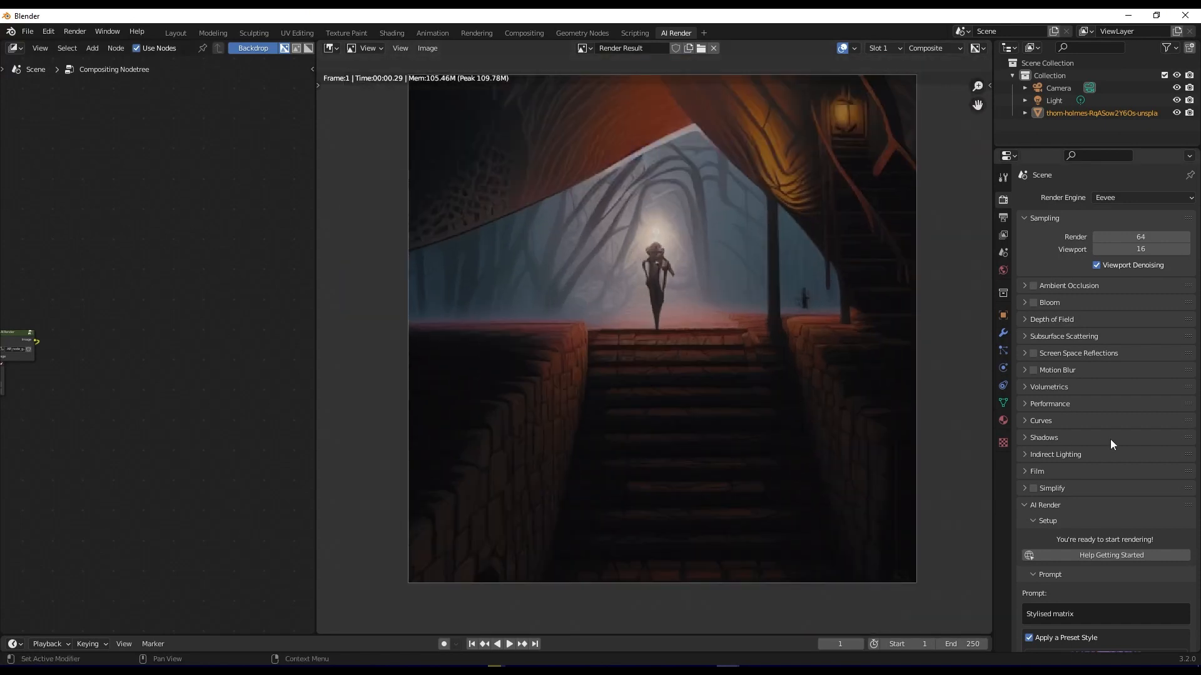
Change the preset style to Surreal and set the prompt to "Dark neon glow"
scroll(1135, 392, down, 5)
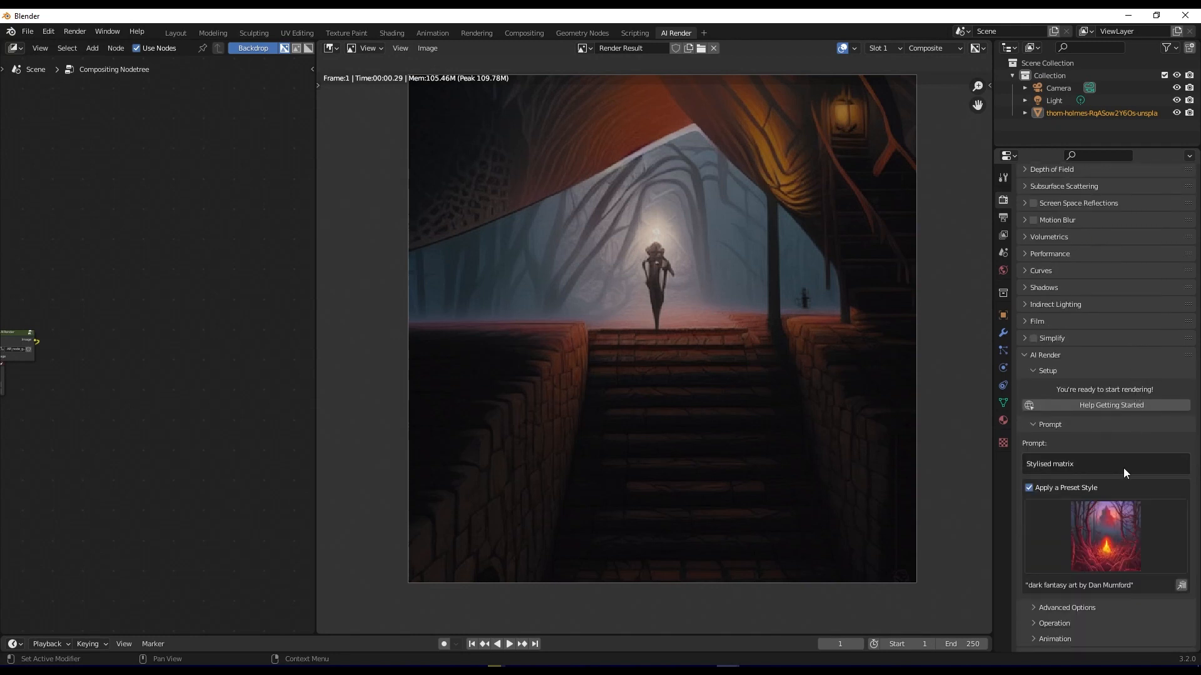
click(1104, 549)
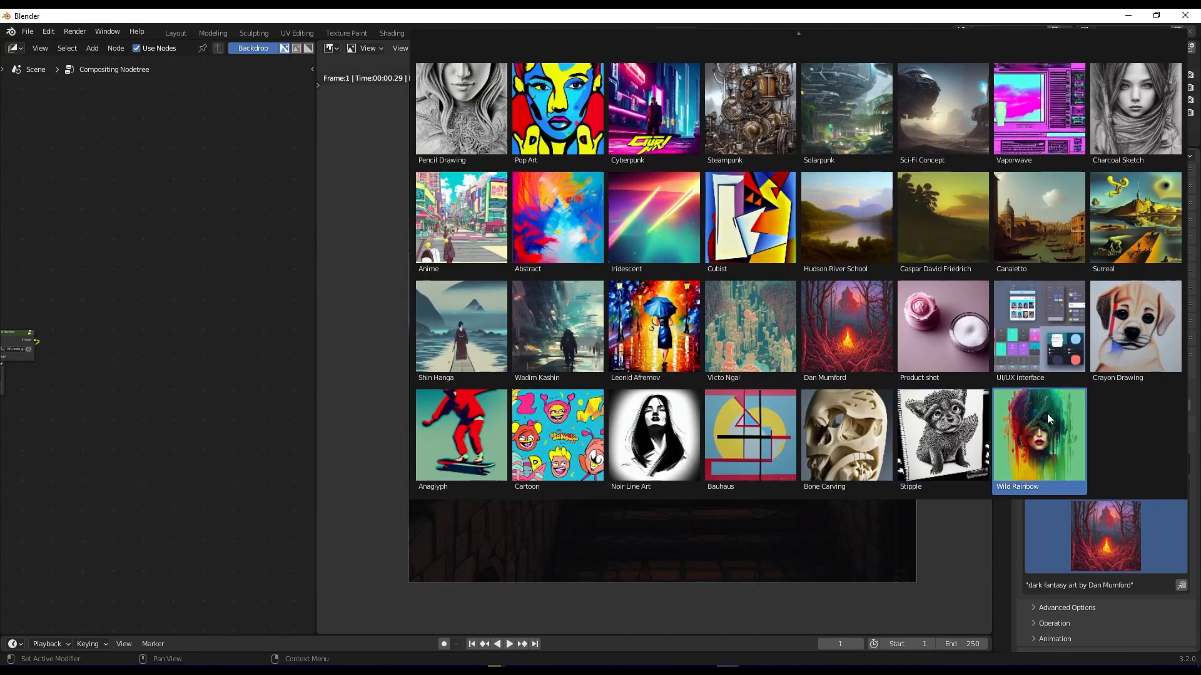
click(1139, 226)
click(1136, 463)
text(Dark neon glow)
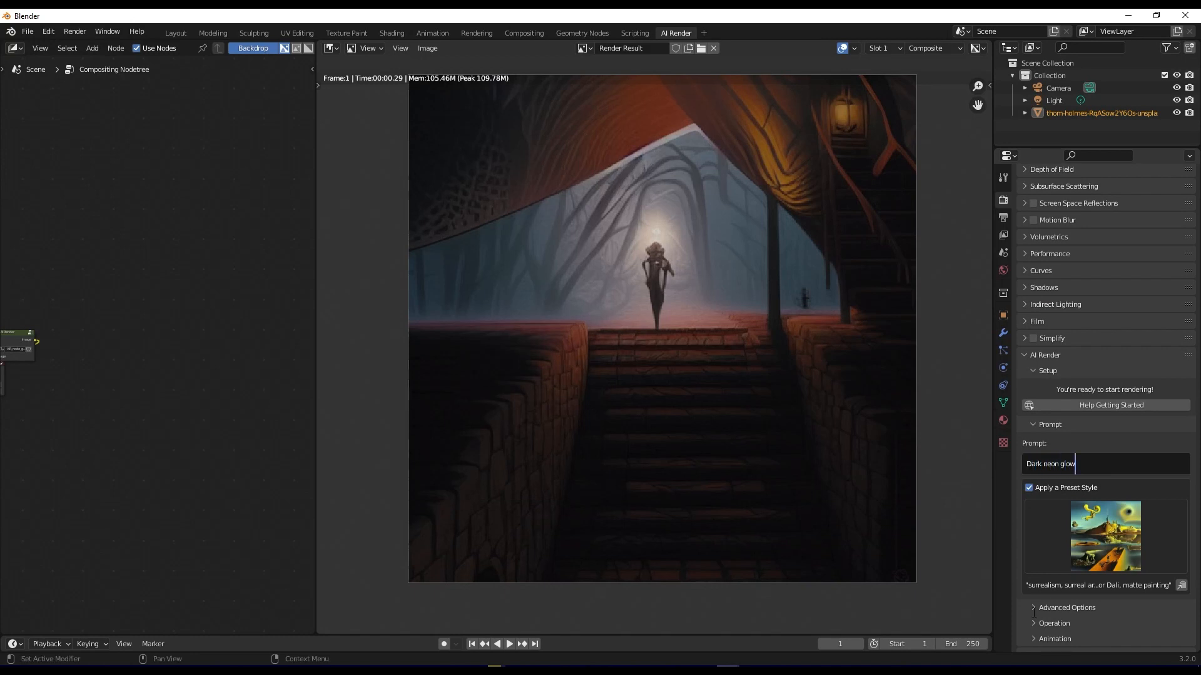
key(Return)
Expand AI Render's operation options and manually generate a new image from the last render
click(1038, 625)
scroll(1057, 619, down, 4)
click(1090, 581)
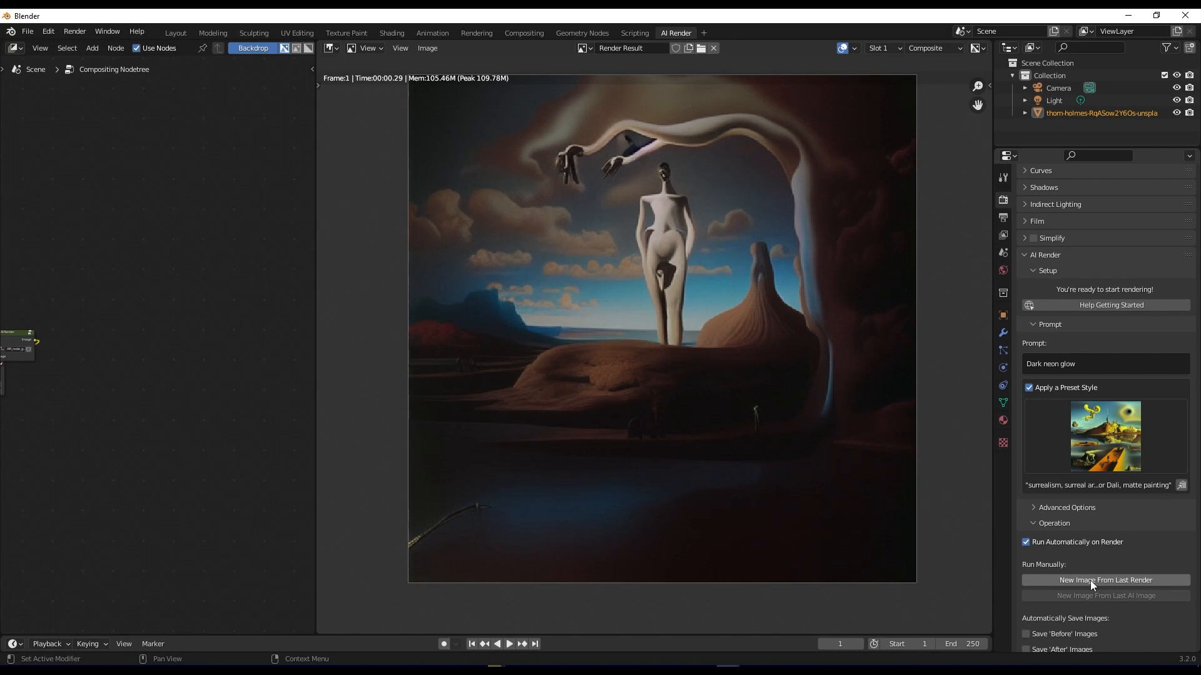
Change the preset style to Iridescent, set the prompt to "dark room" and generate another image
click(1100, 468)
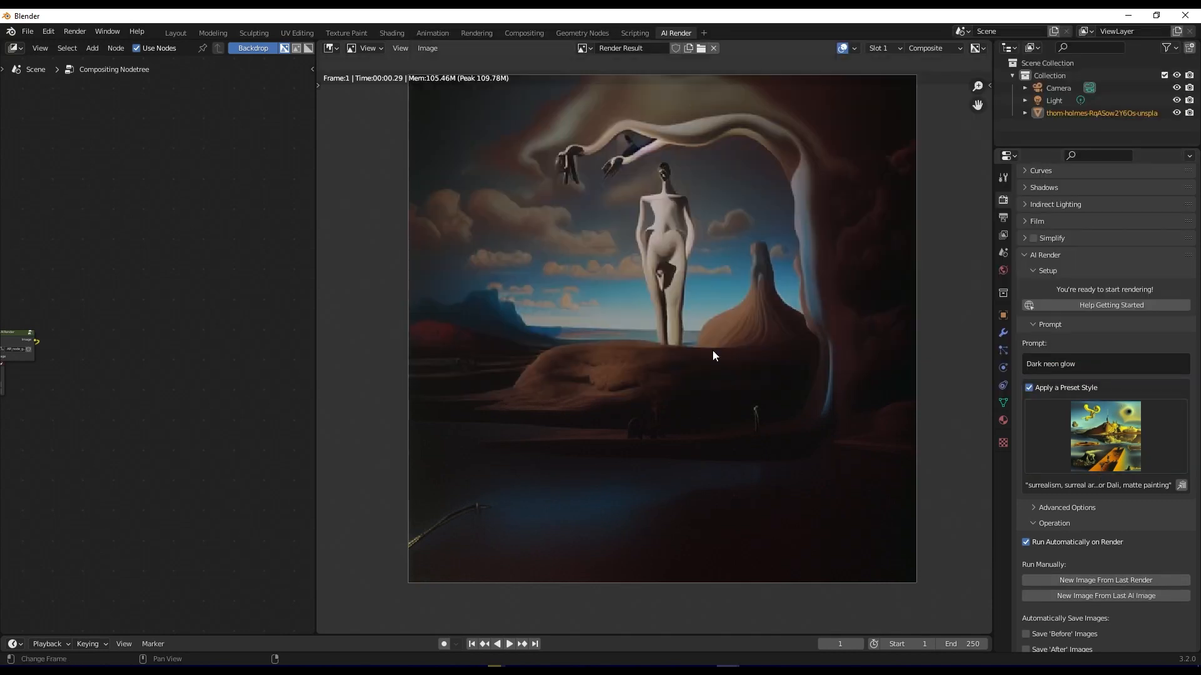
click(1089, 465)
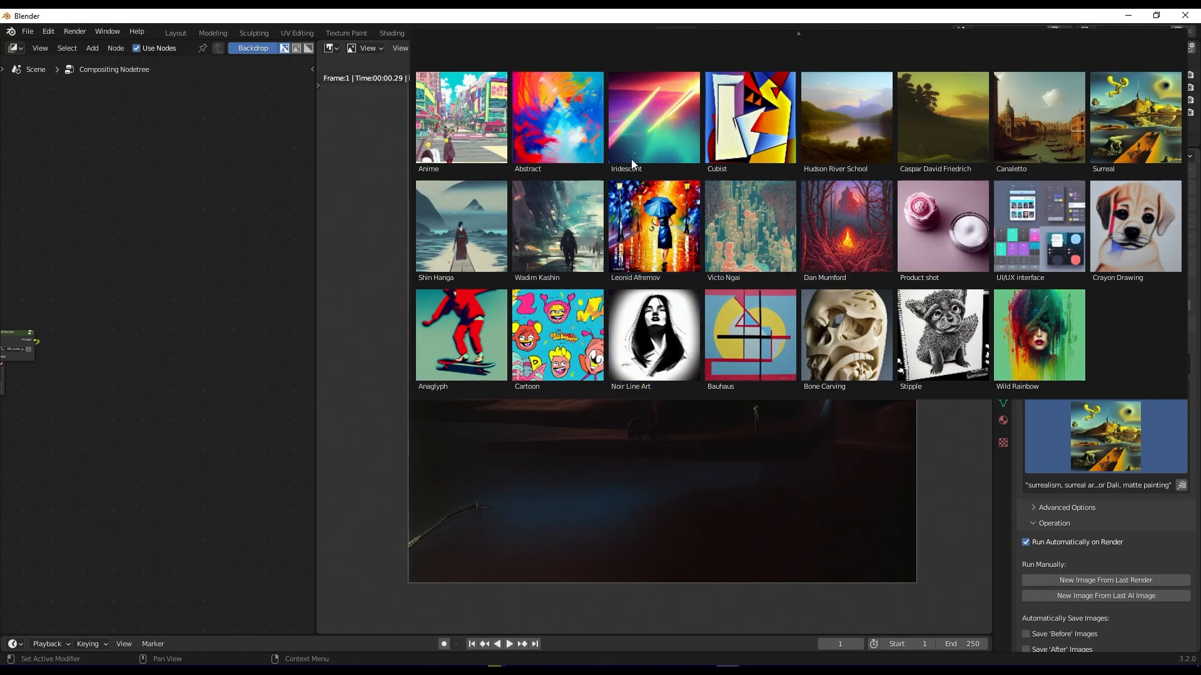
click(648, 117)
click(1104, 364)
text(dark room)
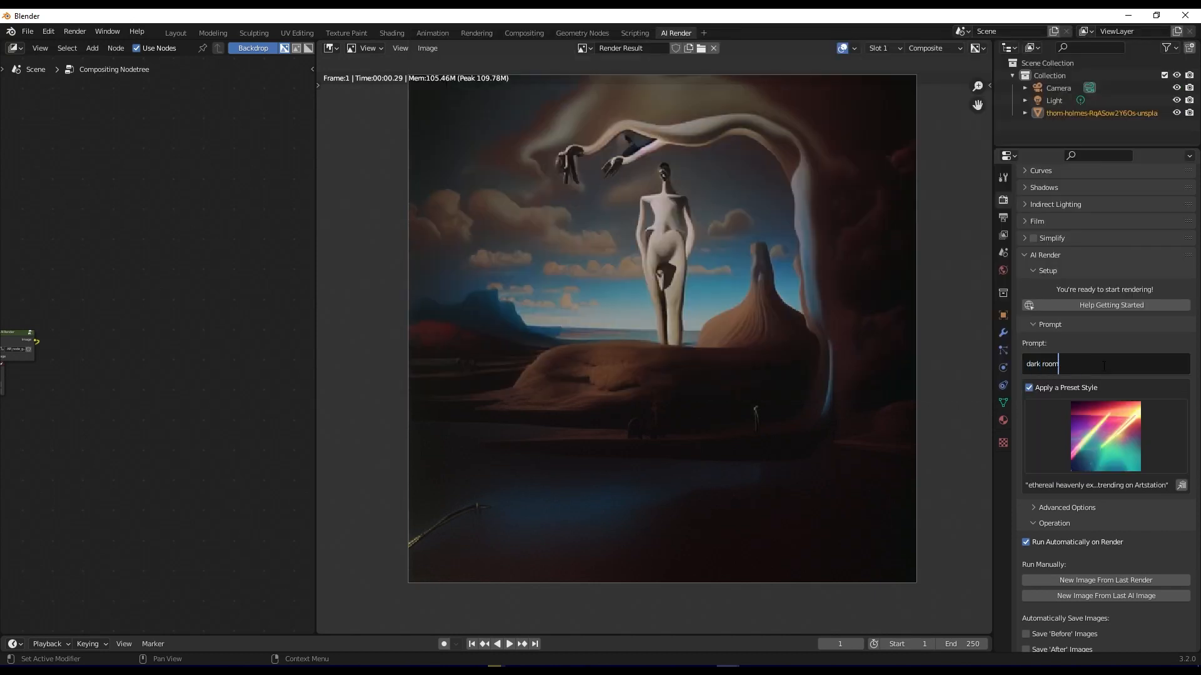
key(Return)
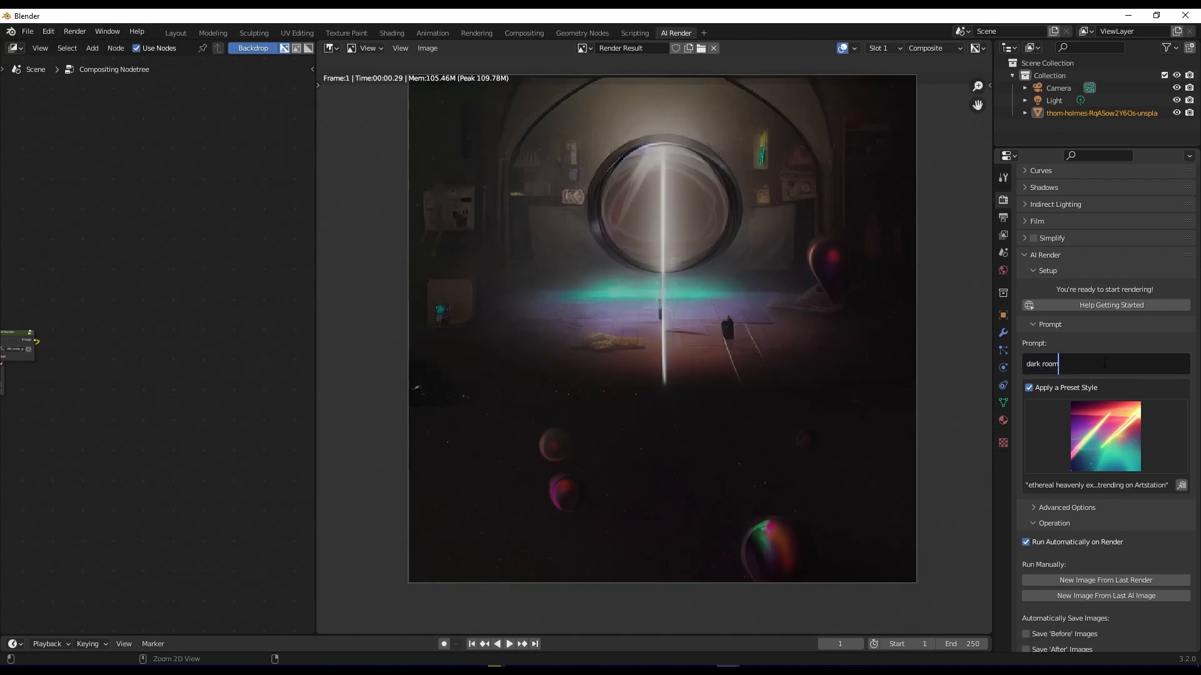
key(ctrl+a)
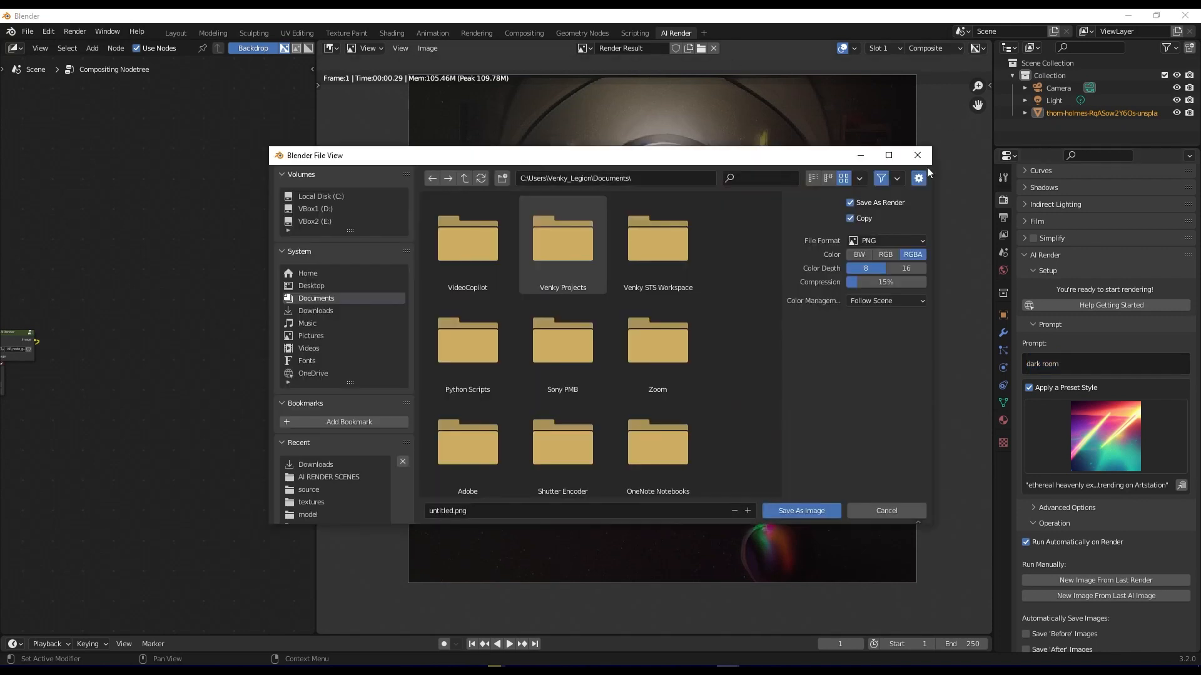
click(918, 154)
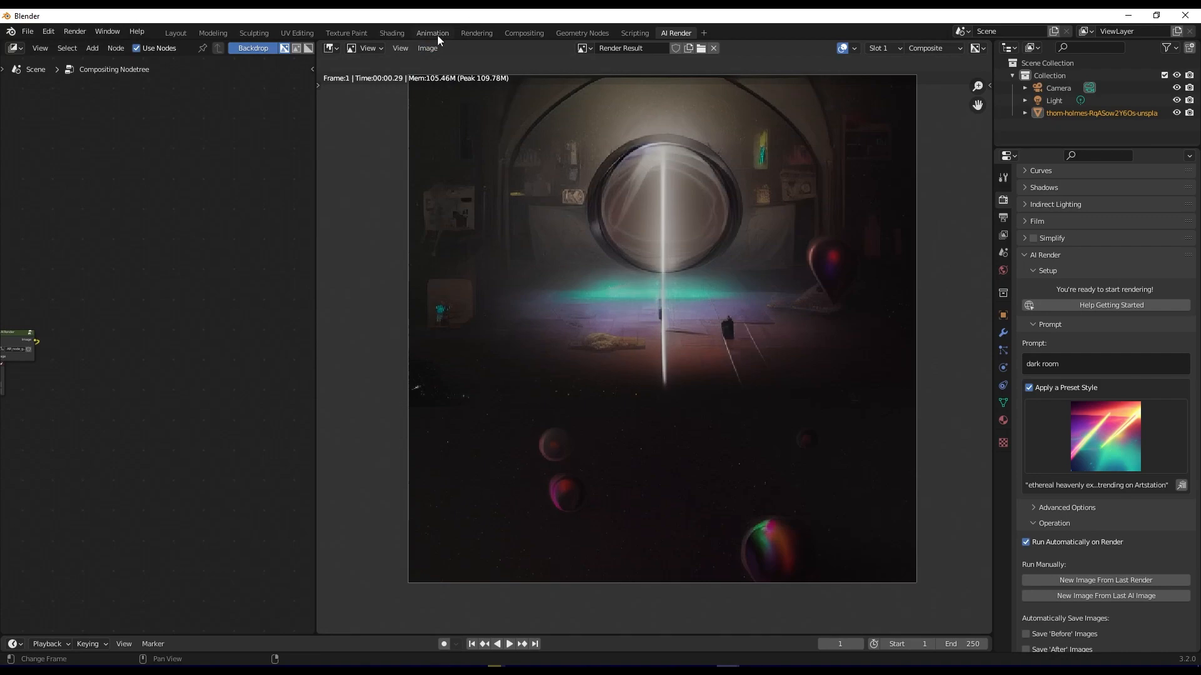
click(428, 48)
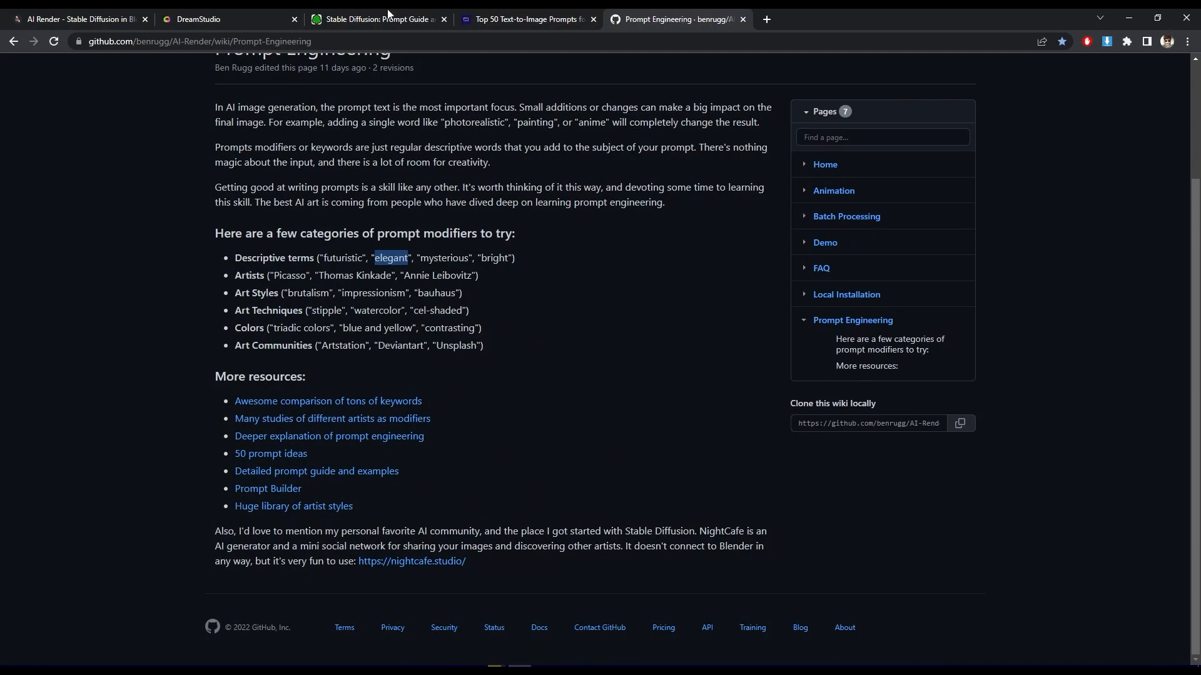
Switch to DreamStudio in the browser, reload the API key page and check the remaining membership credit
click(406, 10)
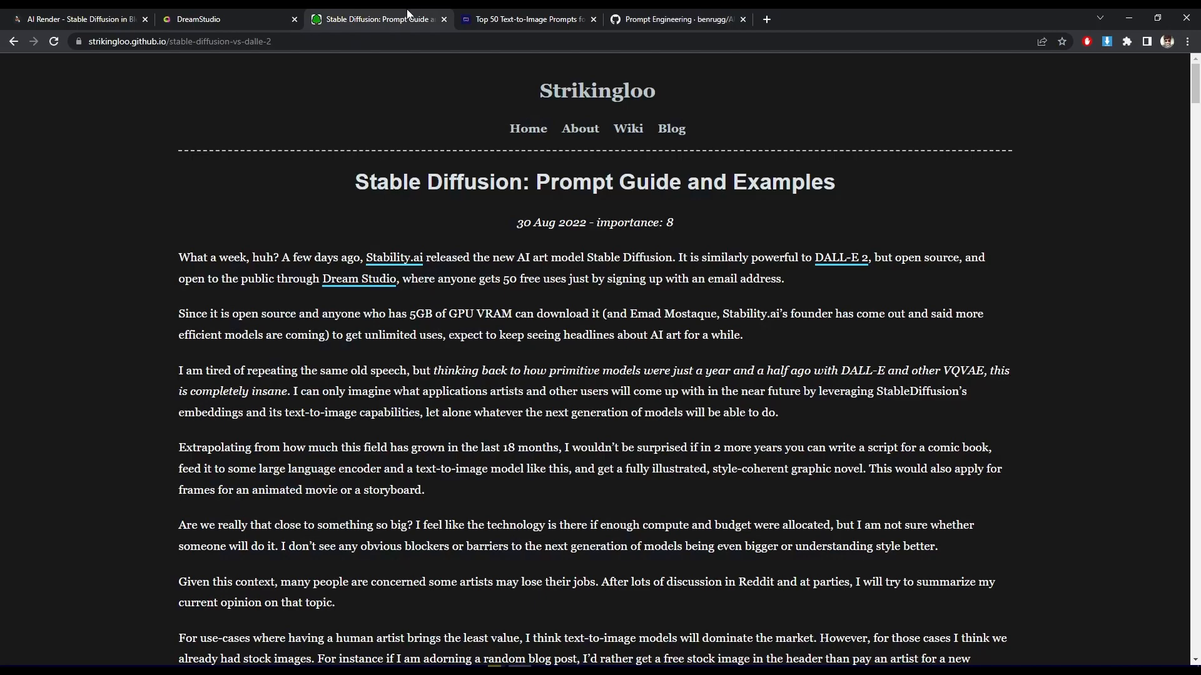
click(234, 10)
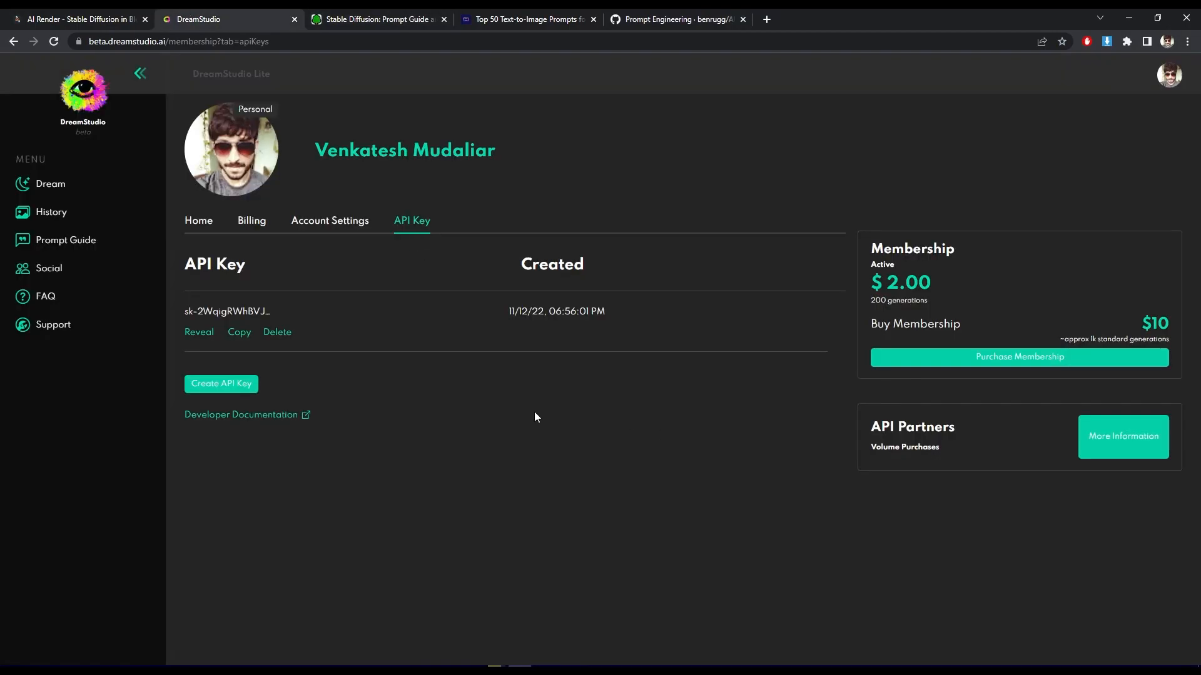
click(55, 42)
drag(871, 300, 936, 305)
click(893, 309)
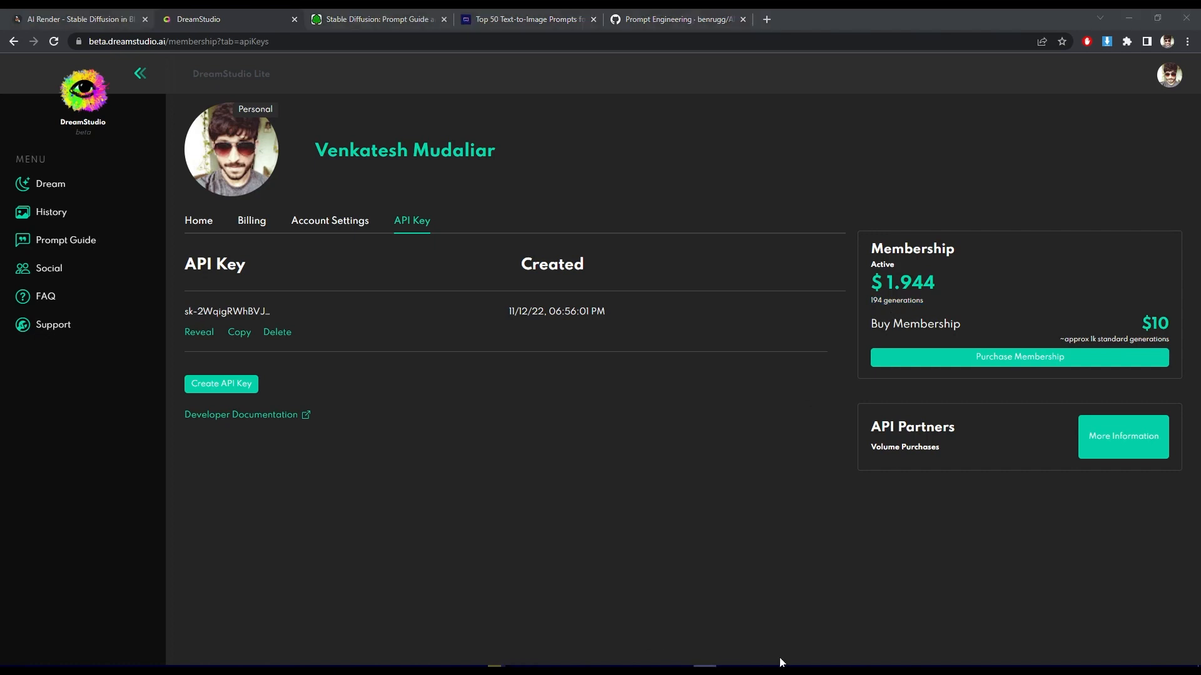
Switch back to Blender's main window with the AI Render result
mouse_move(727, 670)
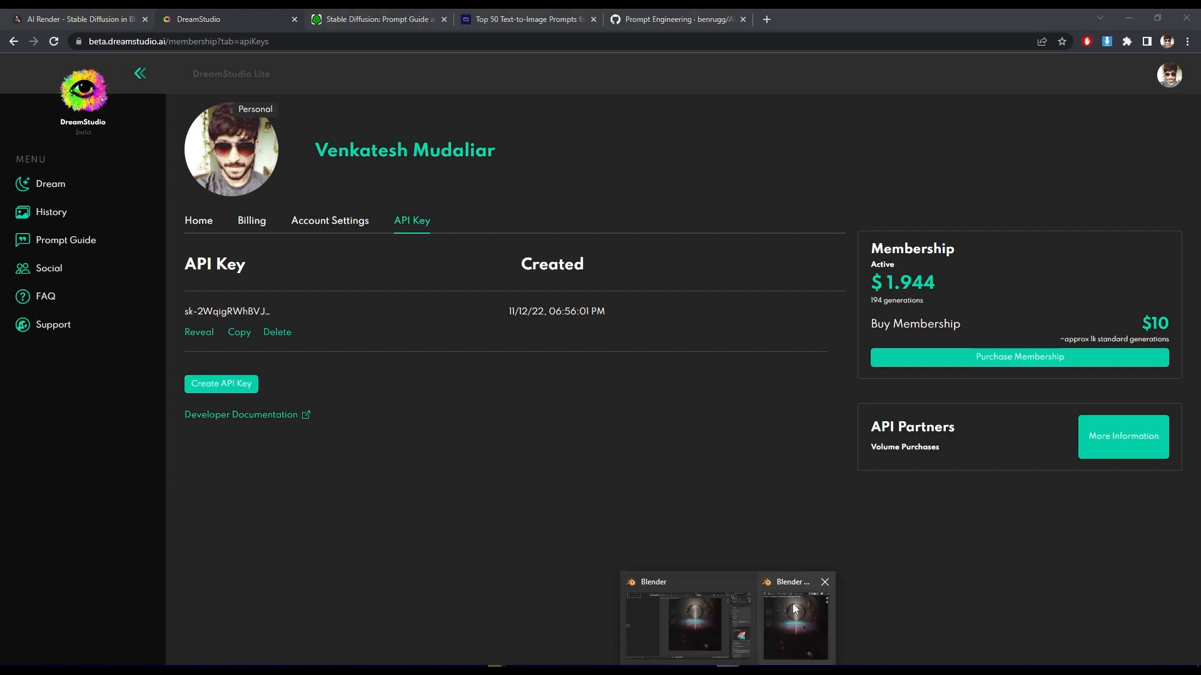
click(773, 628)
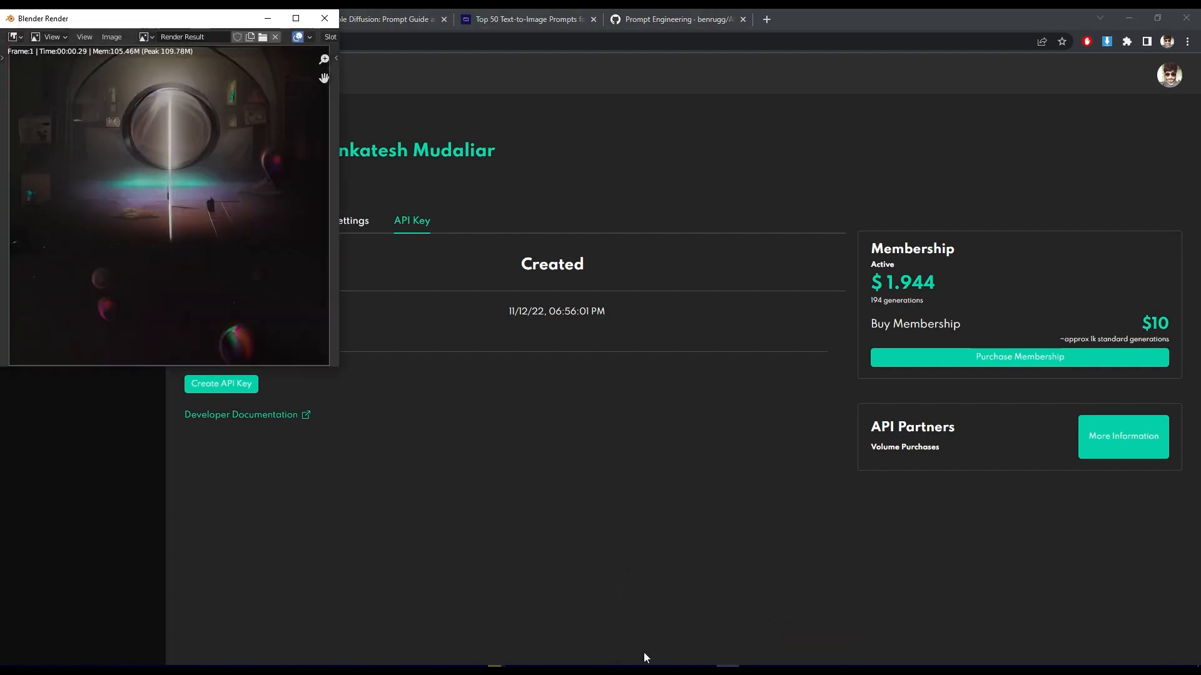
click(704, 669)
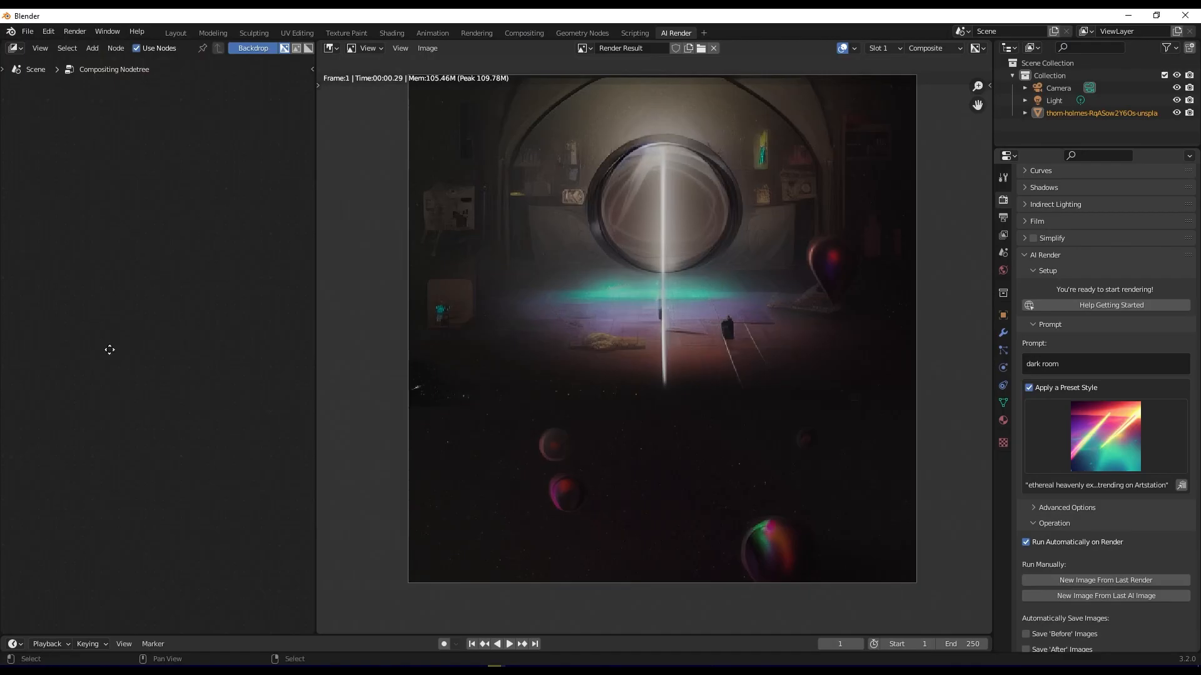
Move the AI Render node in the compositor clear of the Composite node, above the gap between Render Layers and Composite
middle_drag(110, 350, 168, 382)
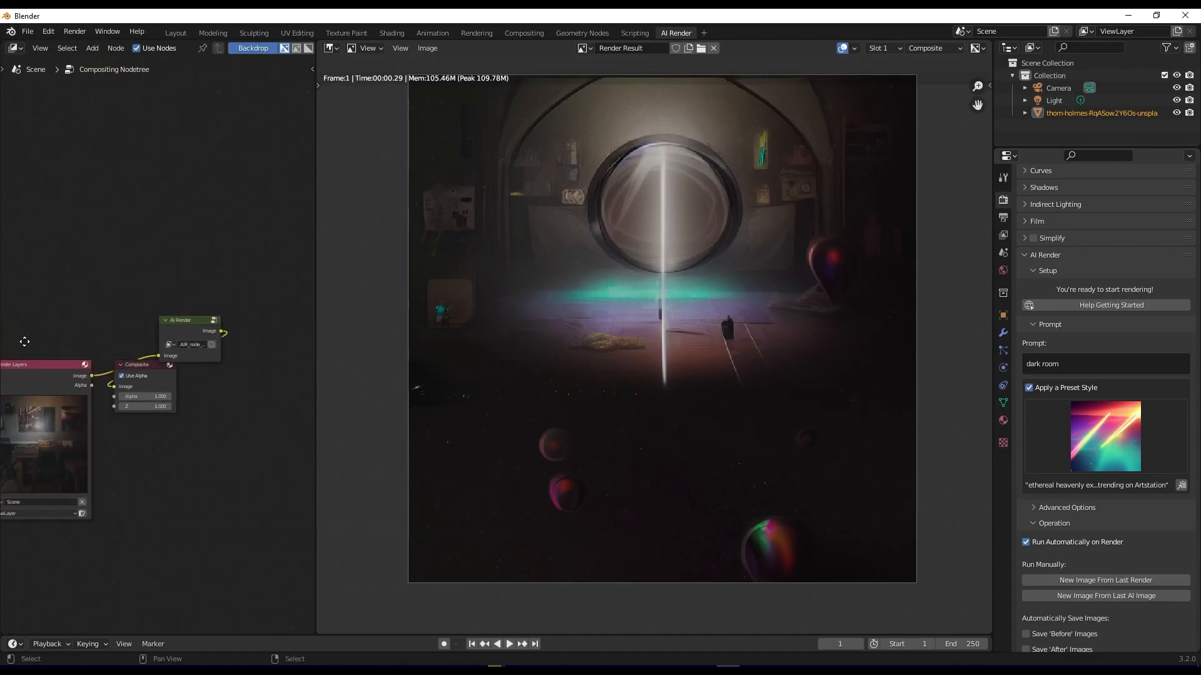
scroll(174, 387, up, 3)
scroll(174, 387, up, 2)
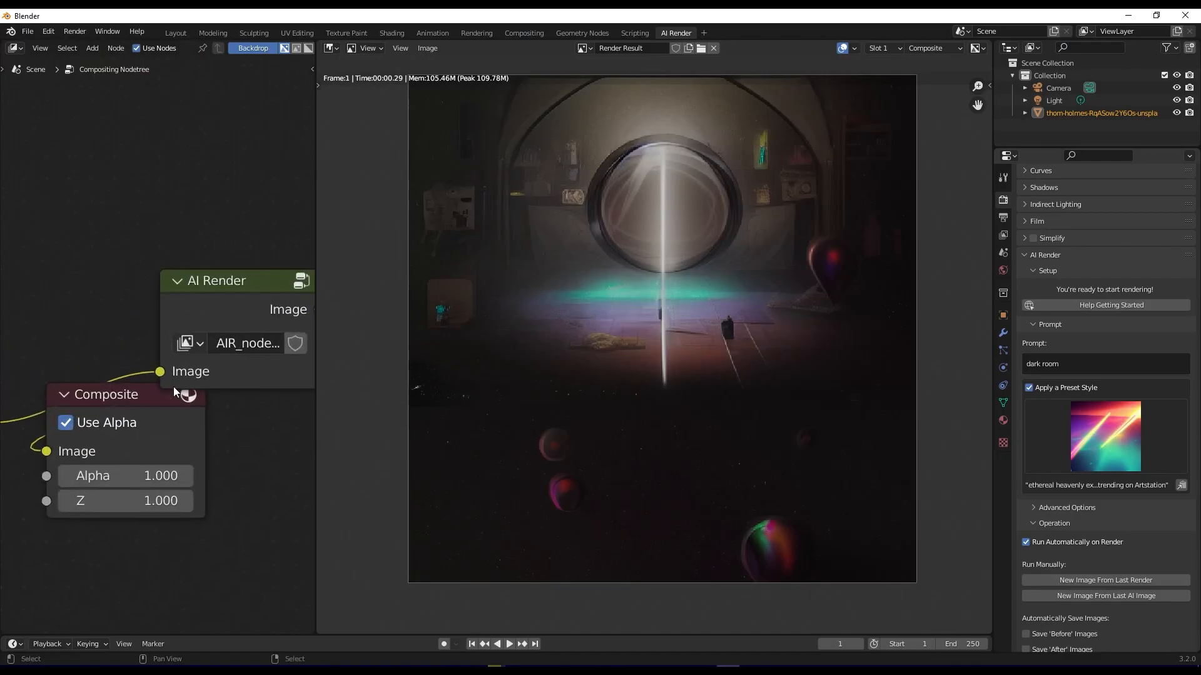
scroll(227, 437, down, 3)
middle_drag(213, 455, 211, 500)
scroll(227, 340, up, 1)
click(223, 328)
drag(223, 327, 120, 240)
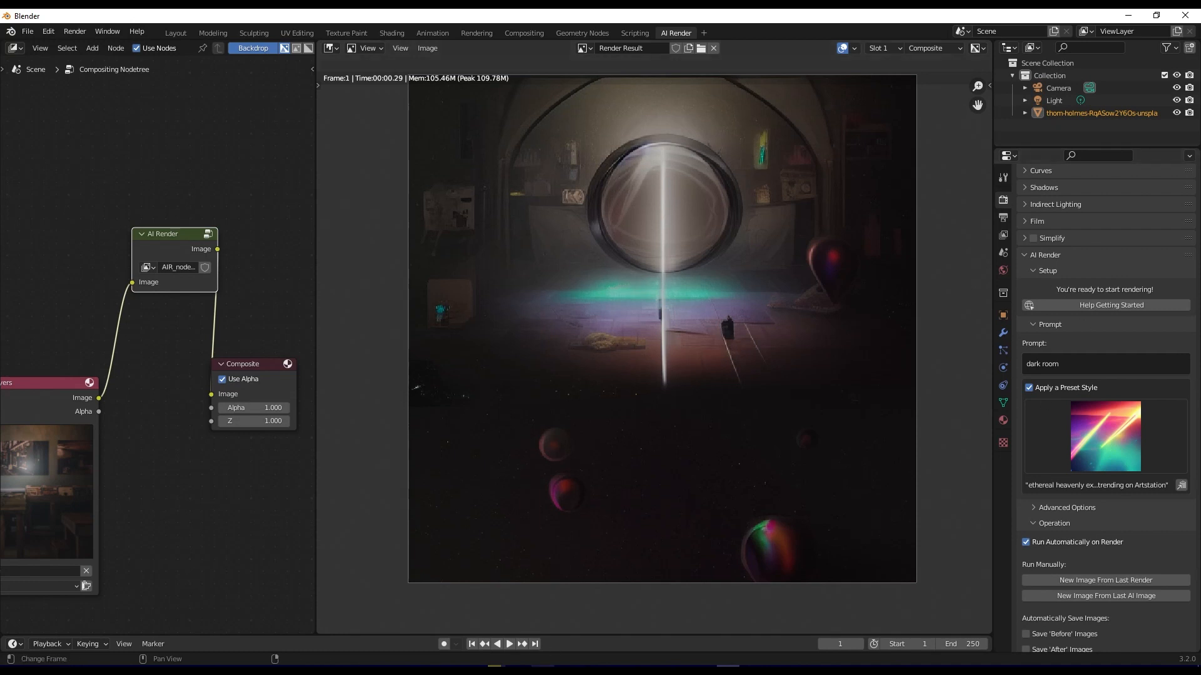
Switch to DreamStudio in the browser to check the membership credit and pricing, and return to Blender
click(520, 666)
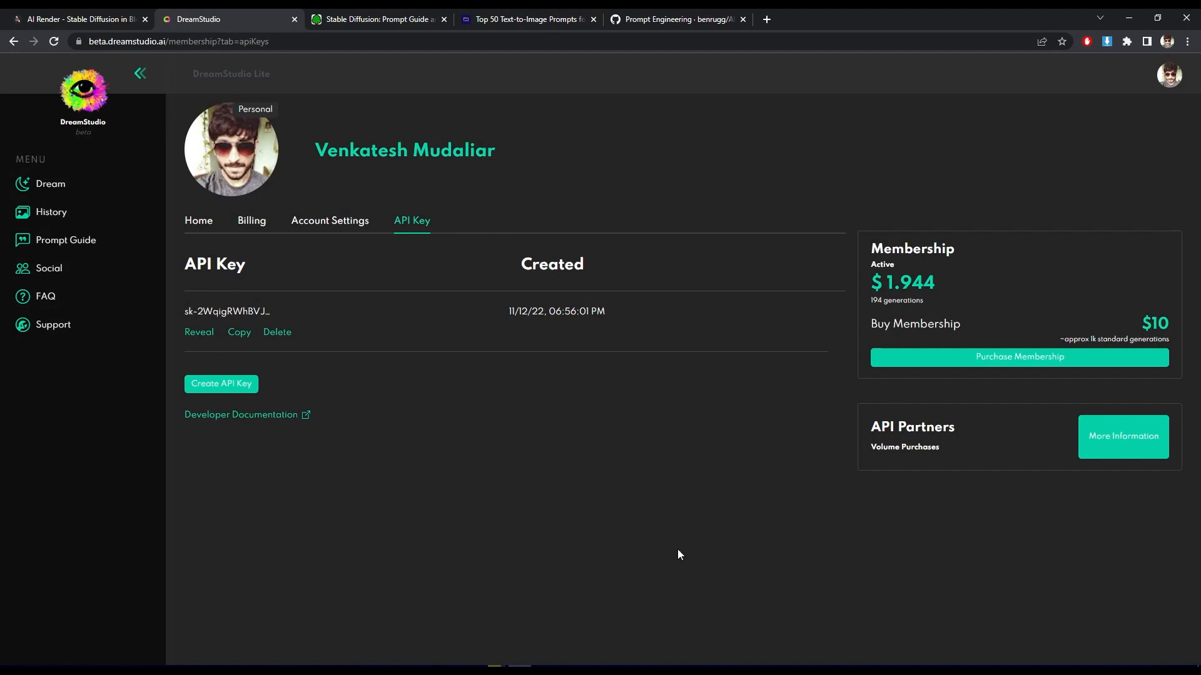
click(1128, 17)
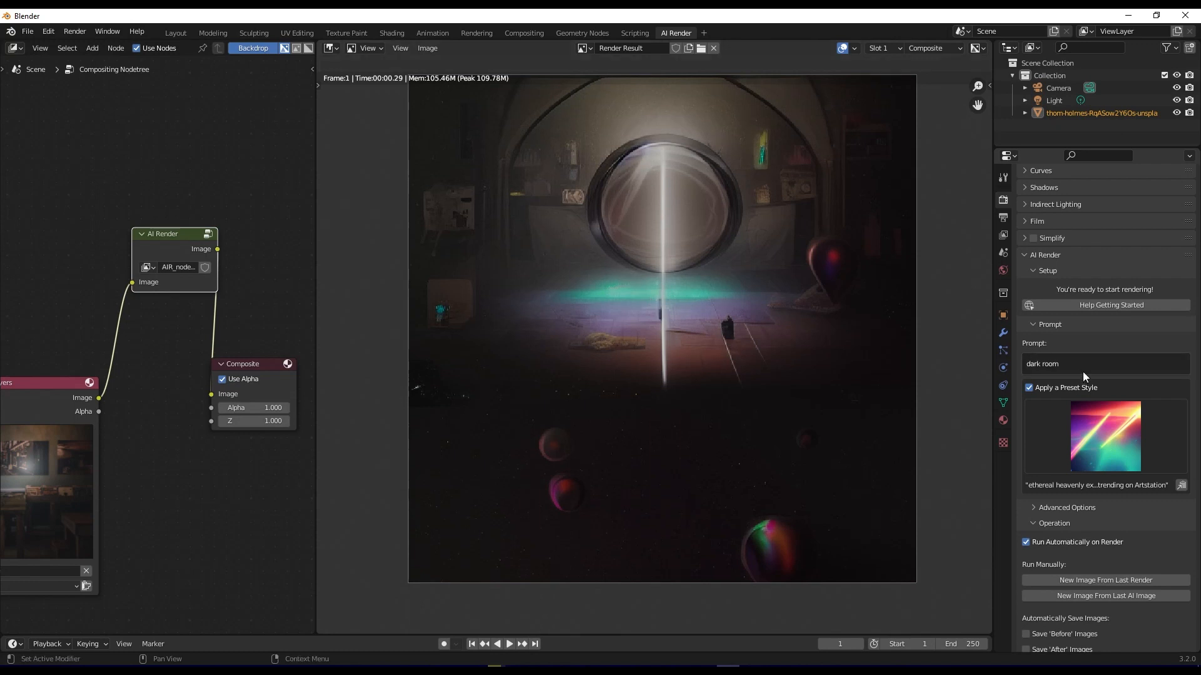
Open the gallery of preset styles for the AI Render prompt
click(1099, 442)
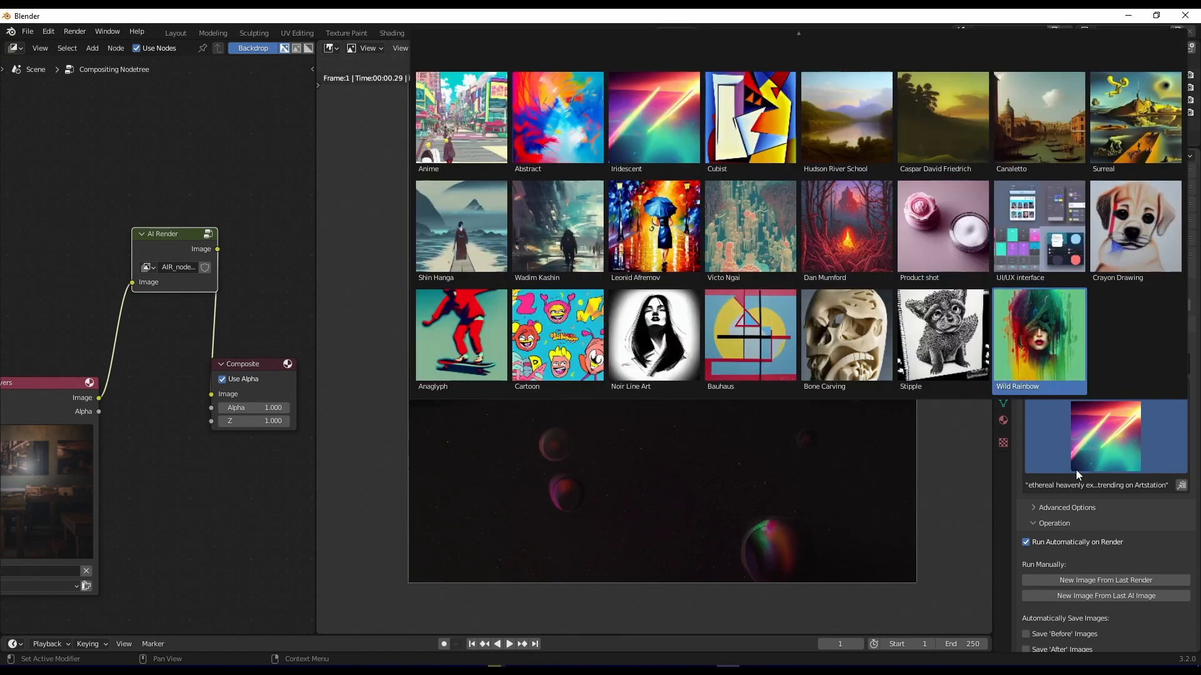